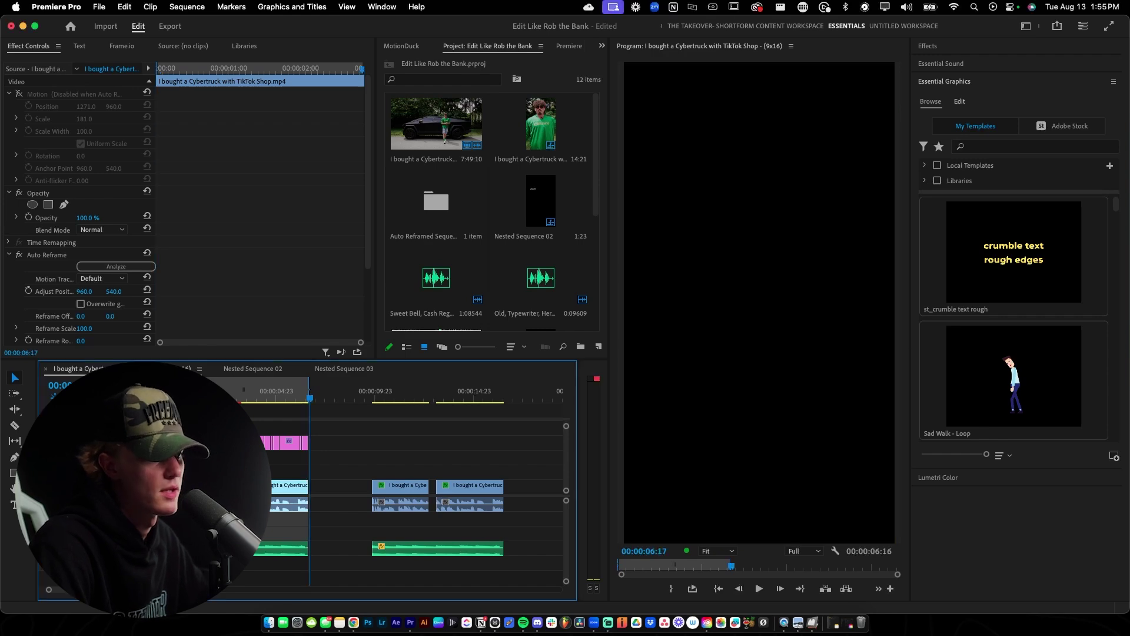
- Play back the finished captioned section from the start of the sequence
left_click_drag(205, 392, 176, 392)
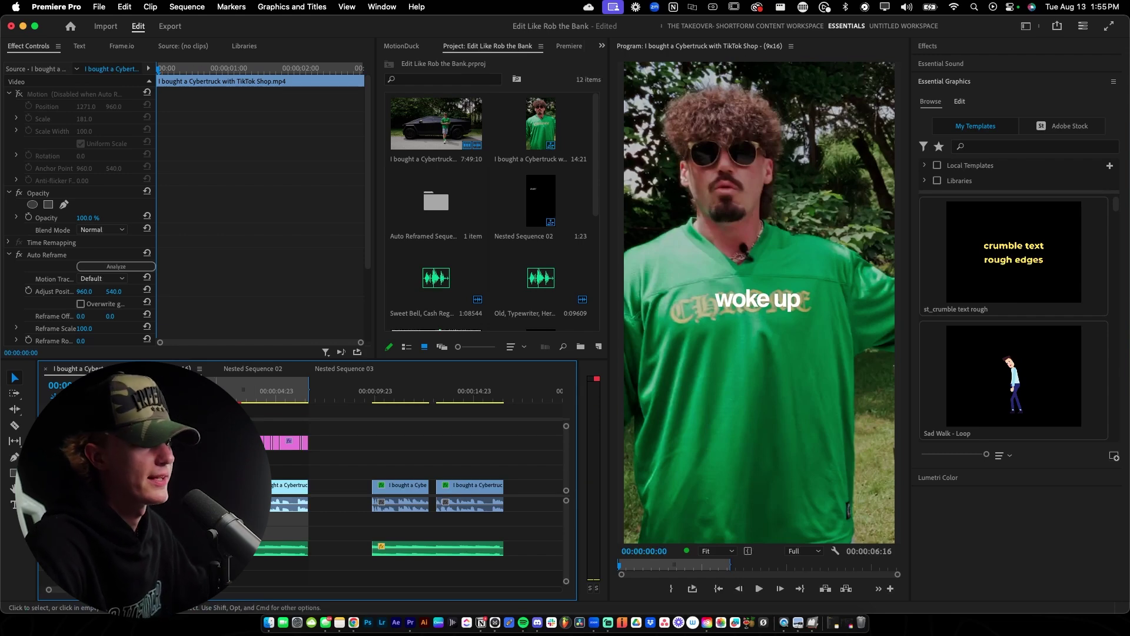
key("space")
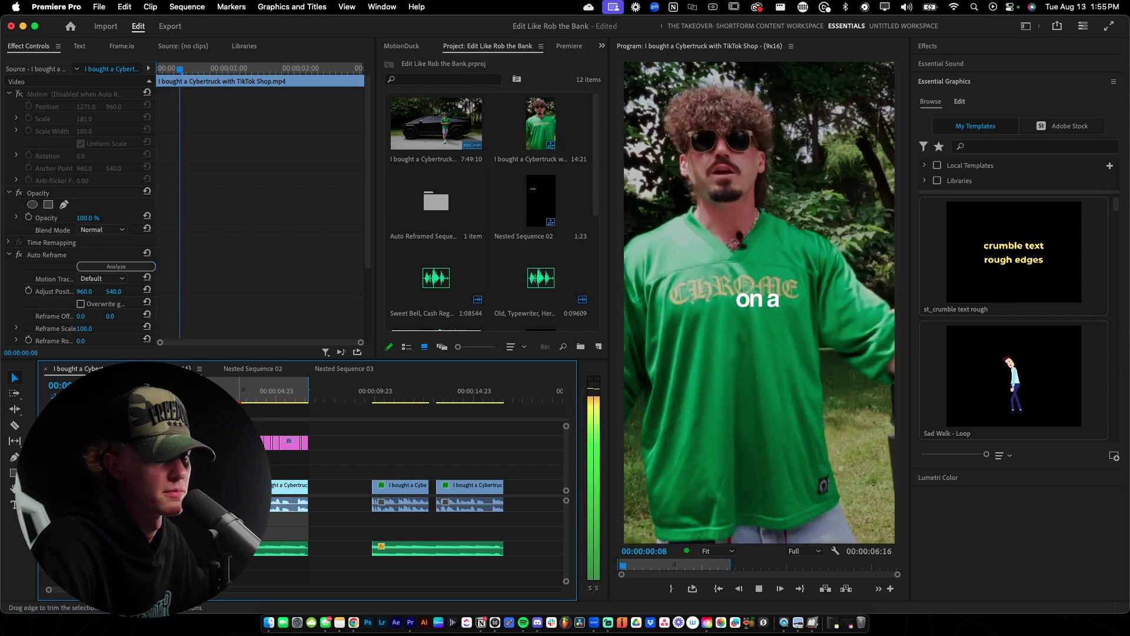
key("space")
- Mark in and out points around the uncaptioned clips that begin near 00:00:09:23
left_click(370, 400)
scroll(381, 443, "up", 5)
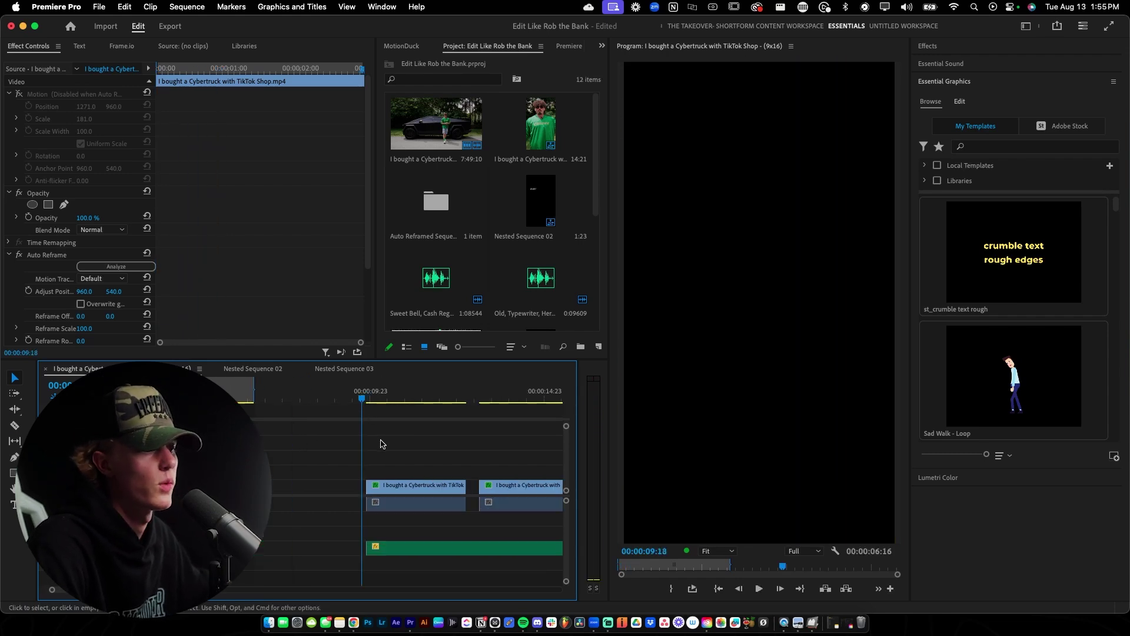
key("i")
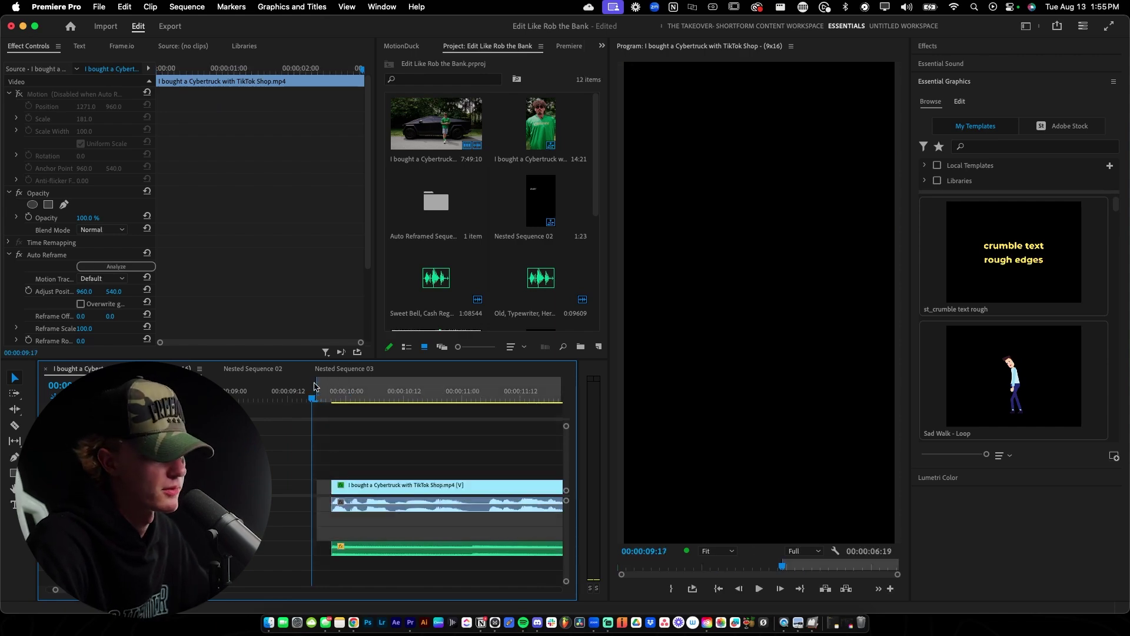
key("minus")
key("minus")
left_click(444, 399)
key("o")
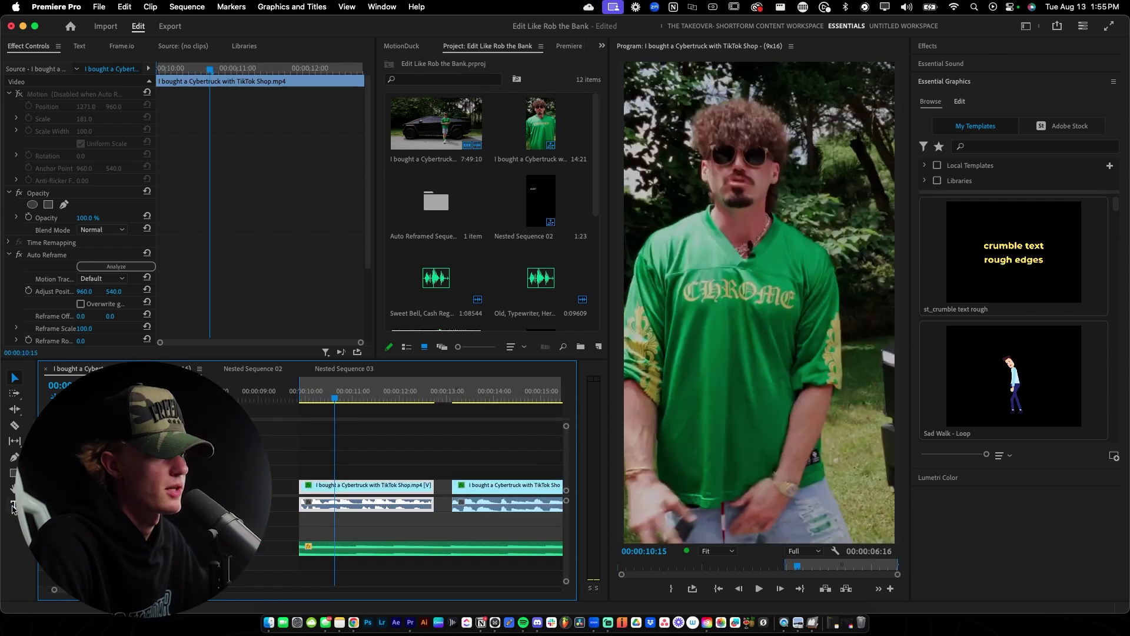
- Add a "woke up" text caption over the uncaptioned clip, with centred alignment in the middle of the frame
left_click(14, 504)
left_click(747, 285)
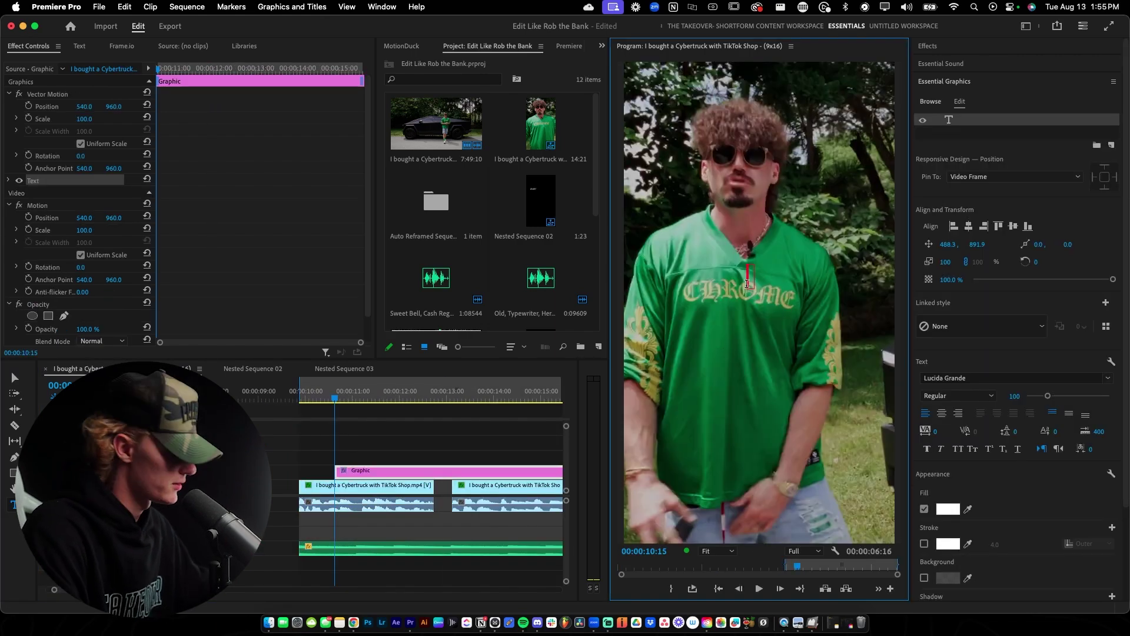
type("woke up")
left_click(941, 413)
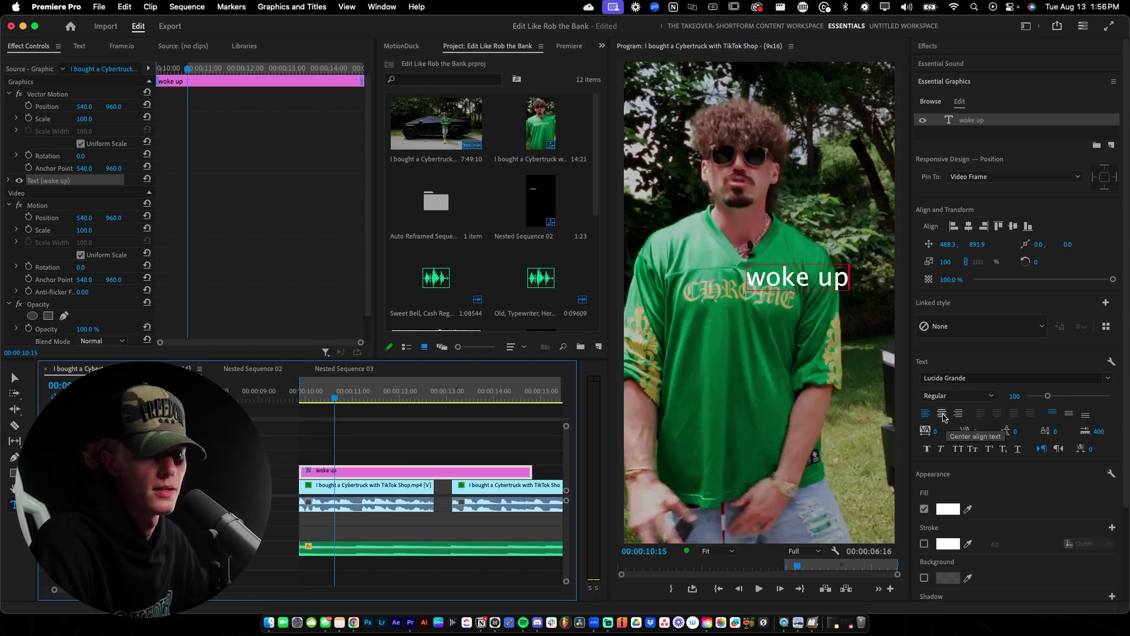
left_click(968, 226)
left_click(1013, 226)
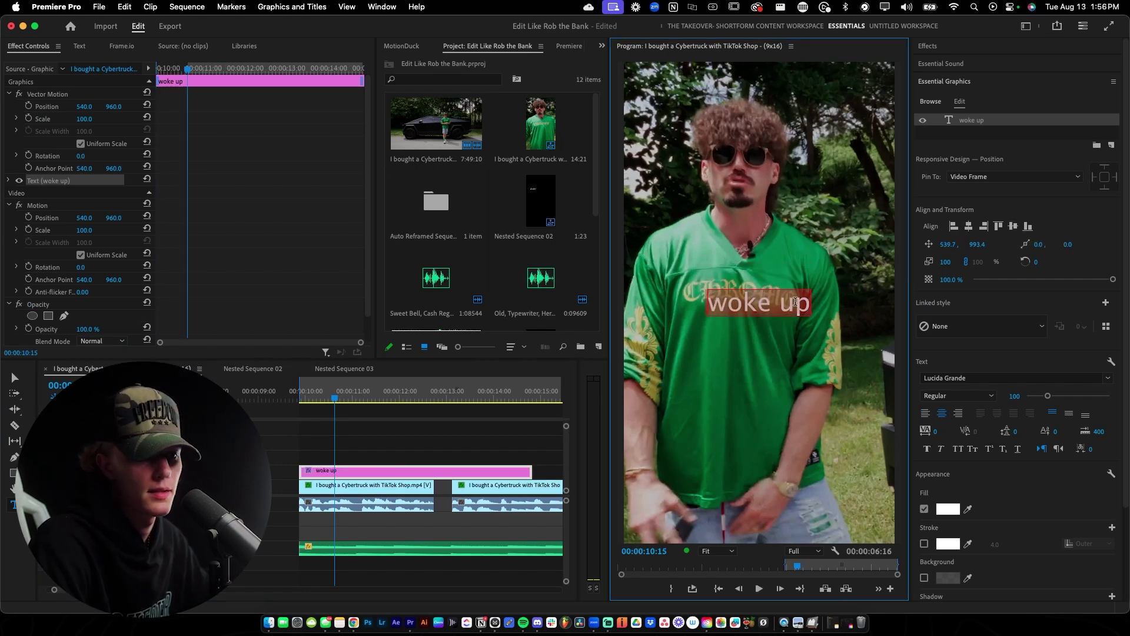
- Format the "woke up" text in Helvetica Bold with tracking -82 and recentre it horizontally in the frame
left_click(979, 378)
type("helveti")
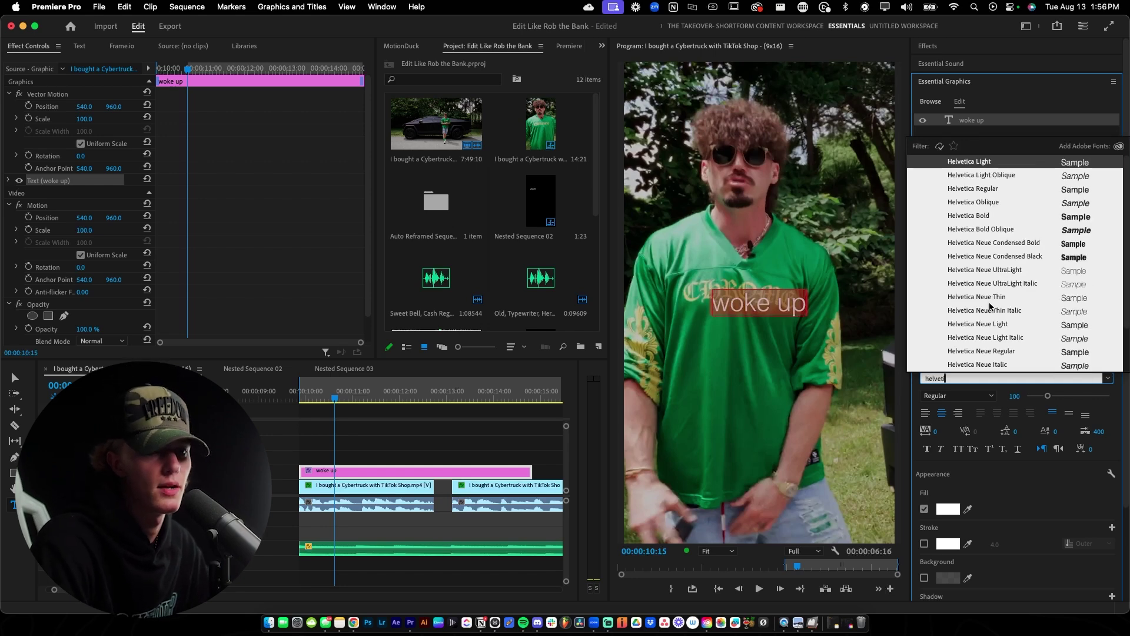
left_click(988, 217)
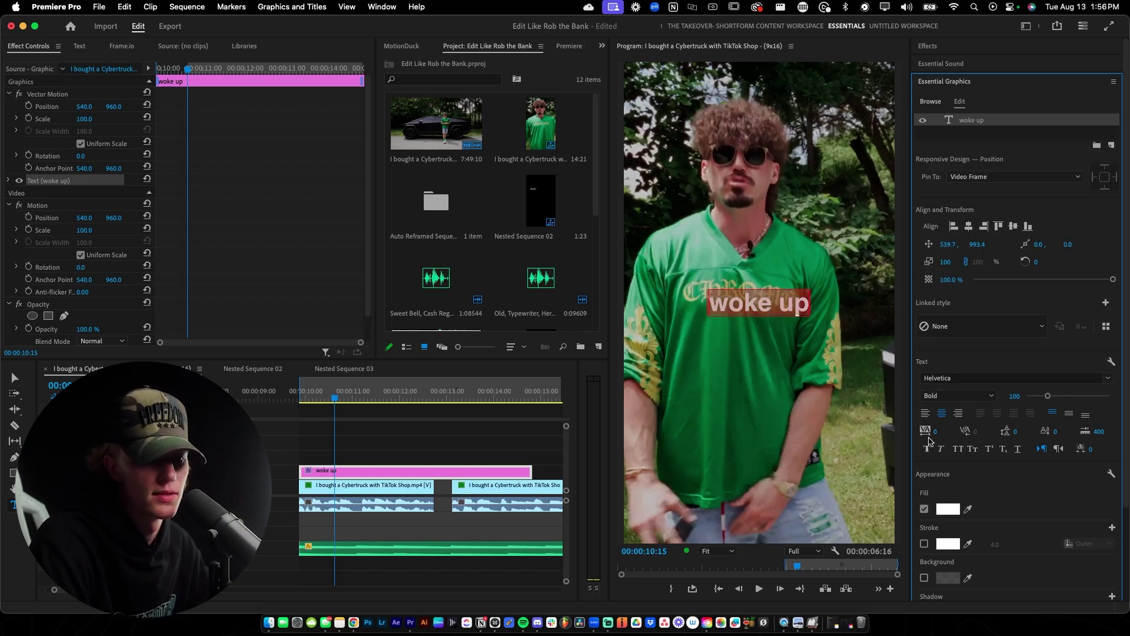
left_click_drag(935, 433, 886, 432)
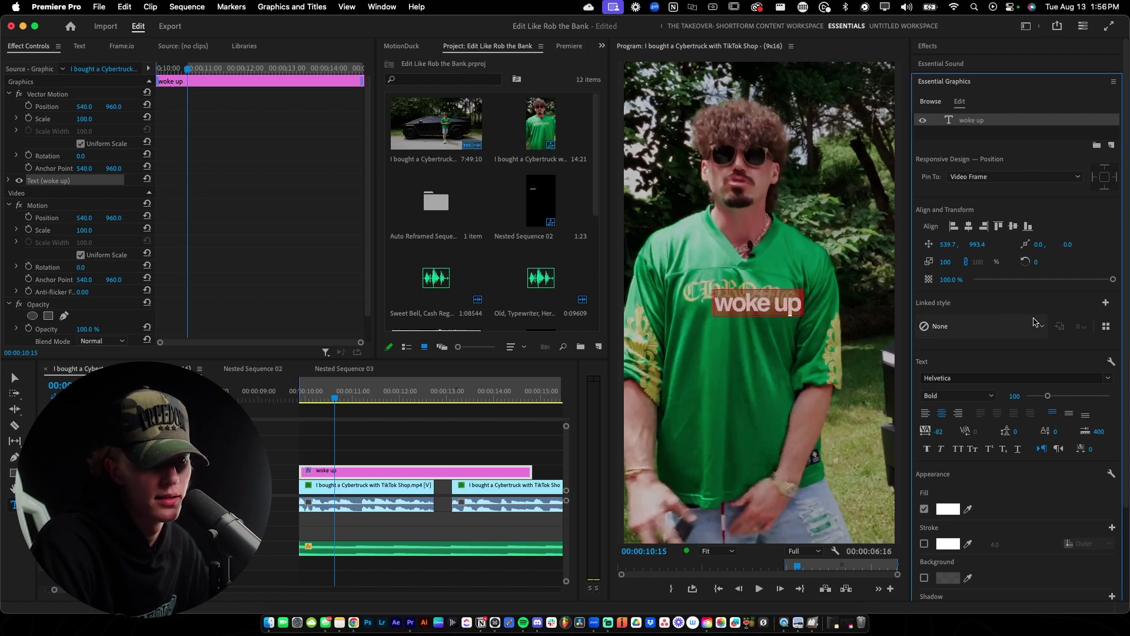
left_click(969, 226)
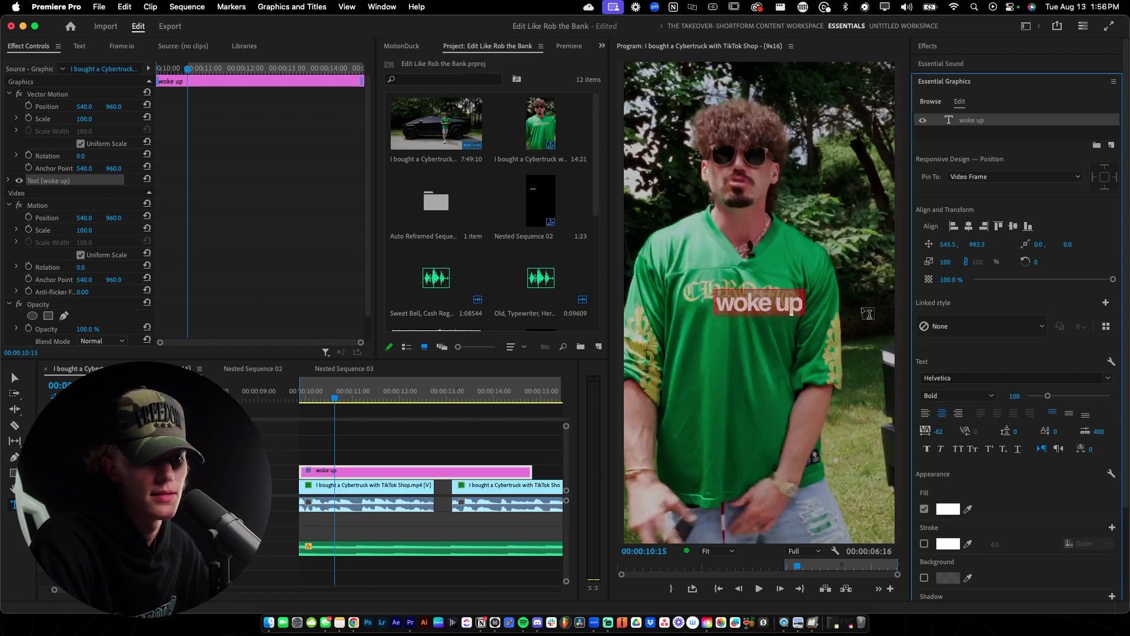
left_click(772, 300)
left_click(331, 438)
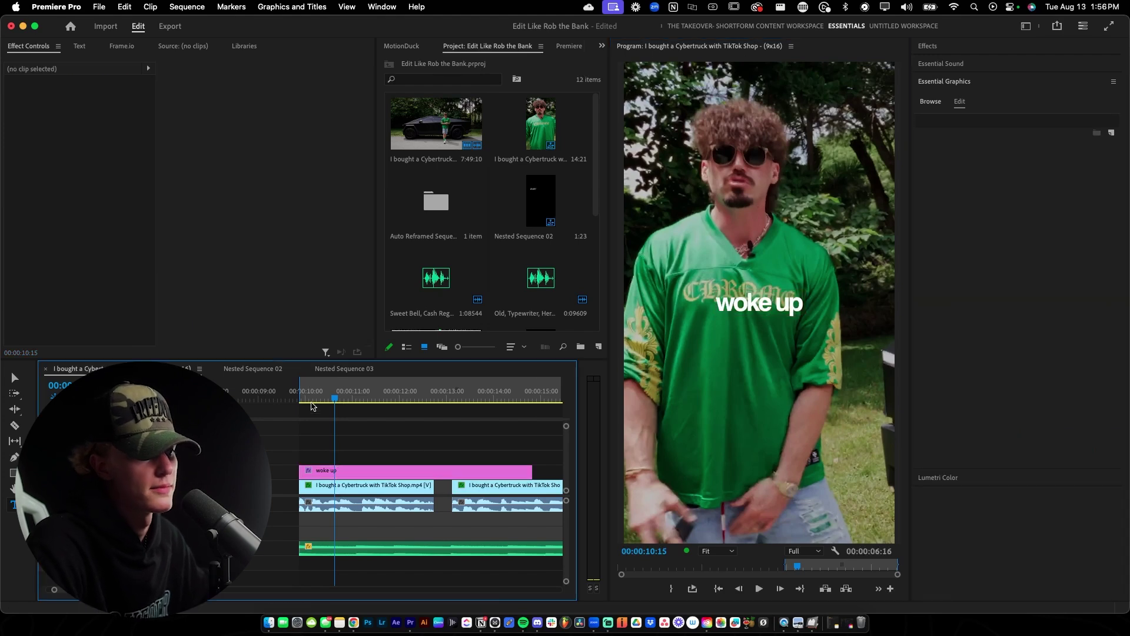
- Split the "woke up" caption near its start and delete the unneeded short piece
left_click(326, 399)
key("c")
left_click(323, 471)
key("v")
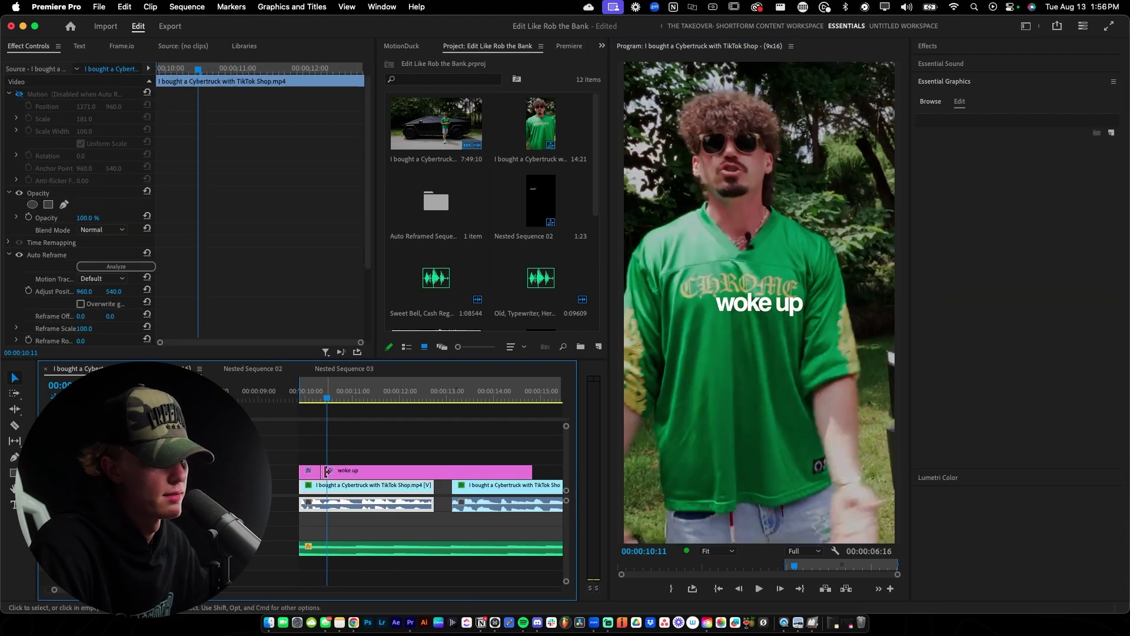
key("=")
key("c")
left_click(319, 475)
key("v")
left_click(304, 474)
key("Delete")
- Play back the section's opening and extend the following "woke up" piece's start back to 00:00:10:04
scroll(268, 474, "down", 5)
key("Up")
key("space")
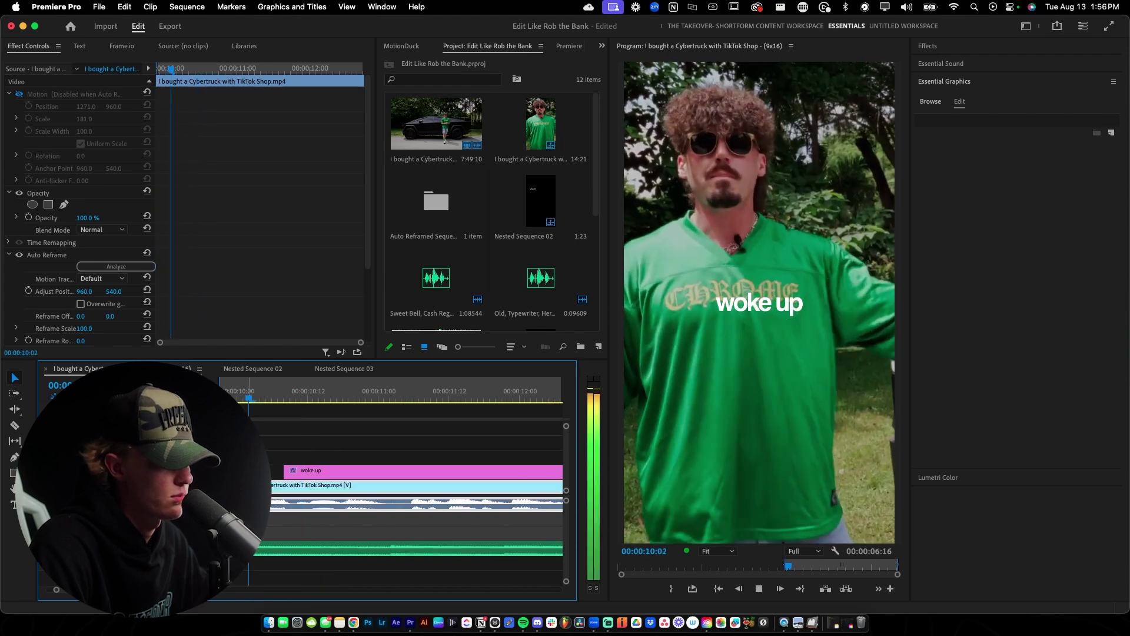
key("space")
left_click(280, 472)
left_click_drag(287, 472, 261, 474)
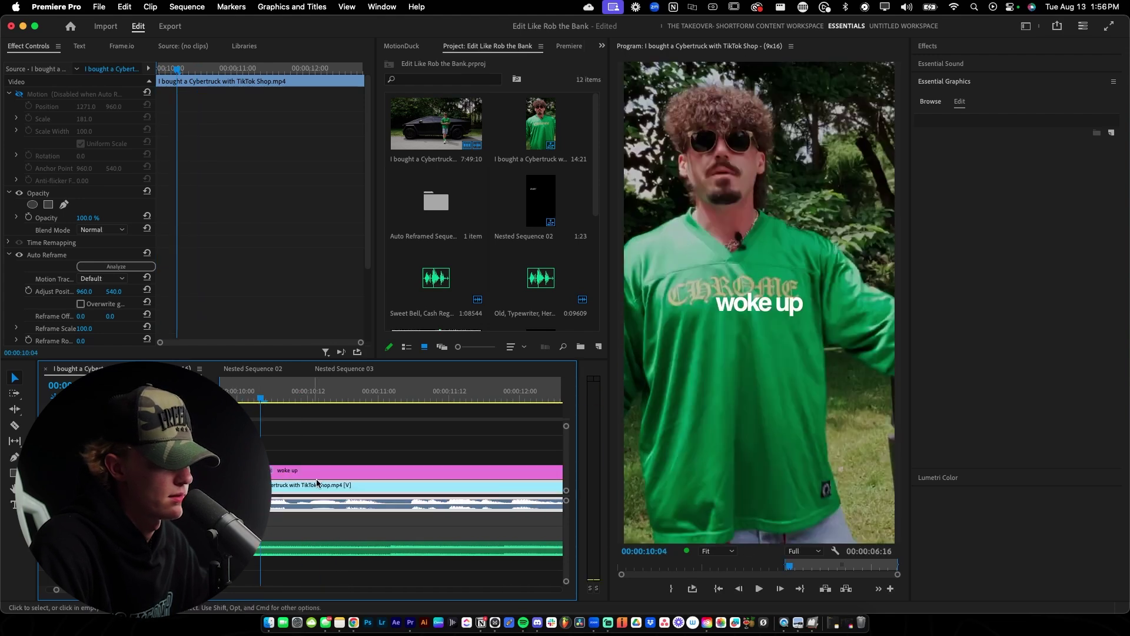
- Play on from 00:00:10:04 and split the "woke up" caption just before 00:00:10:12
key("space")
key("space")
key("c")
left_click(302, 474)
key("v")
- Change the text of the short caption piece at 00:00:10:08 to "on a"
left_click(289, 472)
left_click(288, 394)
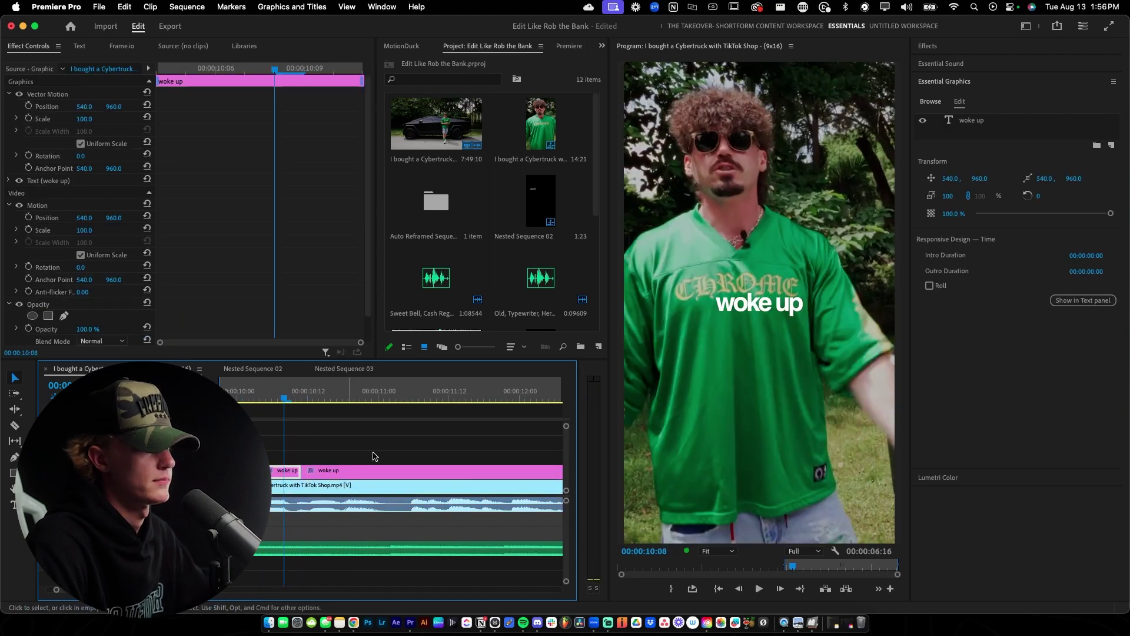
double_click(762, 303)
type("on a")
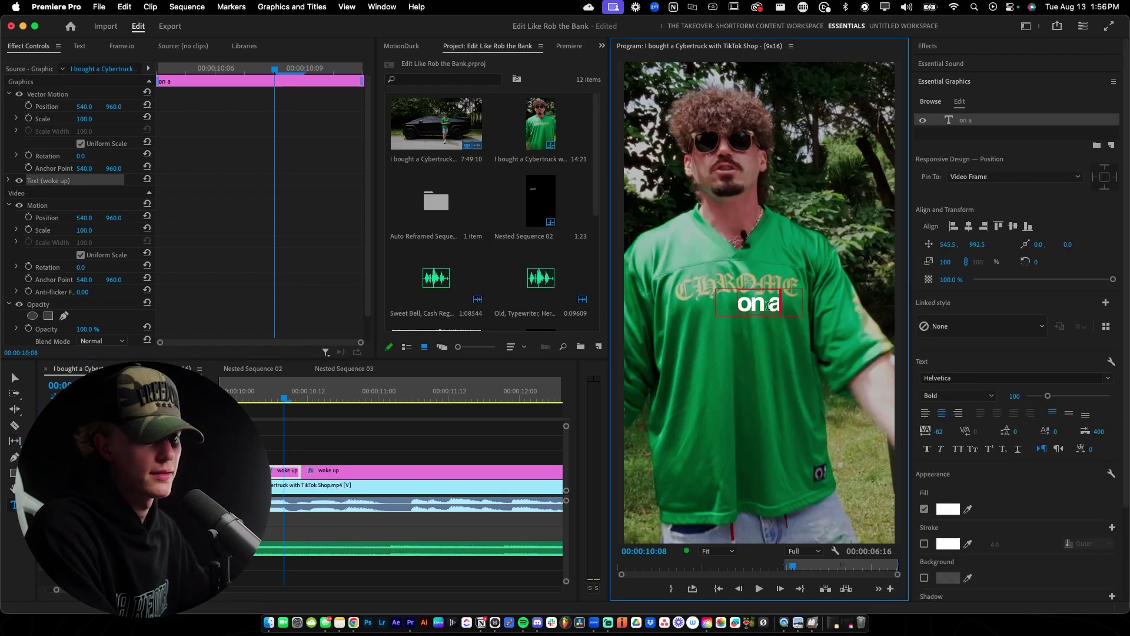
left_click(959, 129)
left_click(959, 129)
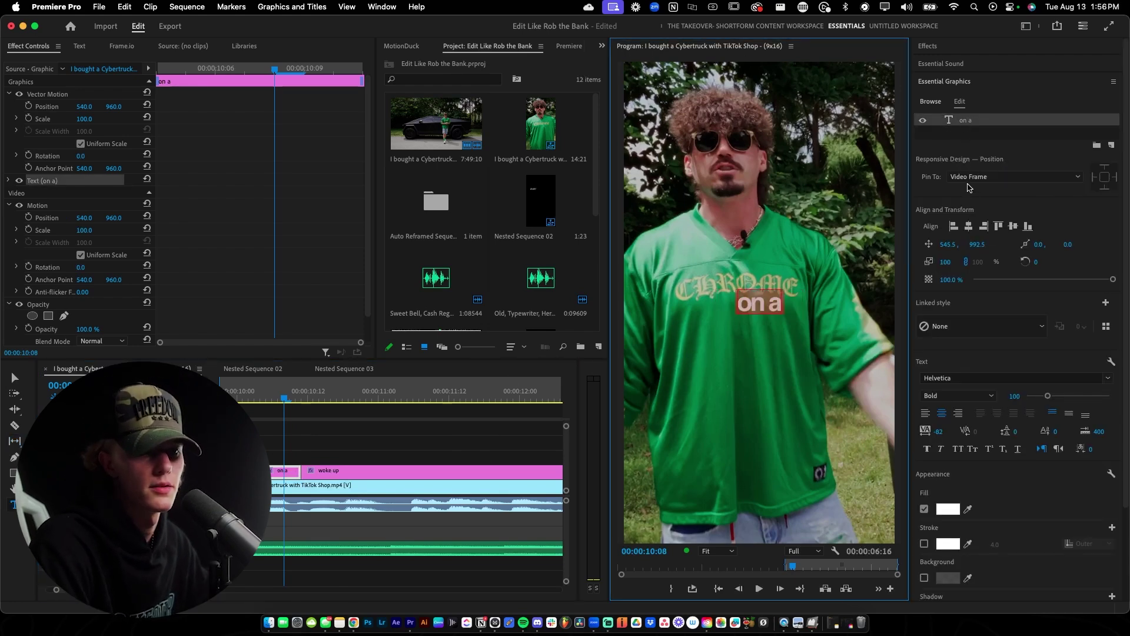
- Change the last caption piece's text to "TUESDAY" and set its tracking to 0
left_click(312, 457)
left_click(312, 398)
left_click(329, 470)
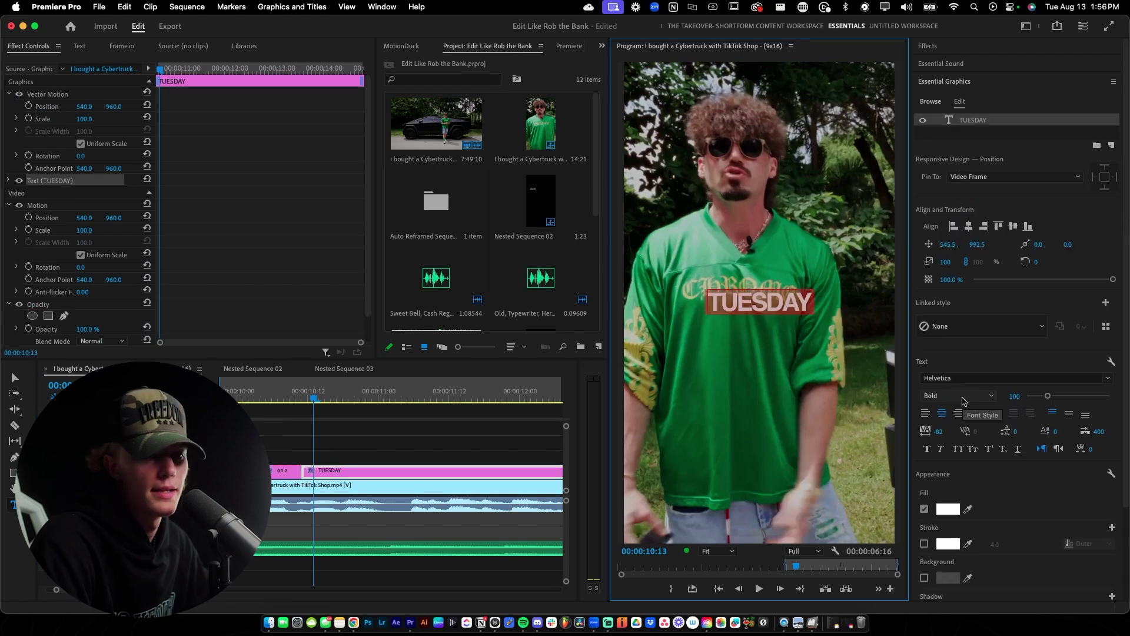
left_click(939, 431)
type("0")
key("Return")
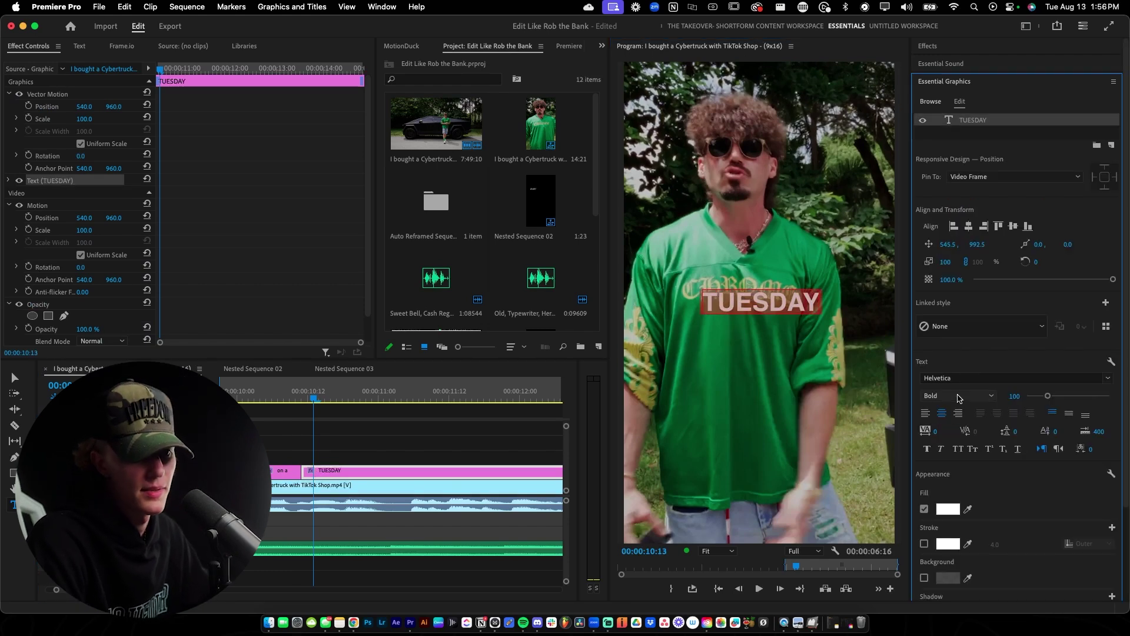
- Try the Dharma Gothic C font on the TUESDAY text in ExBold and Heavy, at size 378
left_click(965, 379)
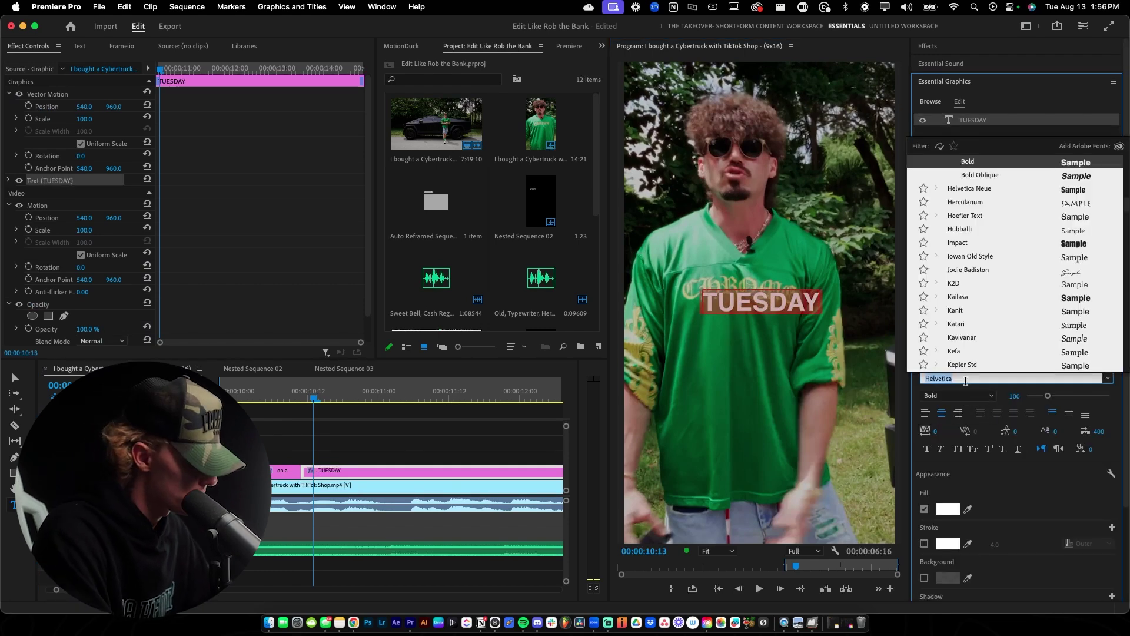
type("dhar")
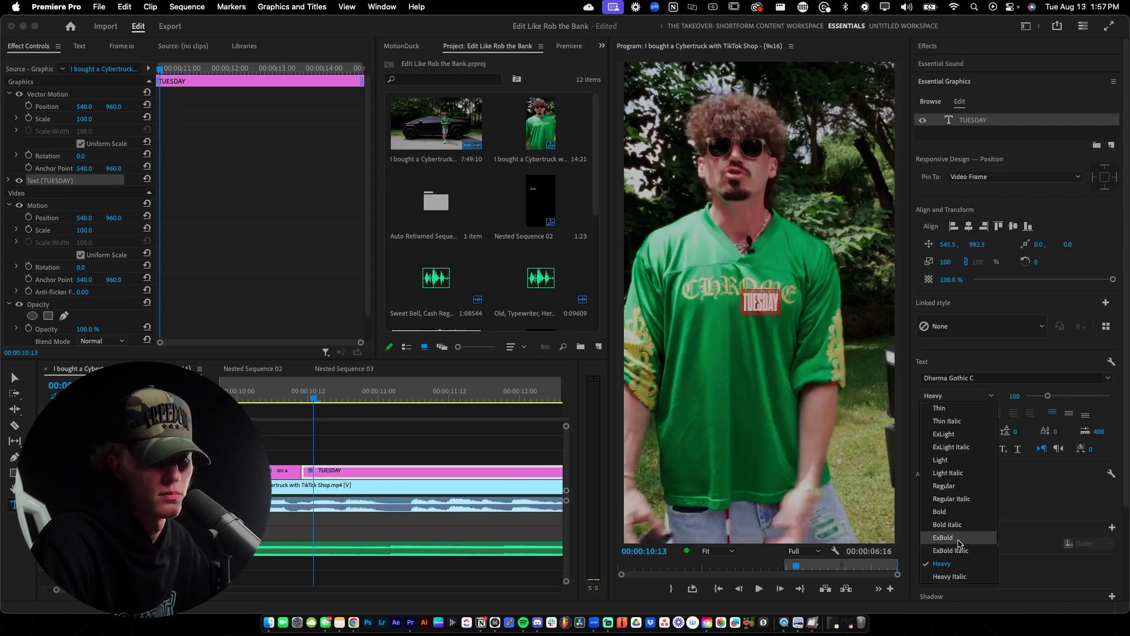
left_click(959, 539)
left_click(977, 379)
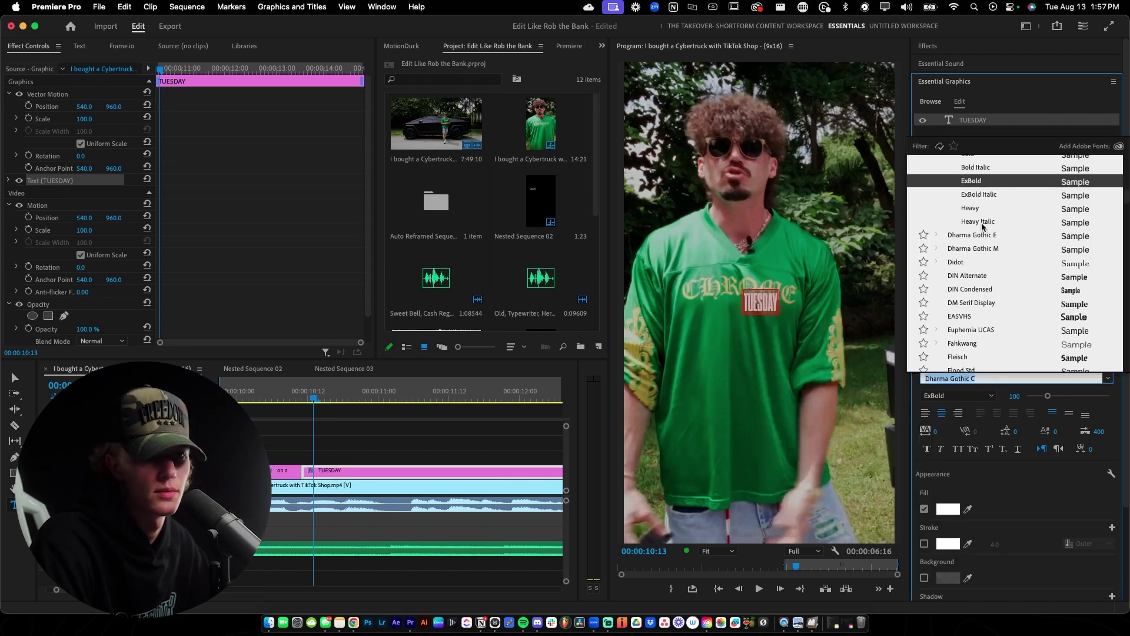
scroll(978, 209, "down", 15)
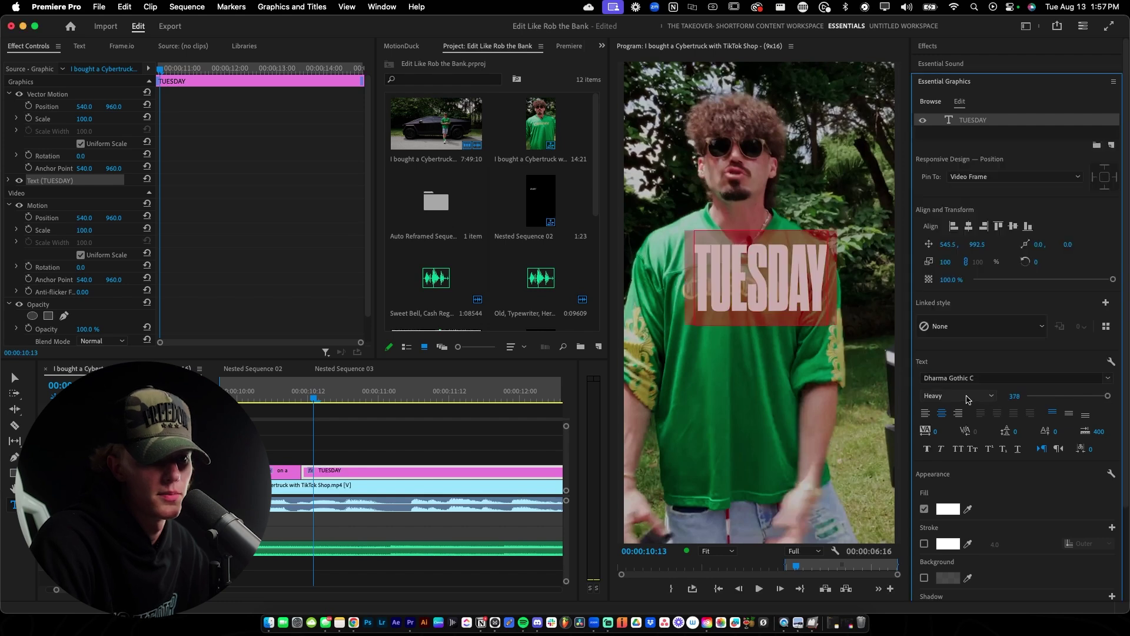
- Change the TUESDAY text's font to Dharma Gothic E in the Heavy style
left_click(970, 378)
scroll(994, 290, "up", 6)
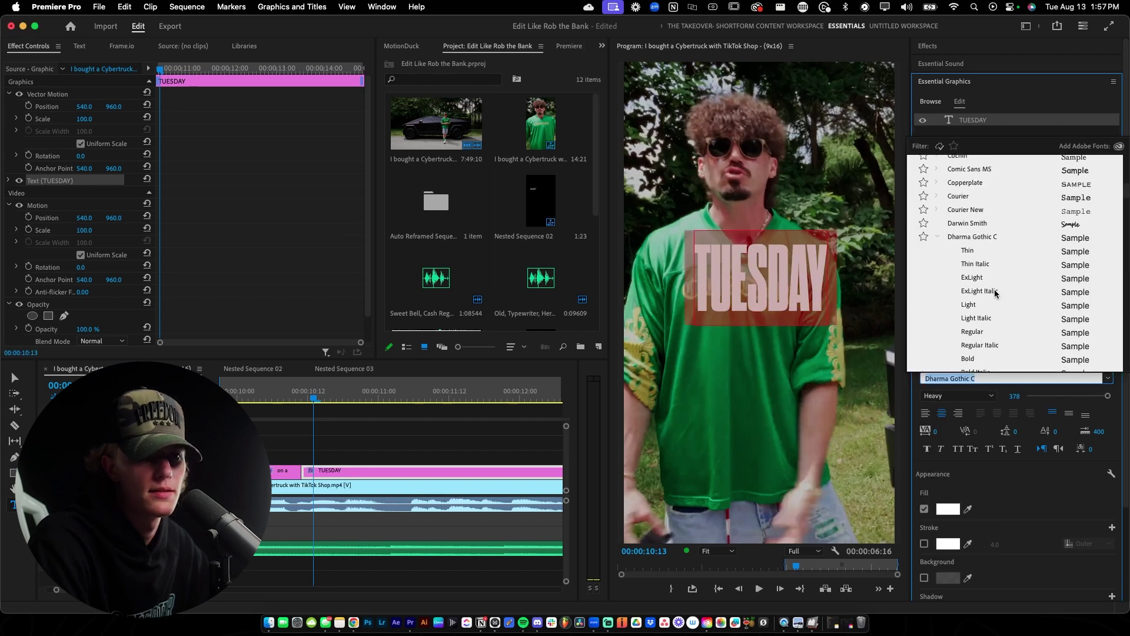
left_click(937, 236)
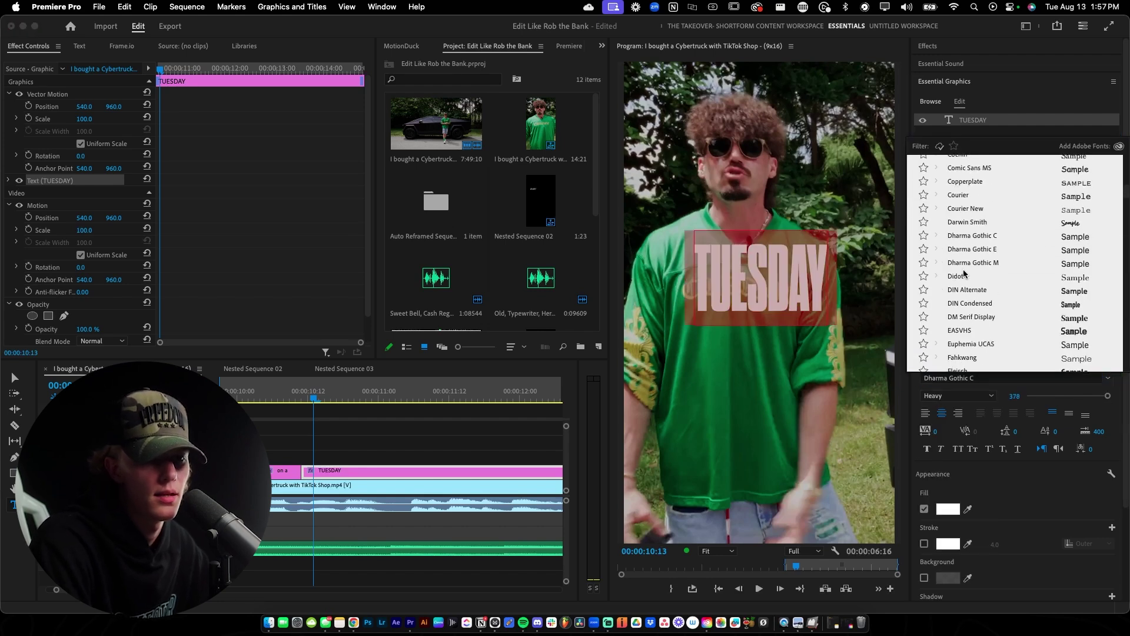
scroll(1005, 285, "down", 1)
left_click(937, 246)
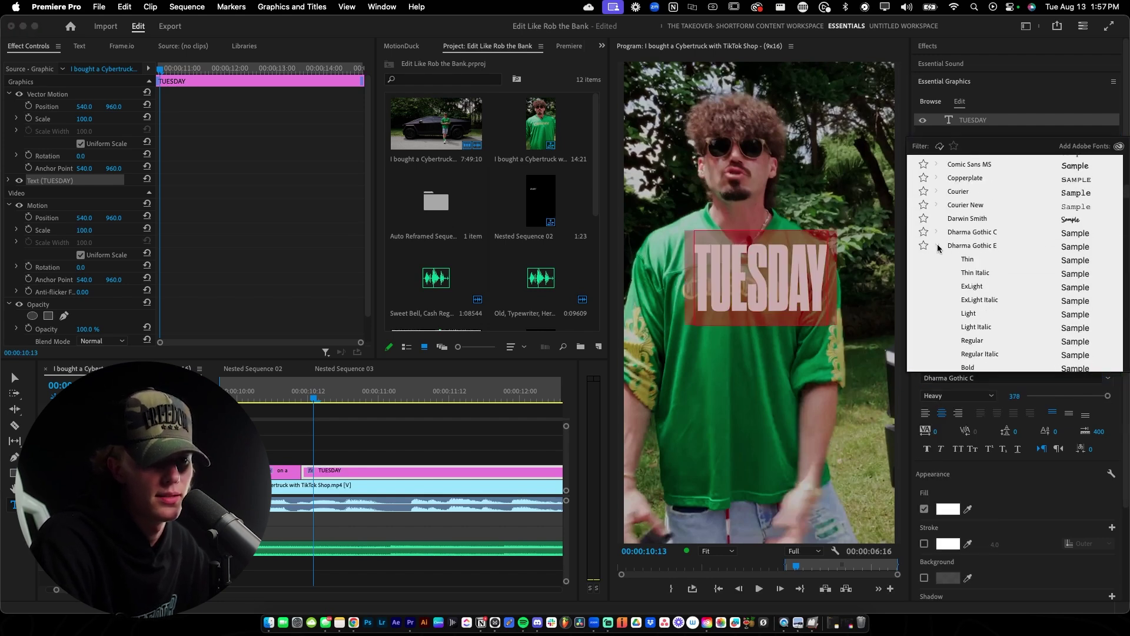
scroll(977, 294, "down", 3)
scroll(987, 332, "down", 2)
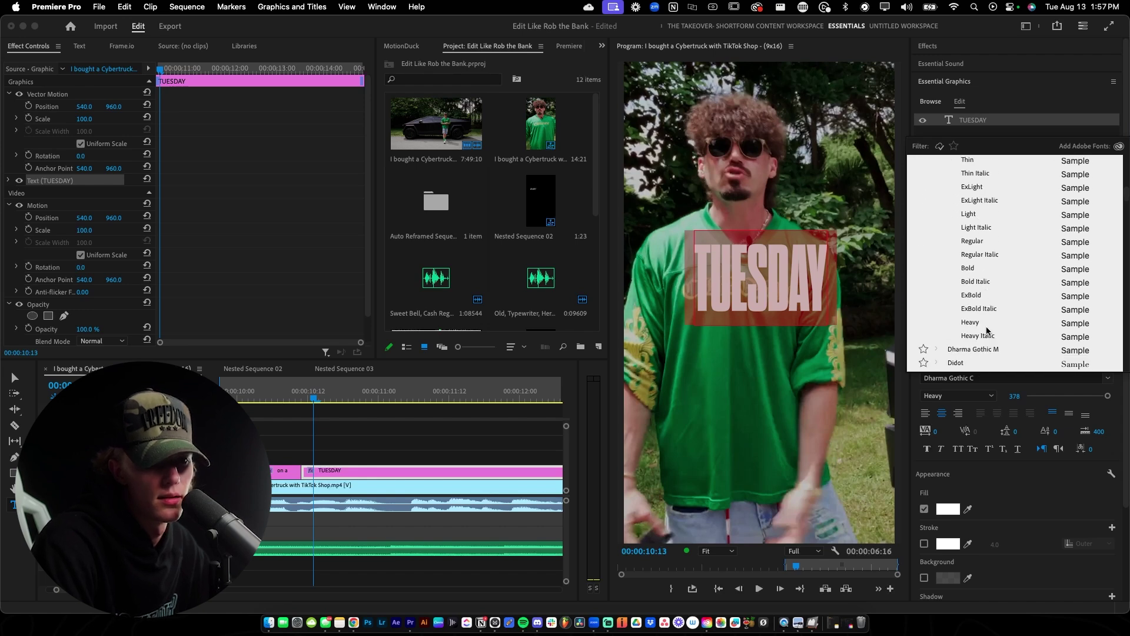
left_click(981, 323)
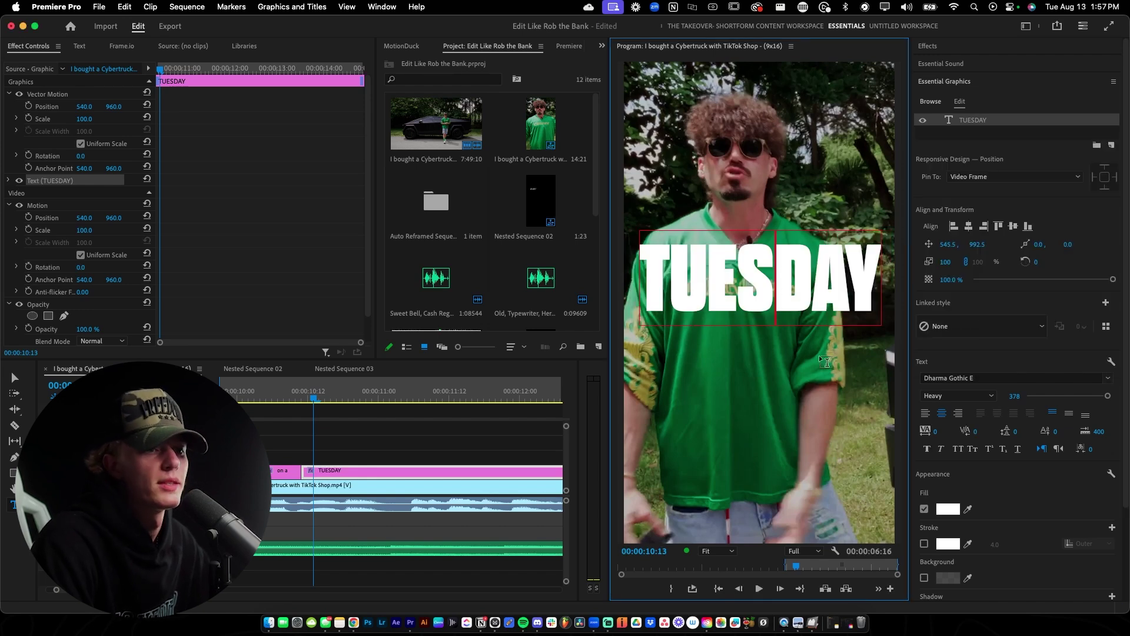
- Format the TUESDAY text at size 313 with a yellow fill, centred in the frame
left_click_drag(1108, 395, 1094, 395)
double_click(841, 297)
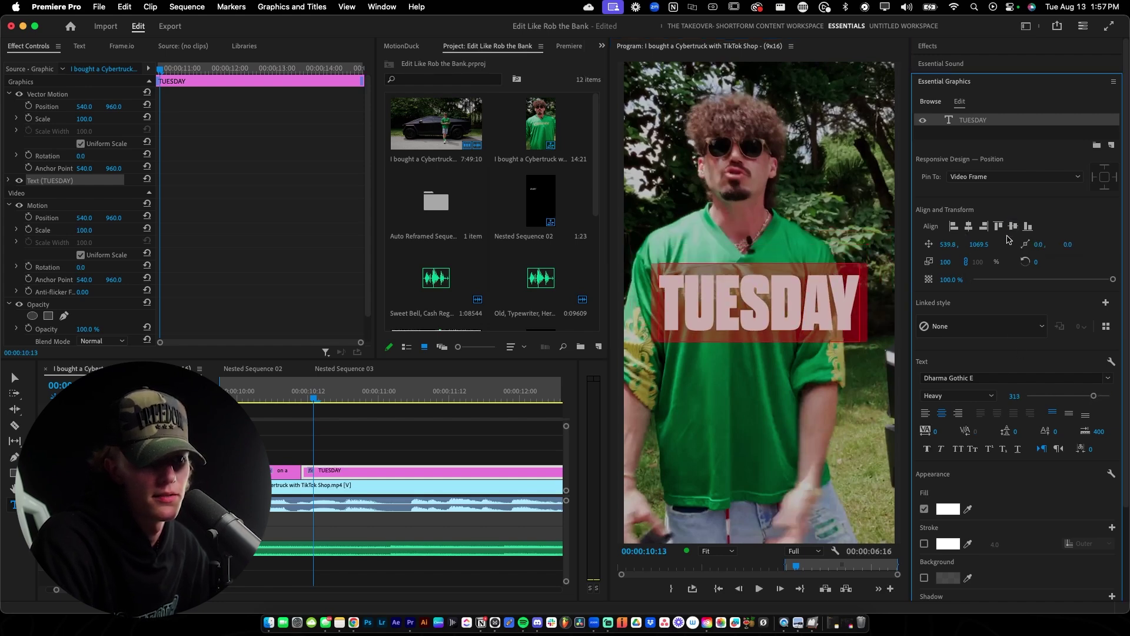
left_click(937, 508)
left_click_drag(587, 305, 587, 279)
left_click(533, 348)
left_click(684, 233)
- Trim the TUESDAY caption to end shortly after 00:00:11:00 and review the captions in the timeline
left_click(313, 469)
left_click_drag(313, 398, 220, 398)
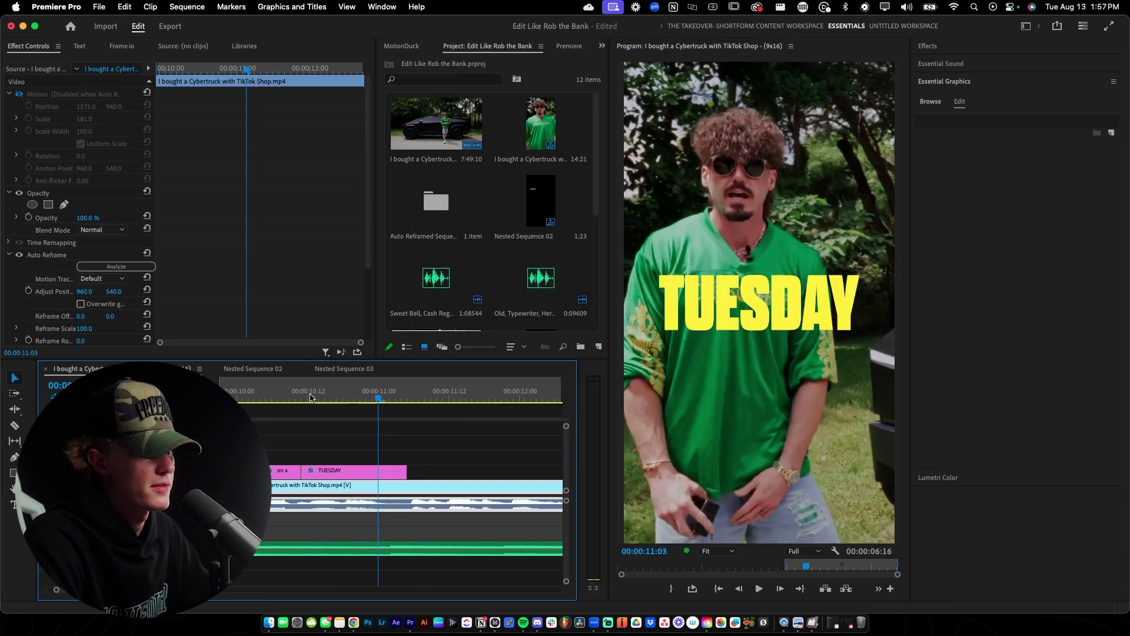
key("Up")
key("Up")
key("Up")
mouse_move(405, 471)
left_mouse_down()
mouse_move(386, 470)
mouse_move(396, 457)
left_mouse_up()
key("space")
key("space")
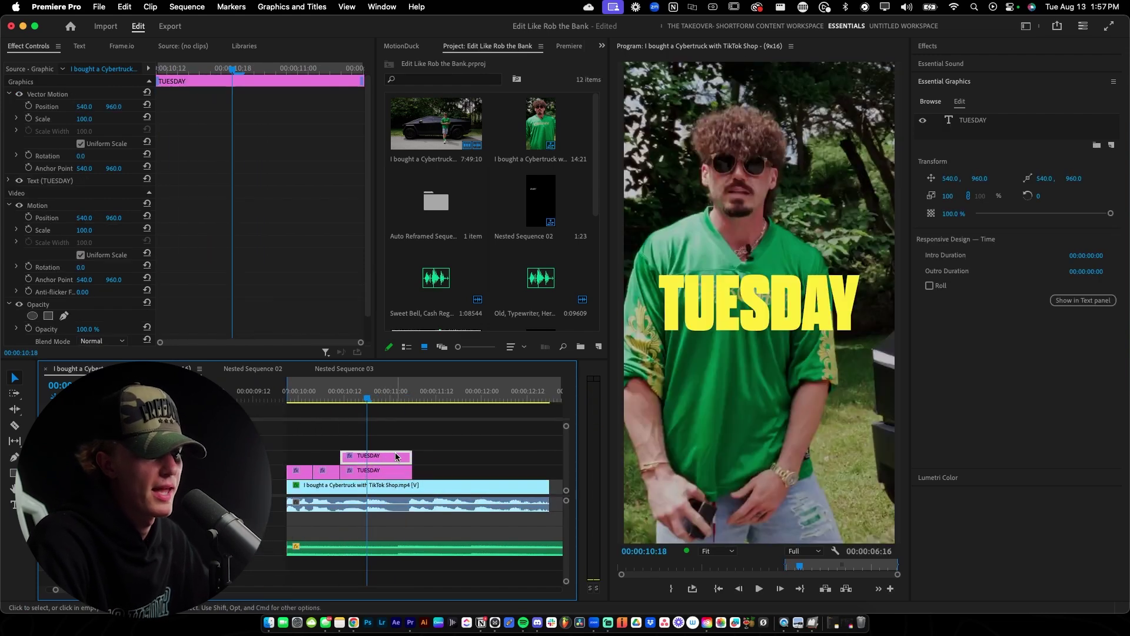
left_click(936, 47)
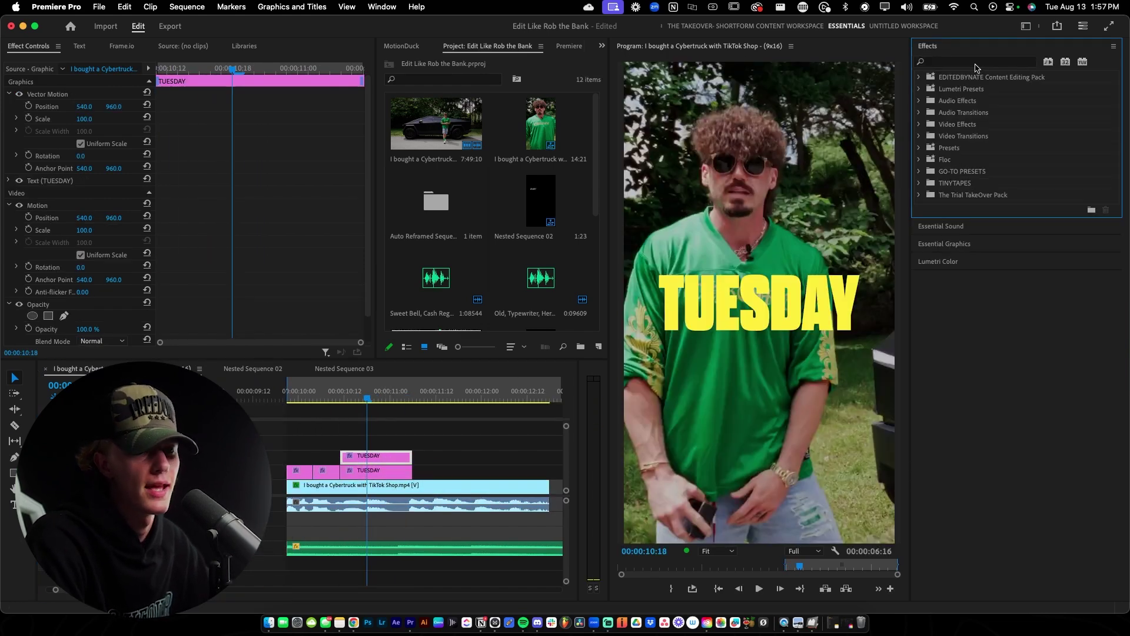
key("Delete")
- Duplicate all three captions onto the video track directly above them
left_click_drag(377, 463, 313, 463)
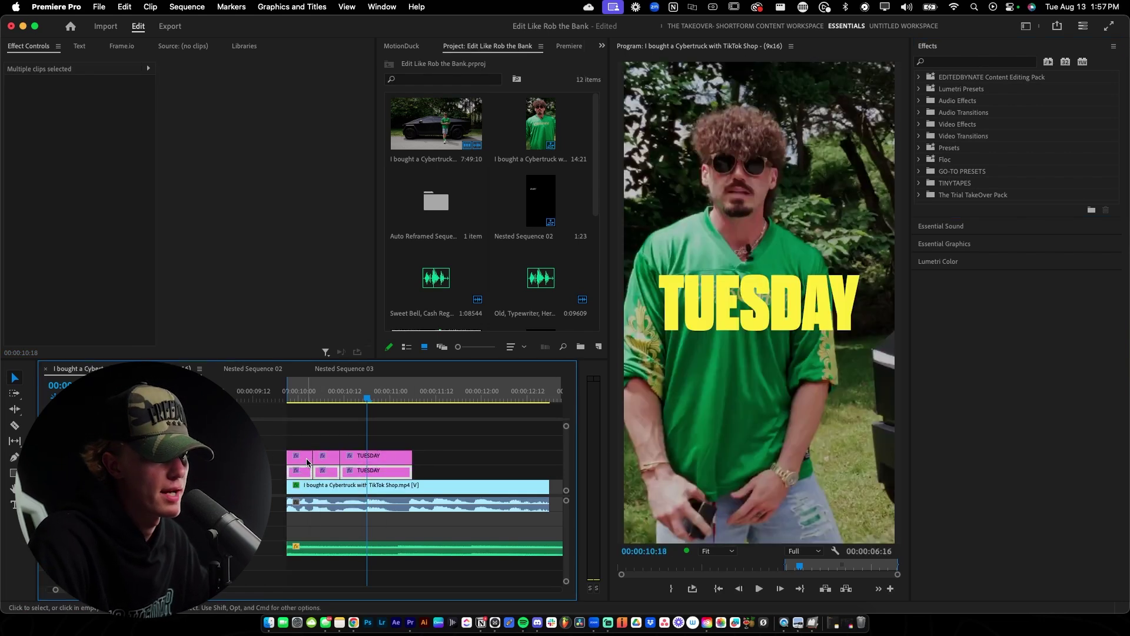
- Apply Gaussian Blur with a Blurriness of 282 to the upper TUESDAY caption and lower its opacity to 19%
left_click(957, 62)
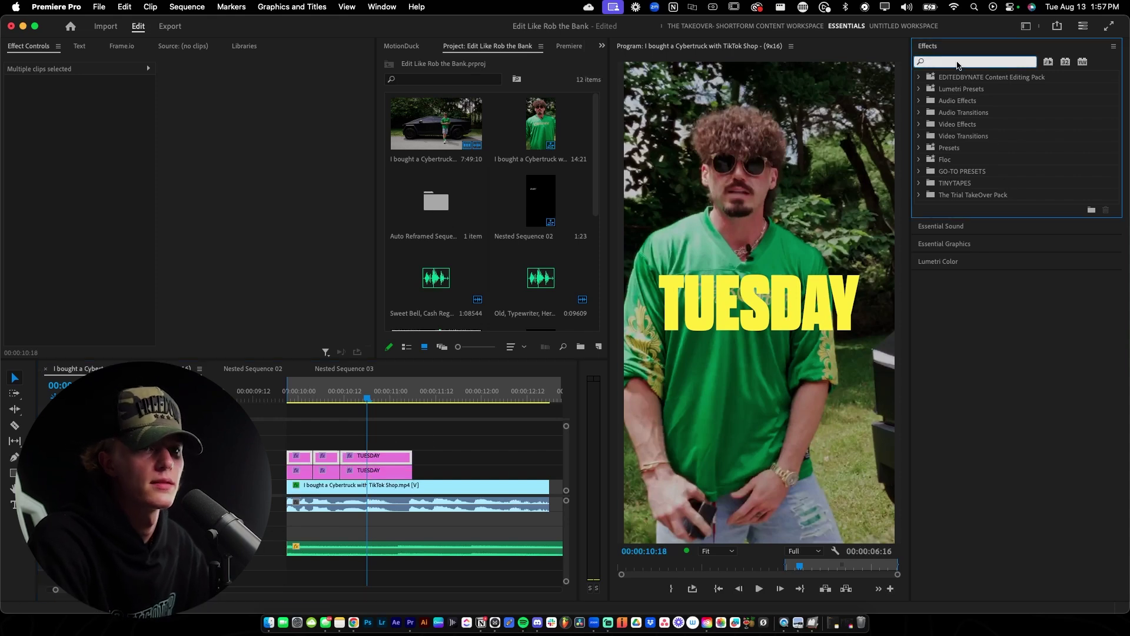
type("blur")
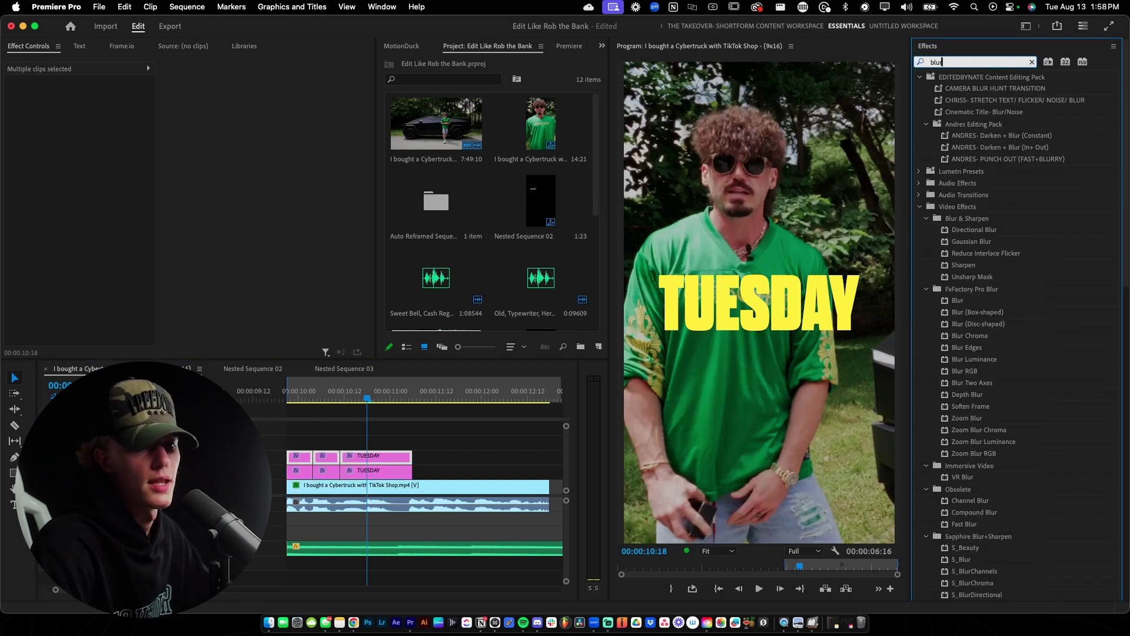
double_click(986, 242)
left_click(382, 457)
left_click_drag(82, 205, 141, 205)
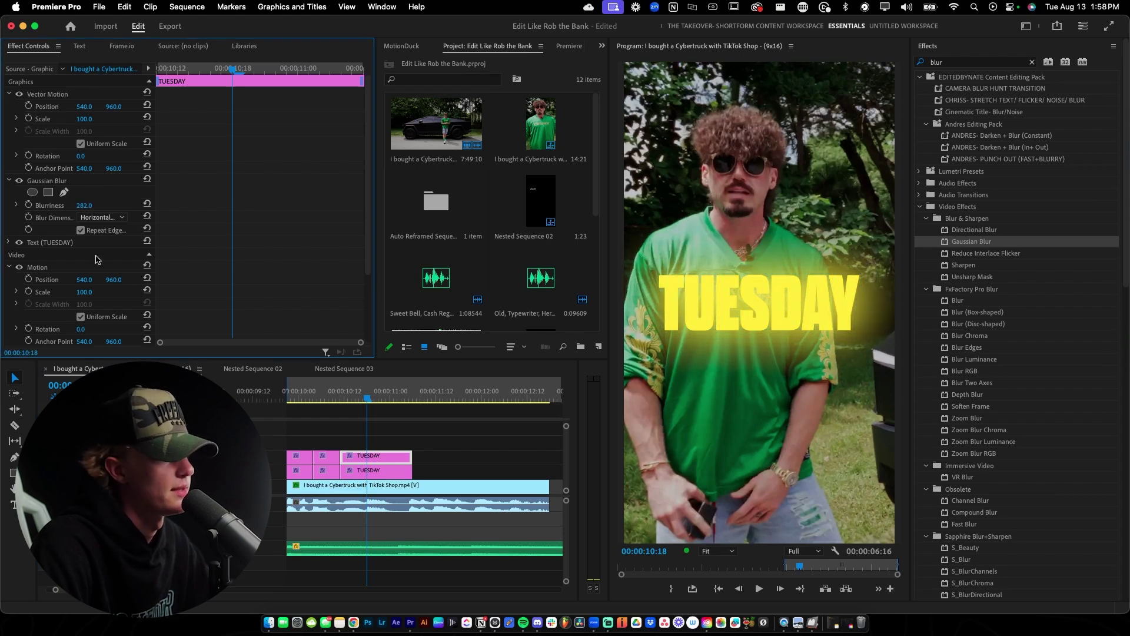
scroll(121, 287, "down", 3)
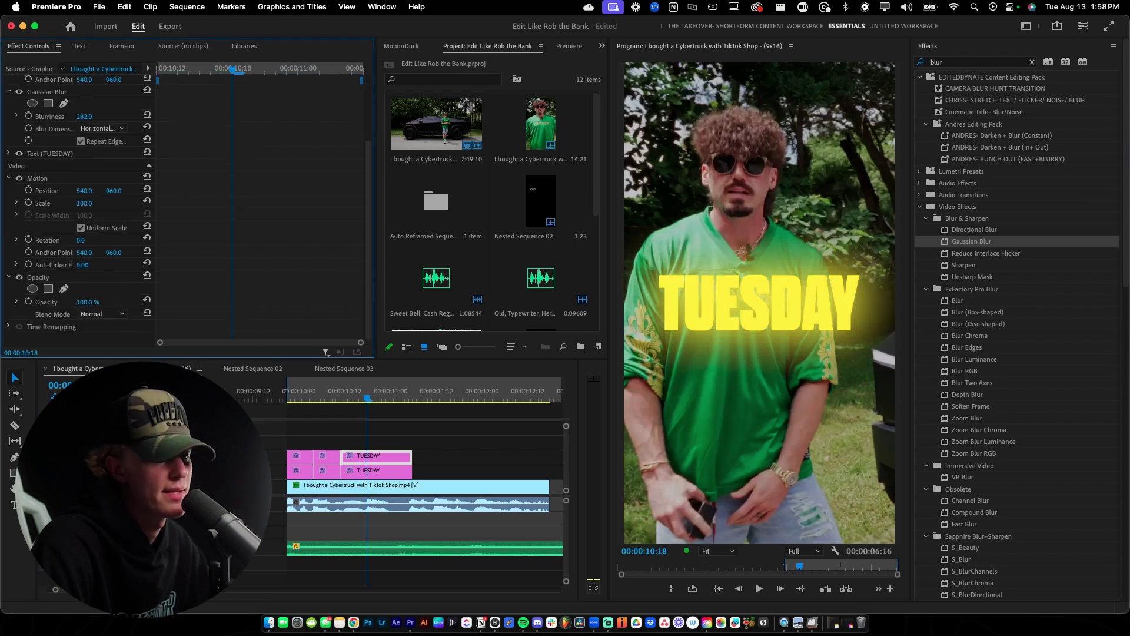
left_click_drag(87, 302, 35, 302)
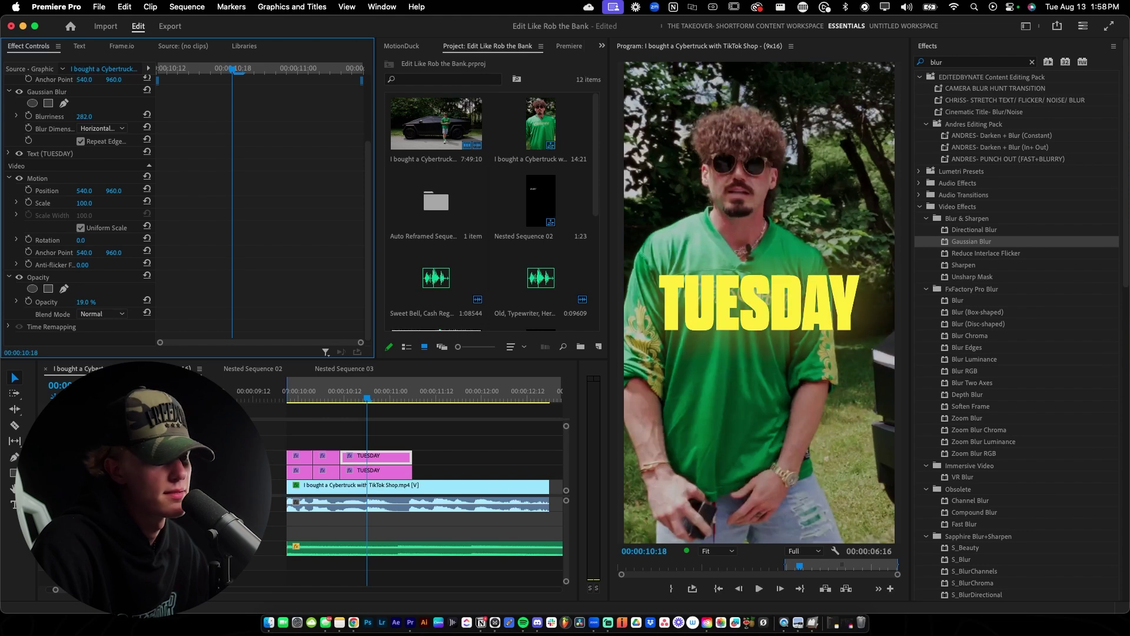
- Copy the opacity and Gaussian Blur settings from the upper TUESDAY caption onto the upper "woke up" and "on a" captions
left_click(52, 279)
scroll(207, 278, "up", 3)
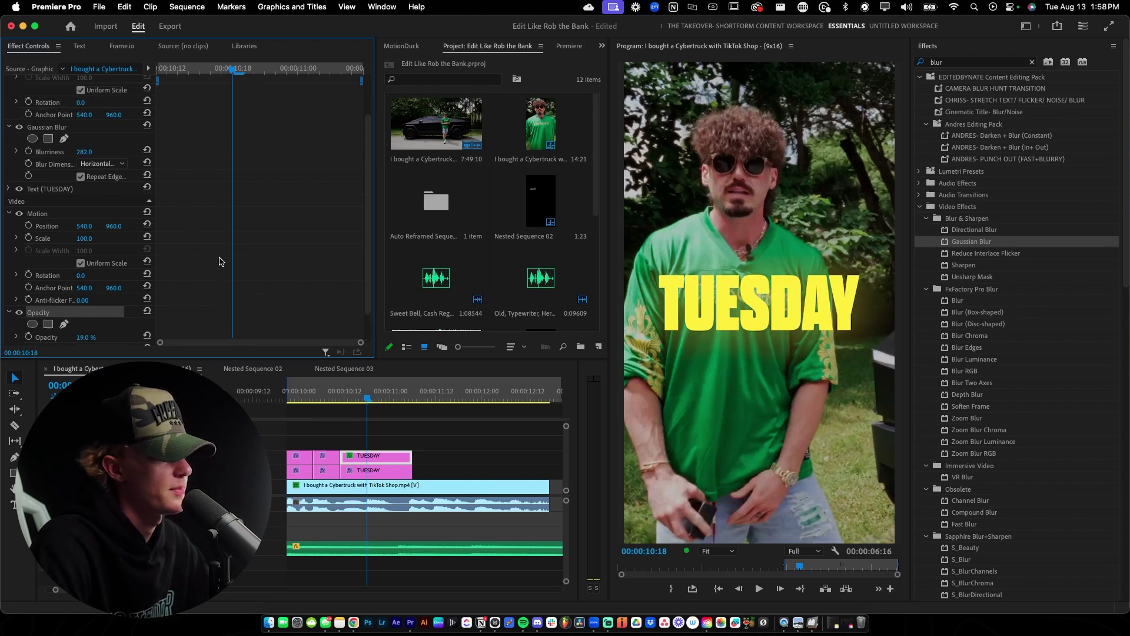
left_click(61, 140, "super")
left_click_drag(332, 440, 296, 458)
- Play back the three captions and inspect the blur settings on the upper "woke up" copy
left_click_drag(302, 401, 333, 401)
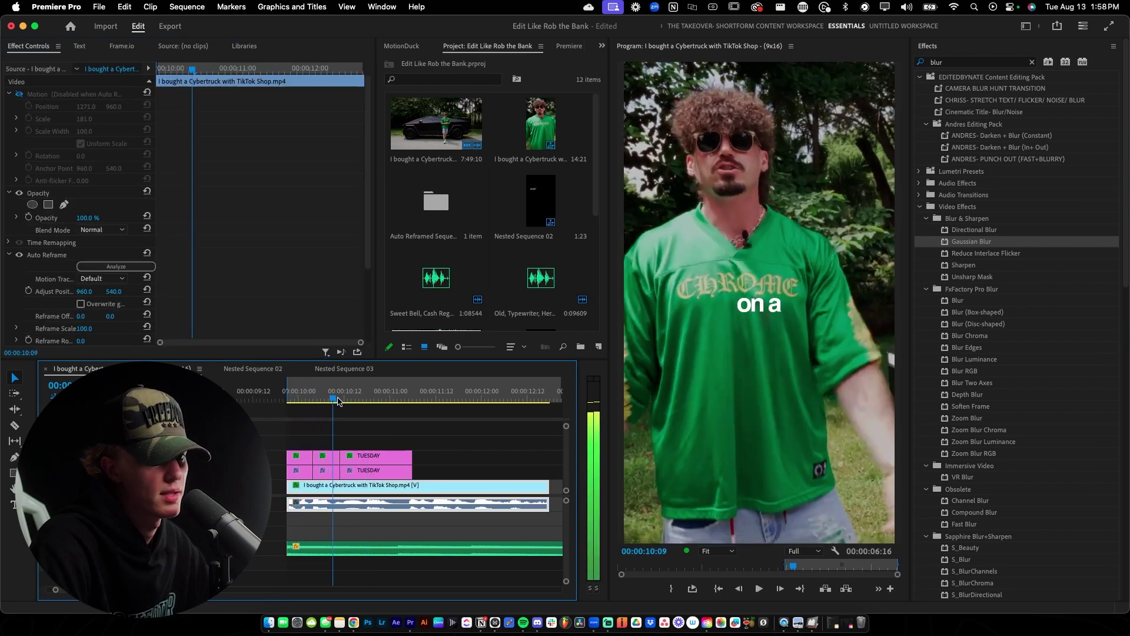
left_click(303, 457)
left_click(229, 329)
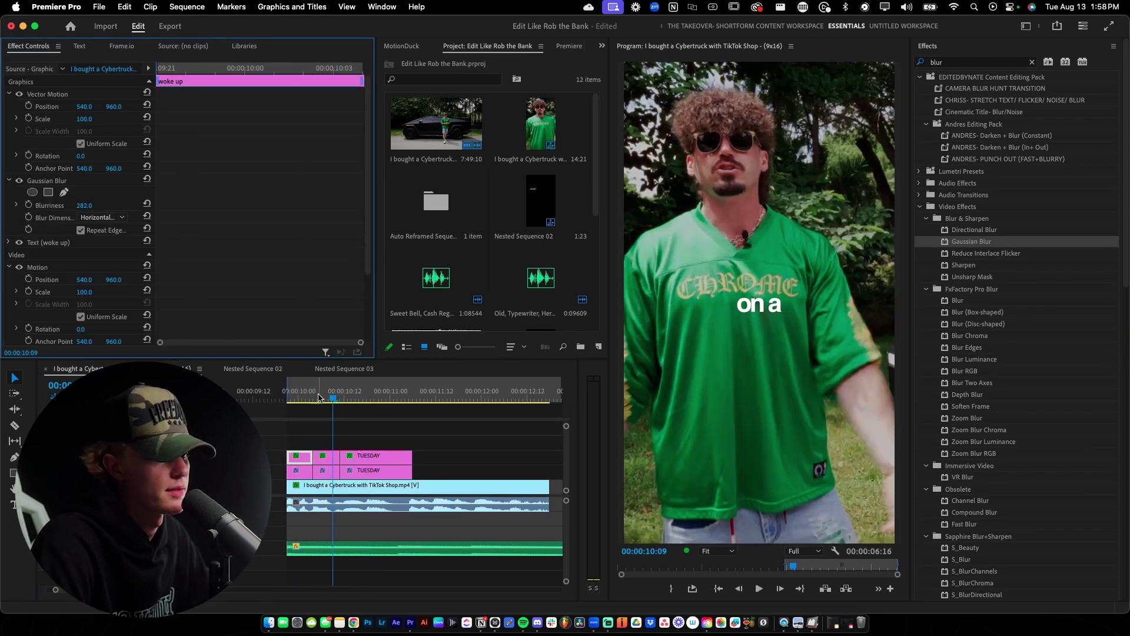
left_click(313, 415)
key("space")
key("space")
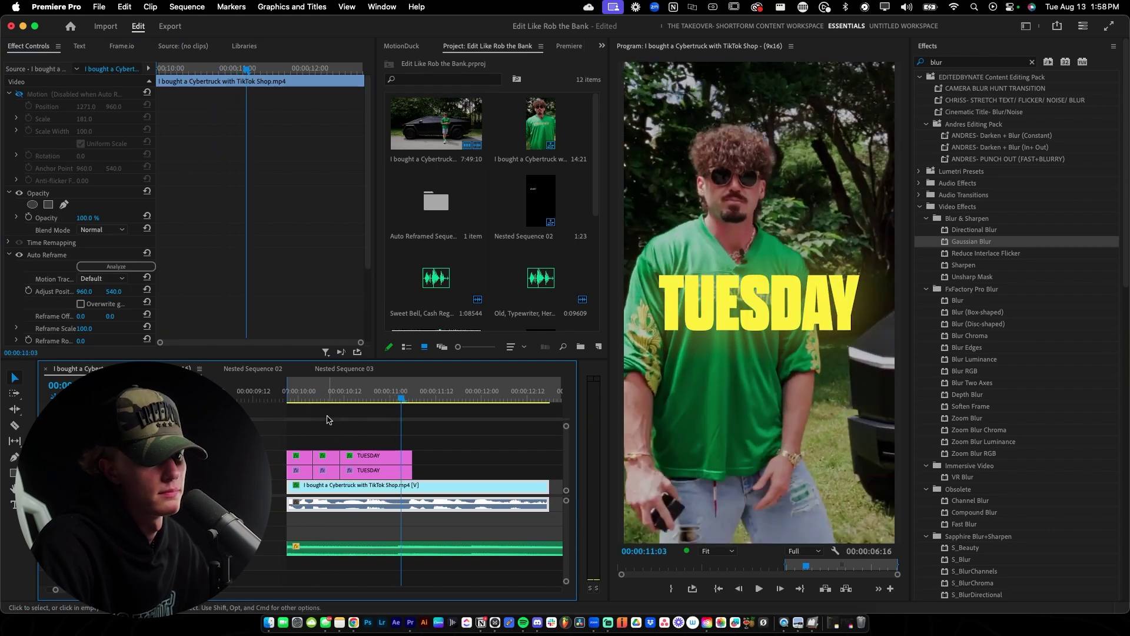
- Play the finished opening section from about 00:00:01:02 through the CYBERTRUCK caption as a reference
key("minus")
key("c")
key("v")
scroll(412, 450, "right", 2)
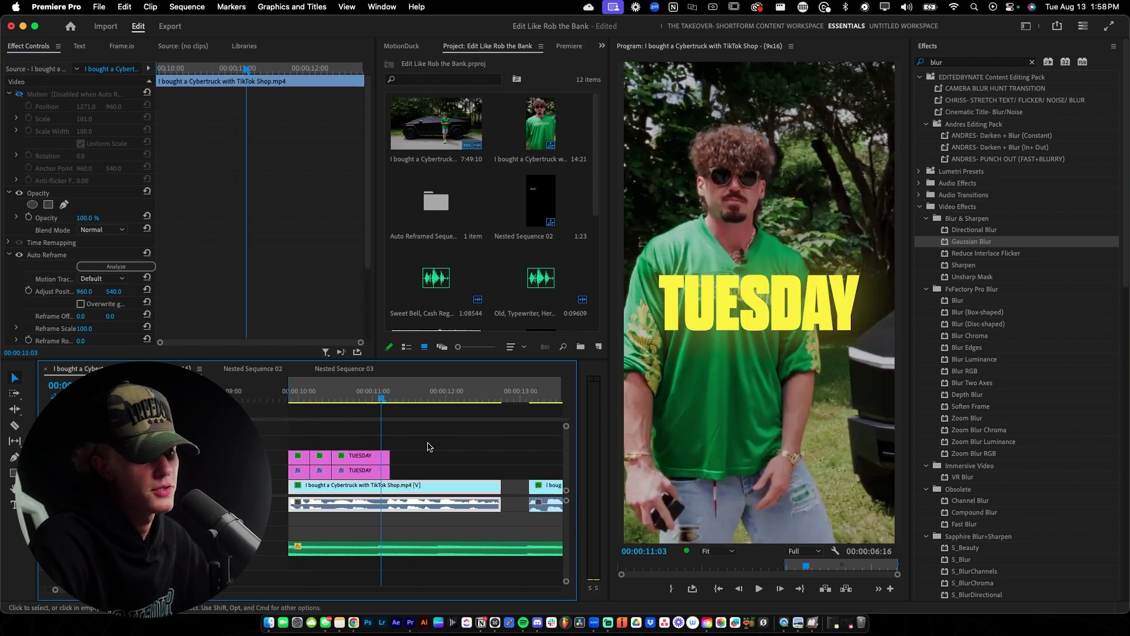
key("minus")
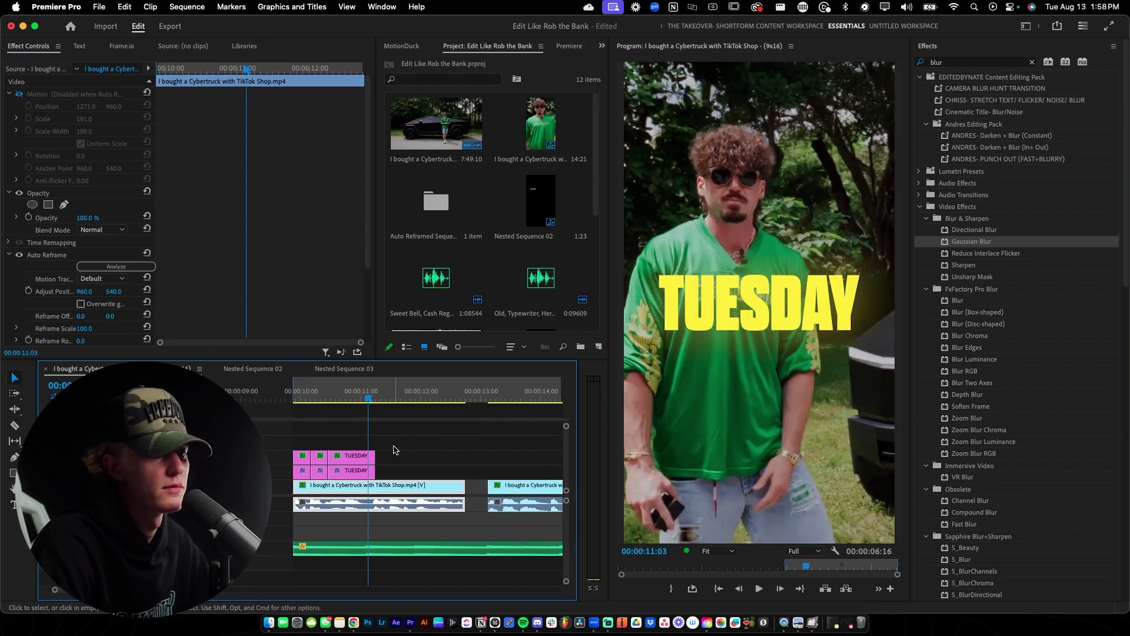
key("minus")
key("minus")
left_click(188, 392)
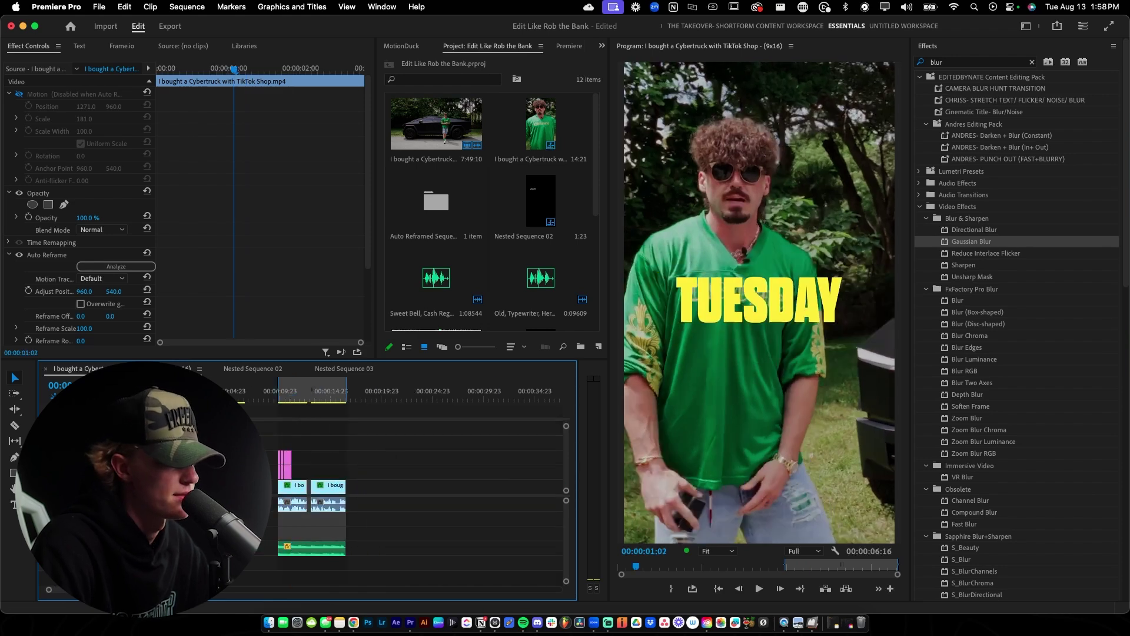
key("space")
scroll(194, 471, "up", 3)
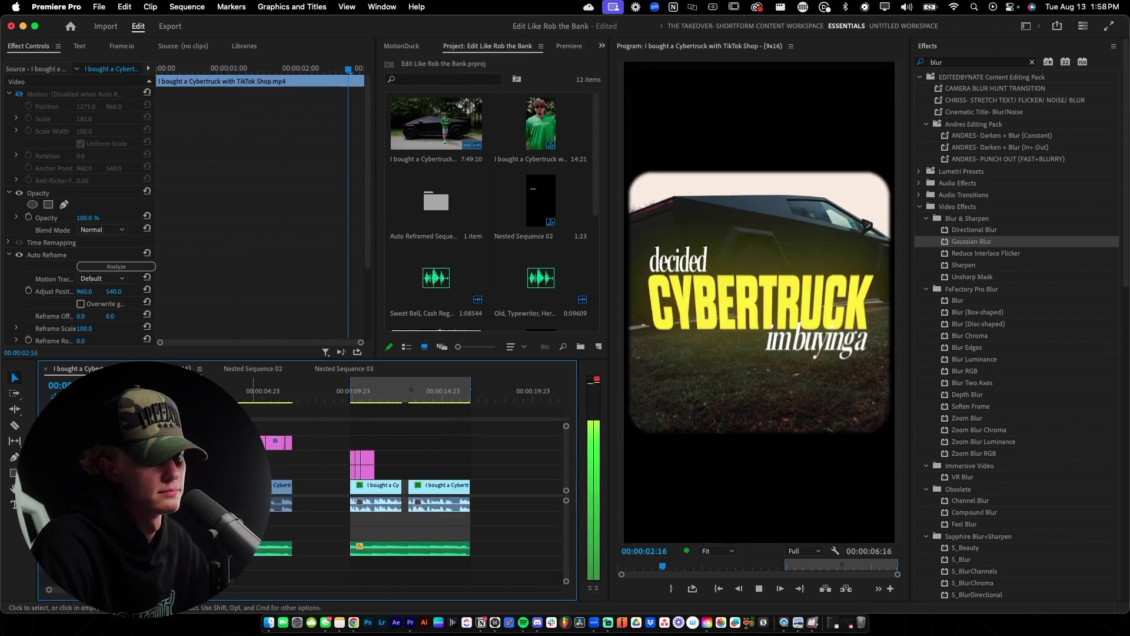
key("space")
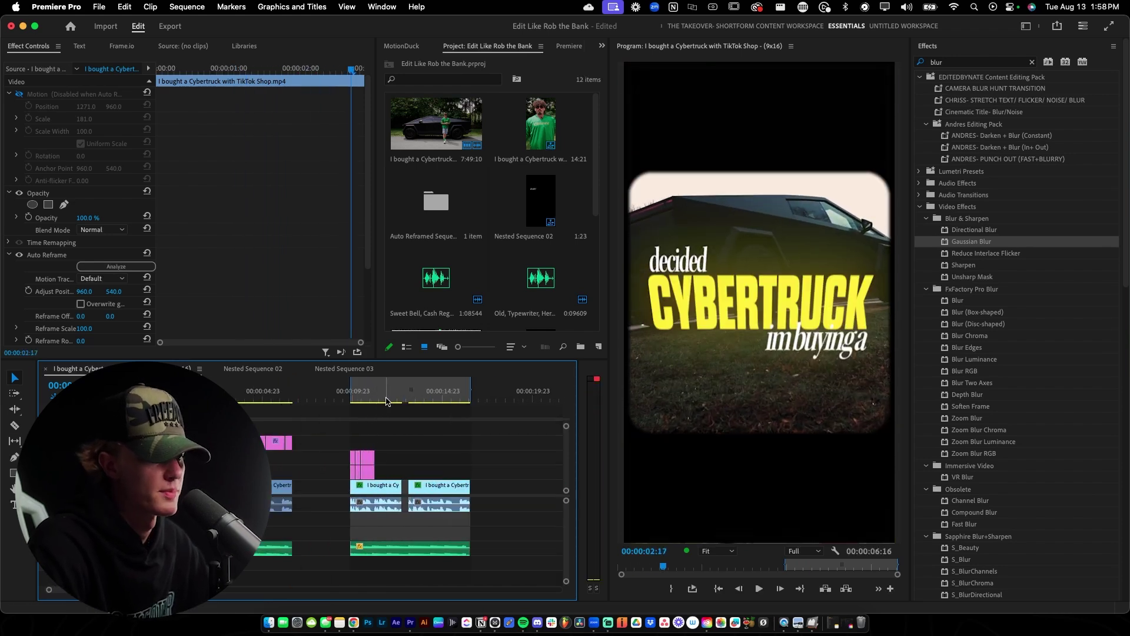
- Place the Cybertruck screen recording on the track above the main clip, directly after the TUESDAY caption
left_click(382, 391)
key("equal")
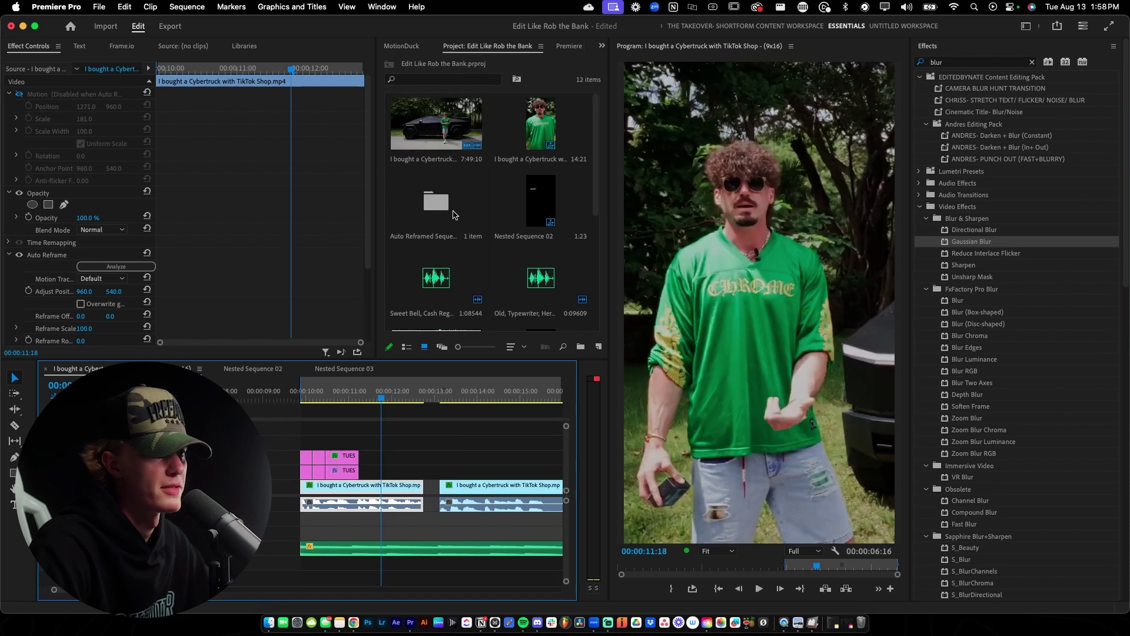
scroll(471, 227, "down", 5)
double_click(449, 150)
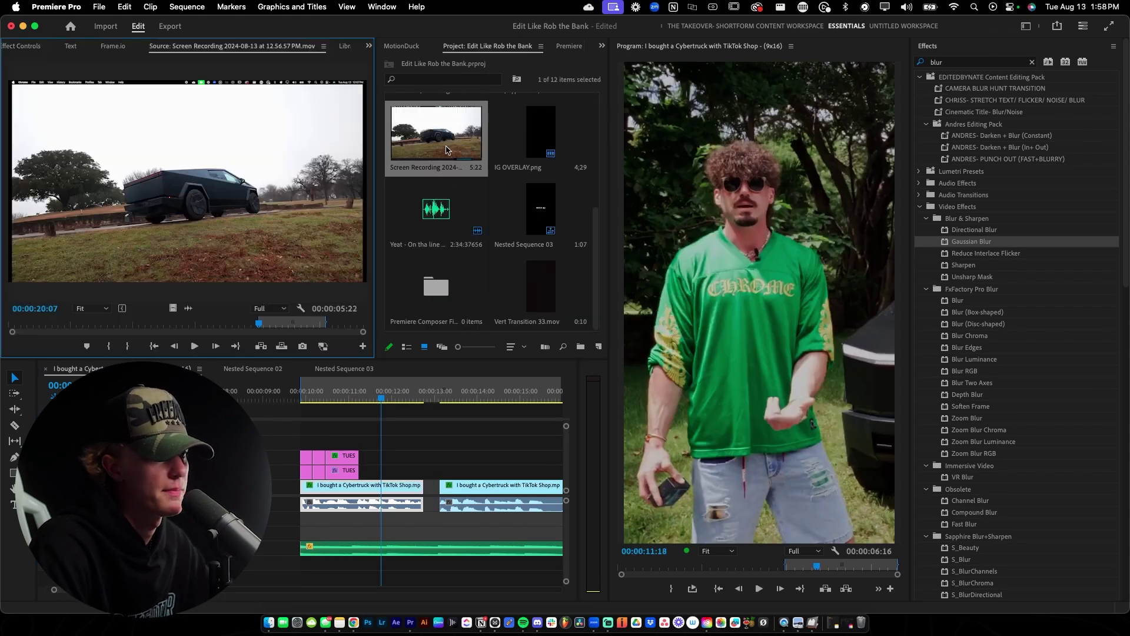
left_click_drag(175, 307, 363, 473)
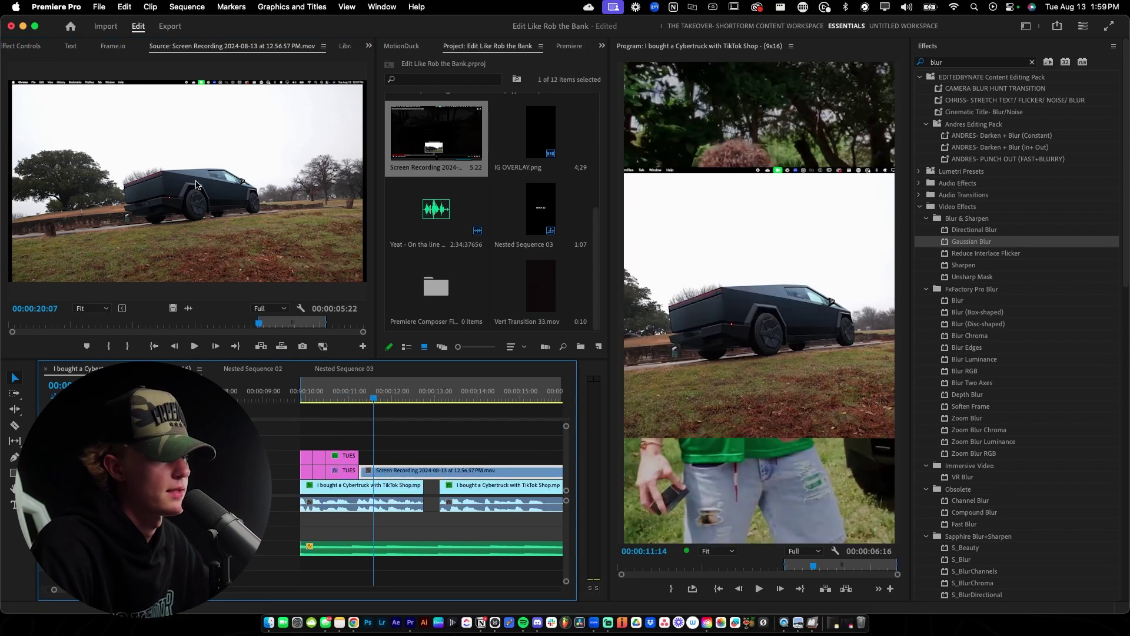
- Scale the screen recording to 142 and set its vertical position to 896
left_click(34, 50)
left_click_drag(87, 121, 119, 106)
left_click(406, 470)
- Add IG OVERLAY.png above the screen recording and trim both clips to end where the next main clip begins
left_click(528, 130)
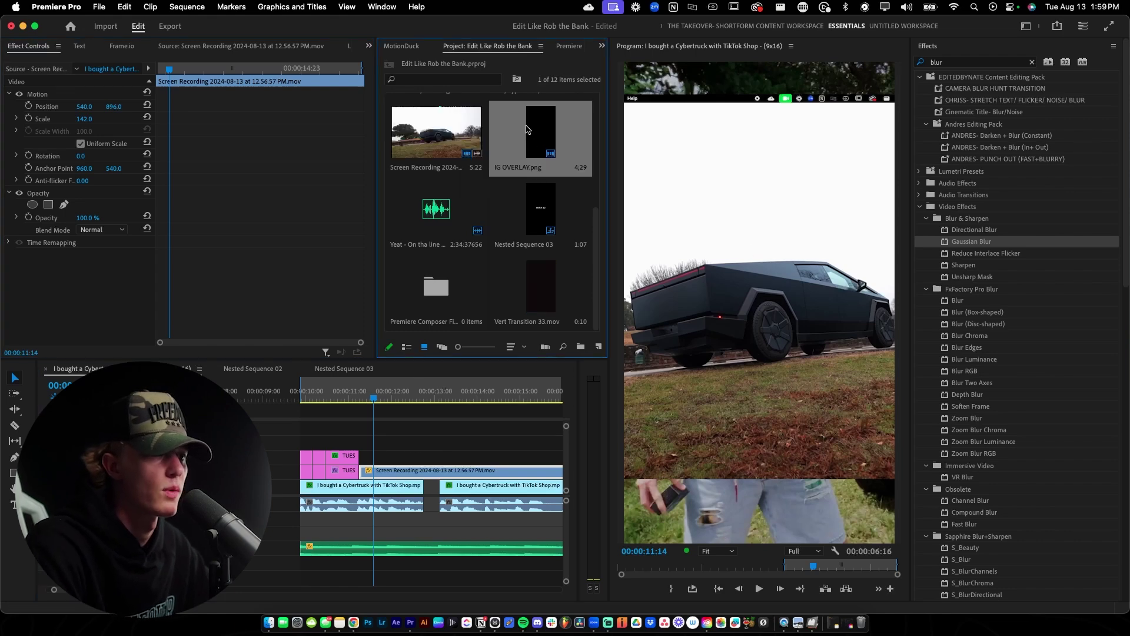
left_click_drag(534, 136, 418, 458)
key("c")
left_click(423, 457)
key("v")
left_click(441, 457)
key("c")
key("super+z")
left_click(440, 456)
left_click(439, 470)
key("v")
left_click_drag(452, 438, 467, 467)
key("Delete")
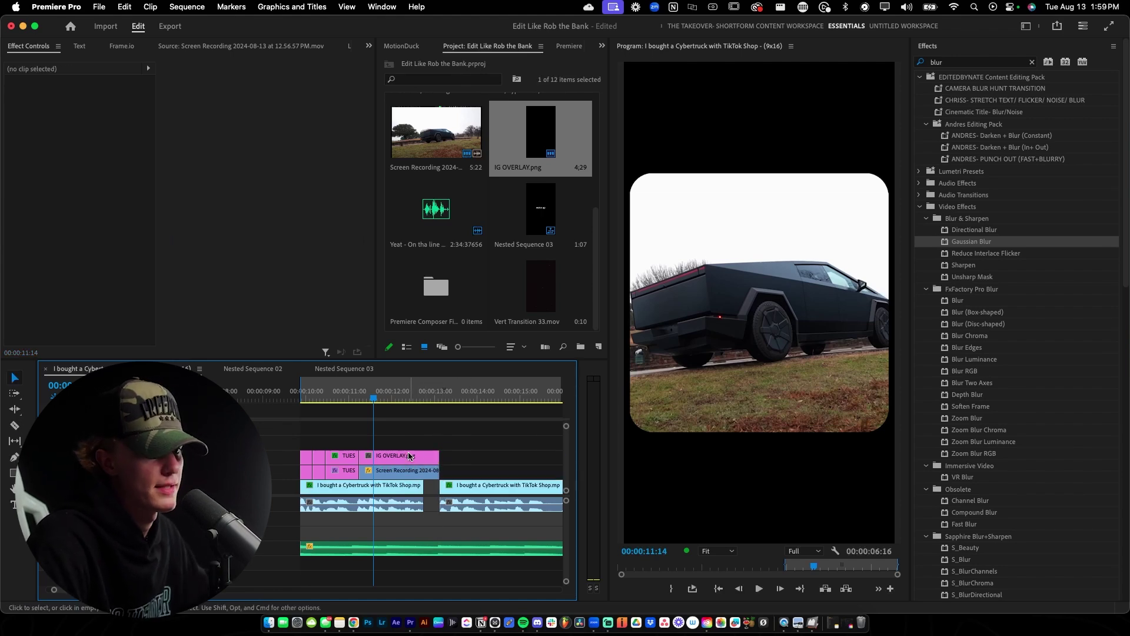
- Play back the overlaid Cybertruck shot from the end of the TUESDAY caption
left_click(346, 398)
key("space")
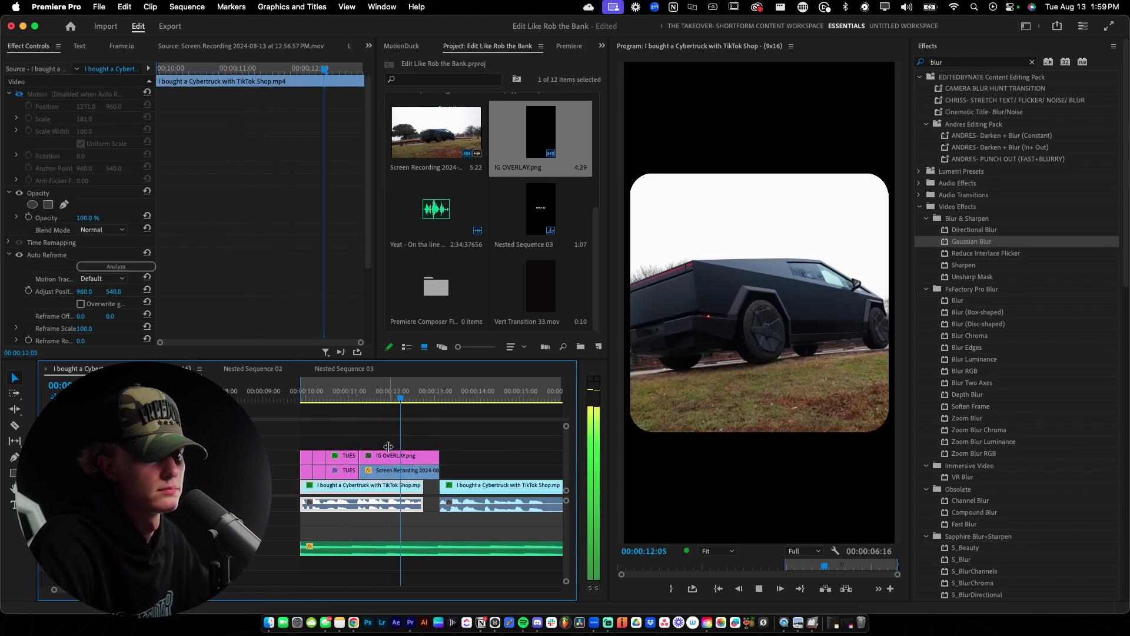
key("space")
- Find the TakeOver presets and apply "TakeOver- 1. LUT (My Signature LUT)" to the Cybertruck screen recording
left_click(401, 473)
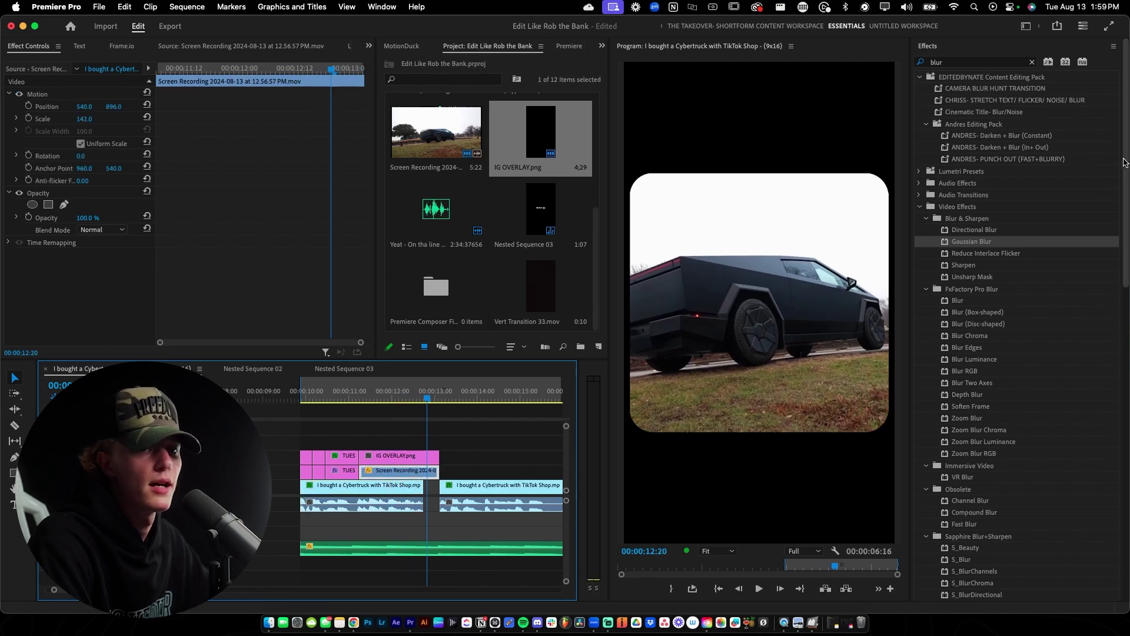
left_click(950, 48)
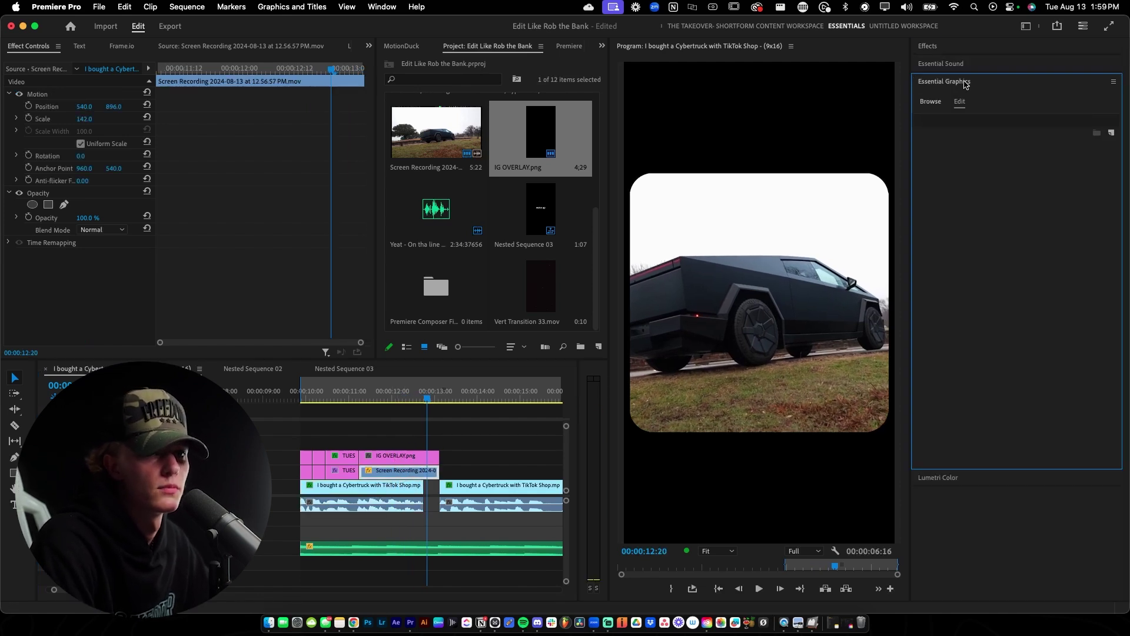
double_click(960, 84)
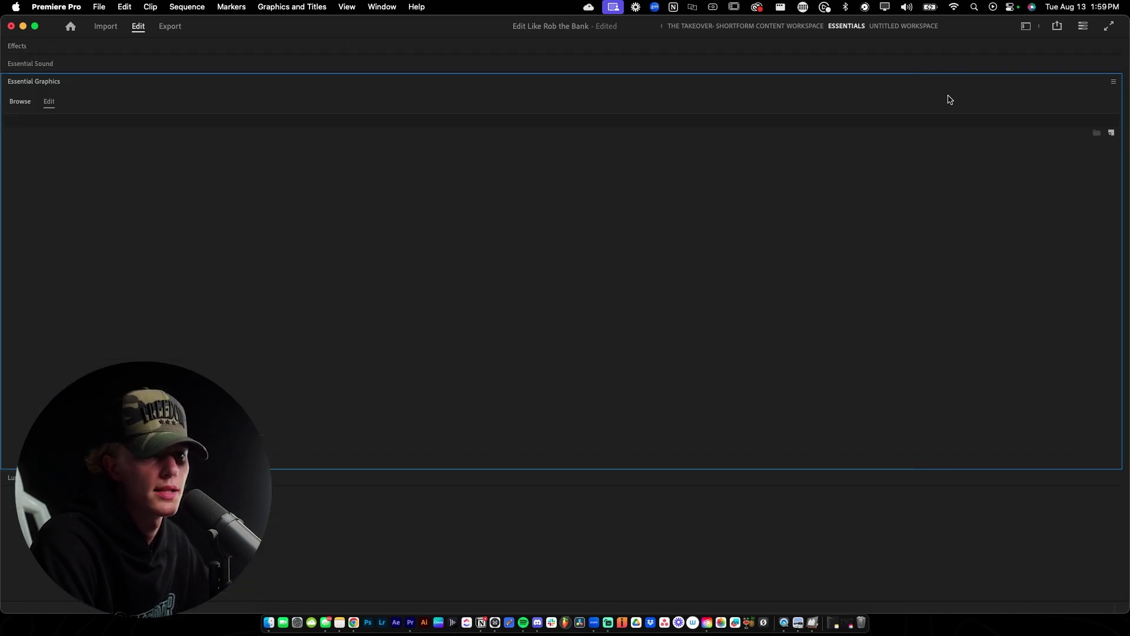
double_click(109, 83)
left_click(928, 46)
left_click(962, 62)
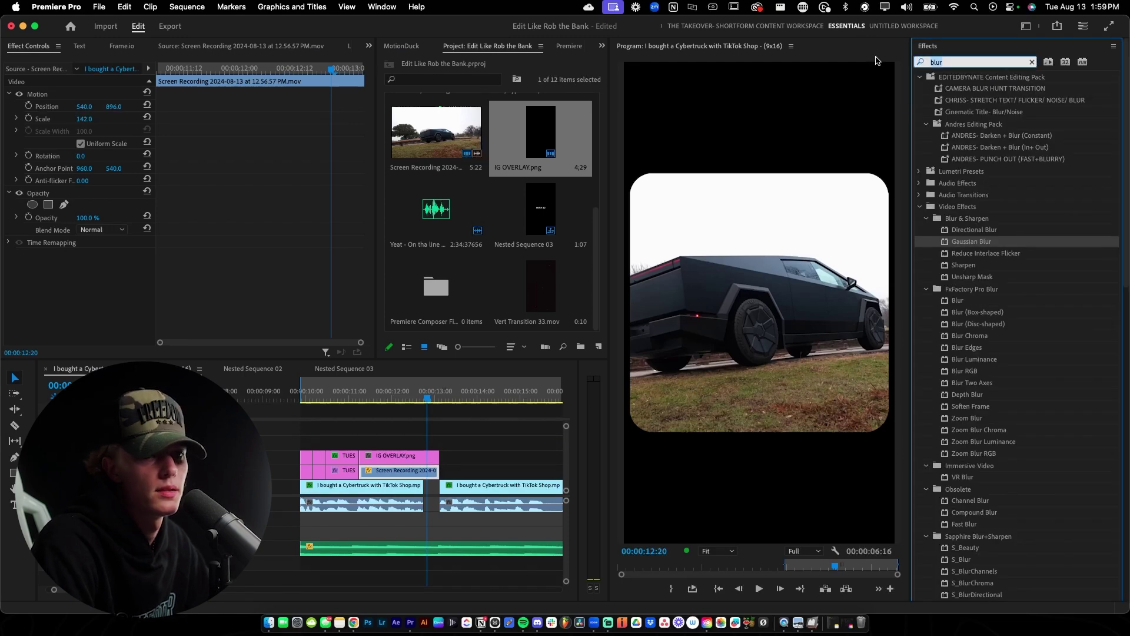
type("takeover")
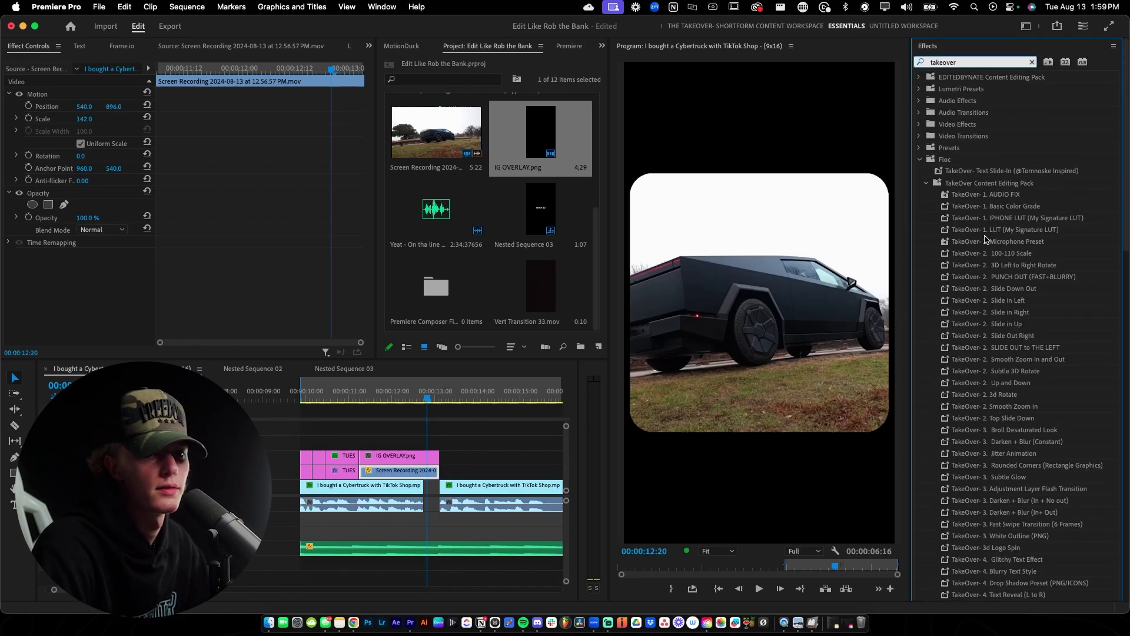
left_click_drag(986, 231, 406, 472)
- Darken the screen recording in Lumetri Color with Exposure -0.4, Highlights -64 and Shadows -11
left_click(937, 49)
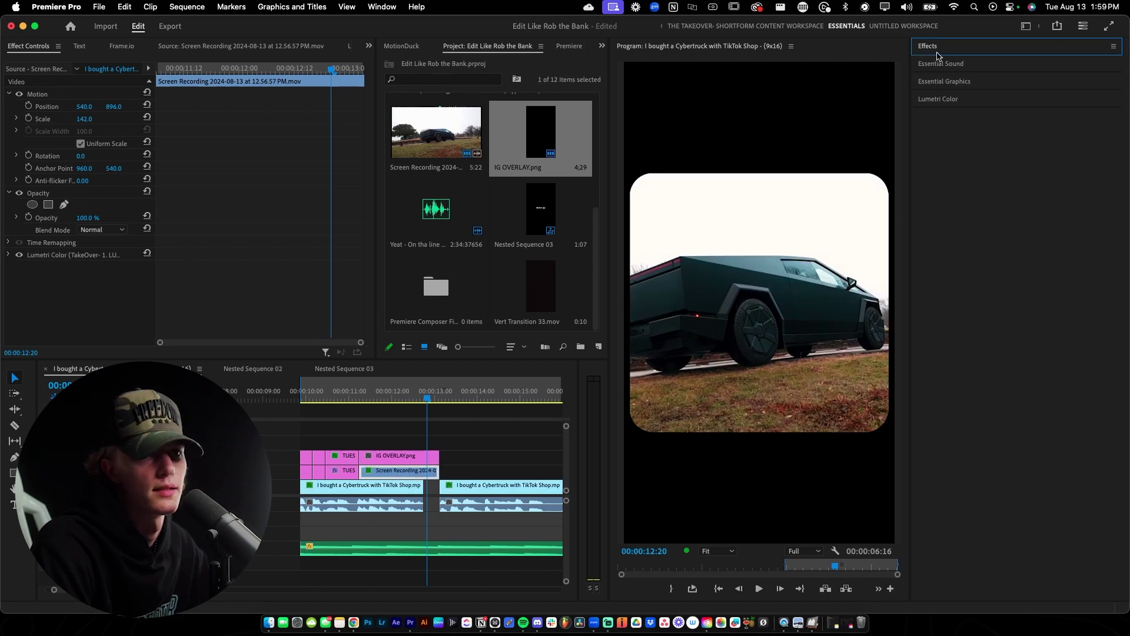
left_click(956, 100)
left_click_drag(1034, 341, 995, 371)
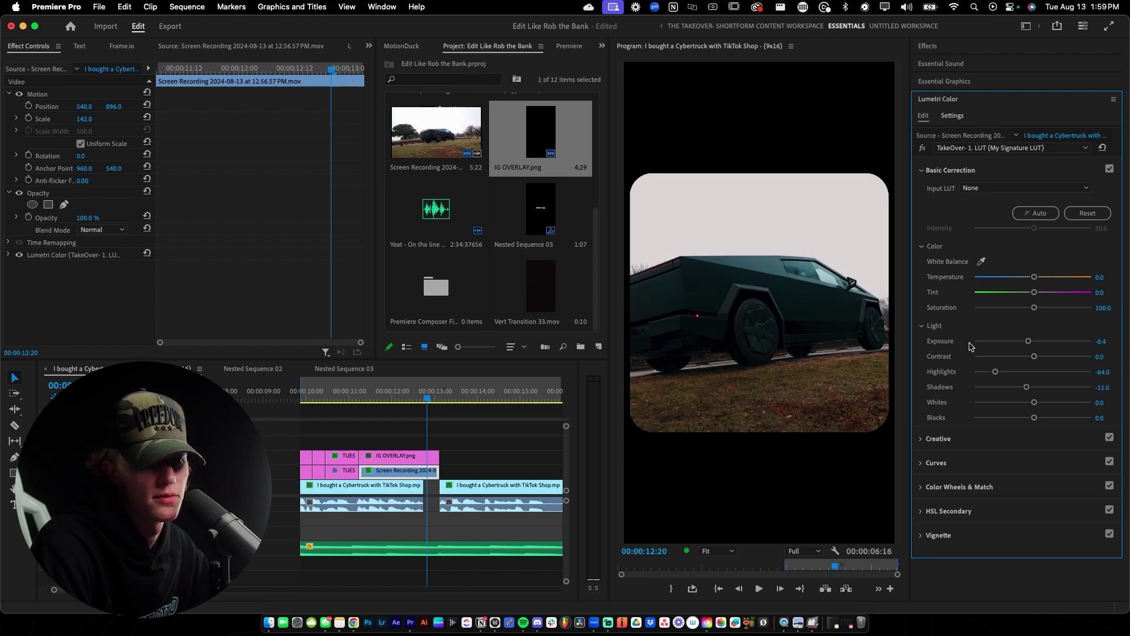
- Play back the colour-graded Cybertruck shot from about 00:00:11:00
key("space")
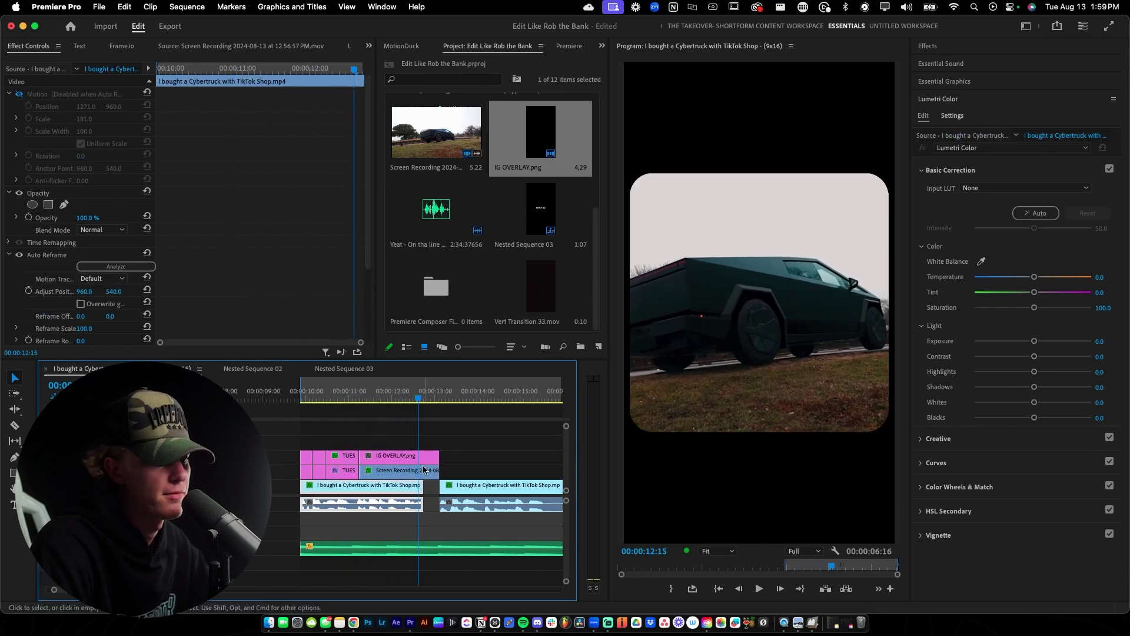
left_click(346, 391)
key("space")
key("space")
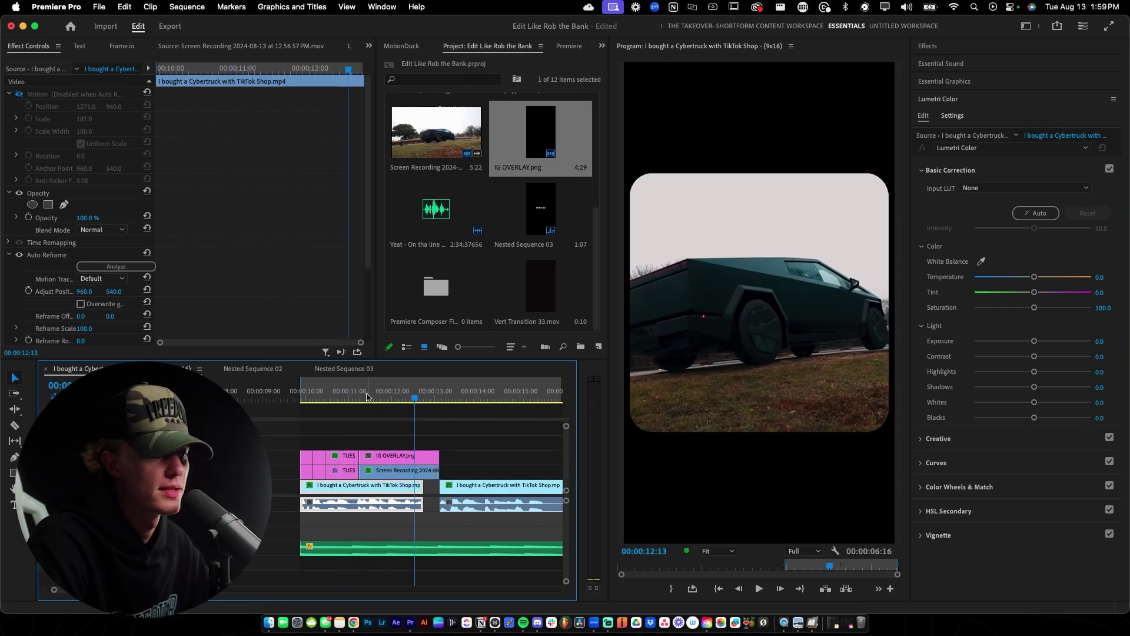
- Set the playhead to 00:00:11:09 and move the IG OVERLAY.png clip to a higher video track
left_click(365, 395)
left_click(404, 452)
mouse_move(403, 452)
left_mouse_down()
mouse_move(405, 437)
mouse_move(395, 446)
left_mouse_up()
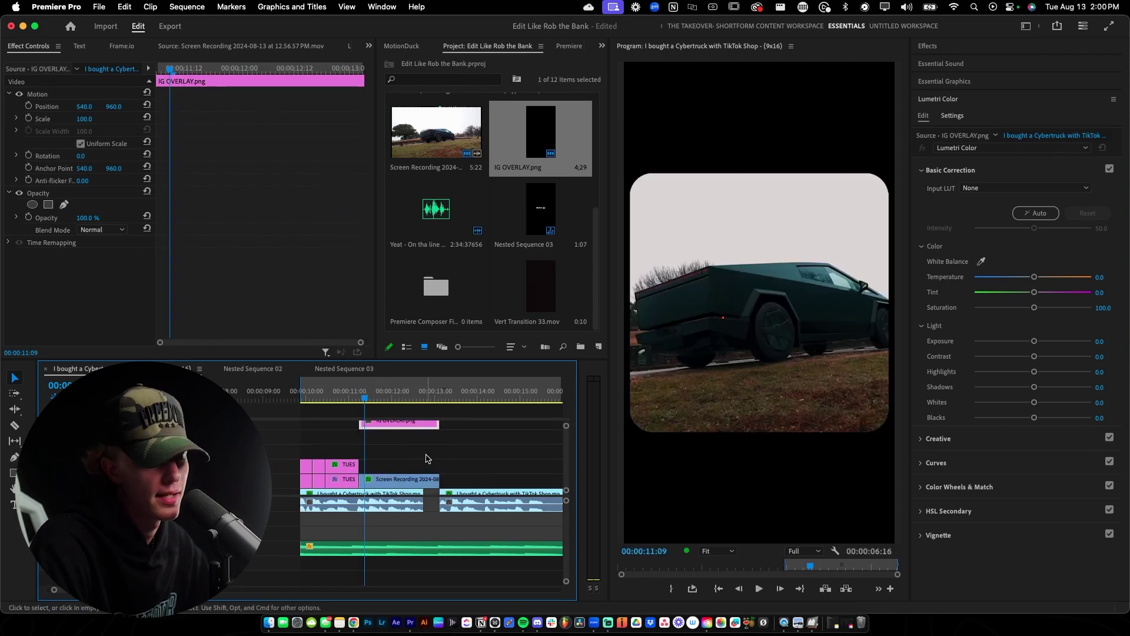
- Add an "i decided" text caption over the Cybertruck shot at 00:00:11:09
key("t")
left_click(681, 252)
type("decided")
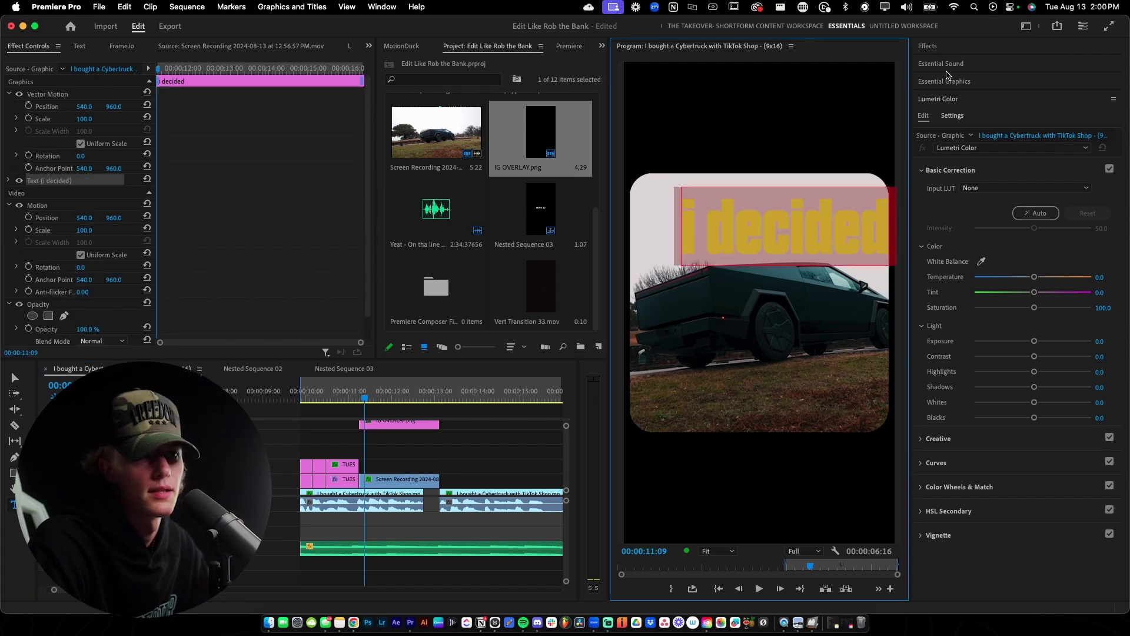
- Centre-align the "i decided" text and centre it horizontally and vertically in the frame
left_click(955, 82)
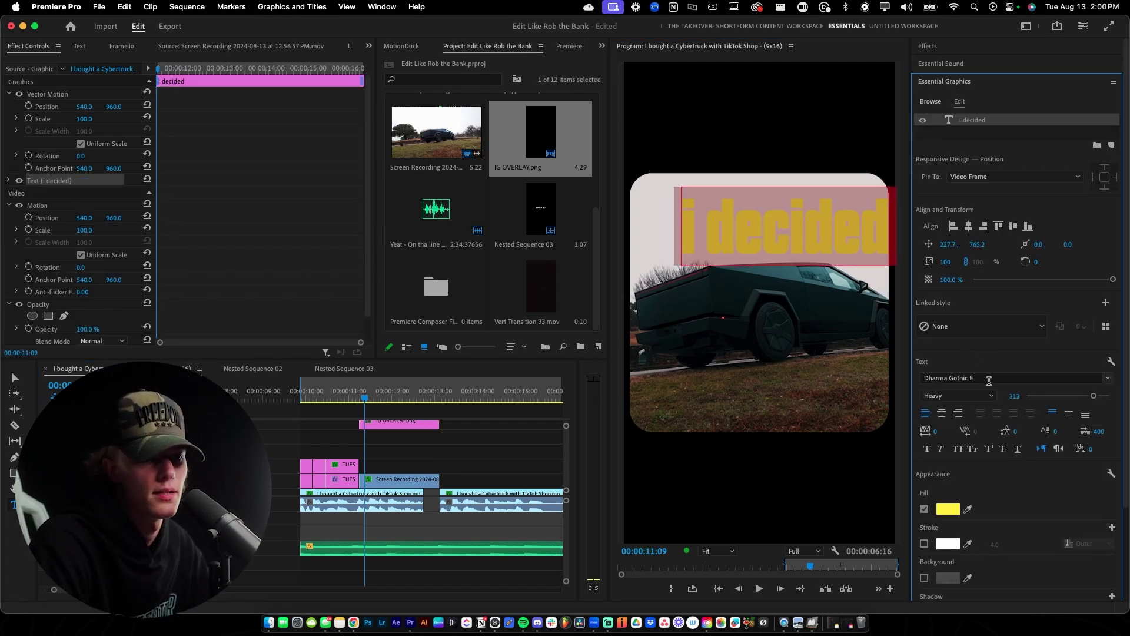
left_click(942, 413)
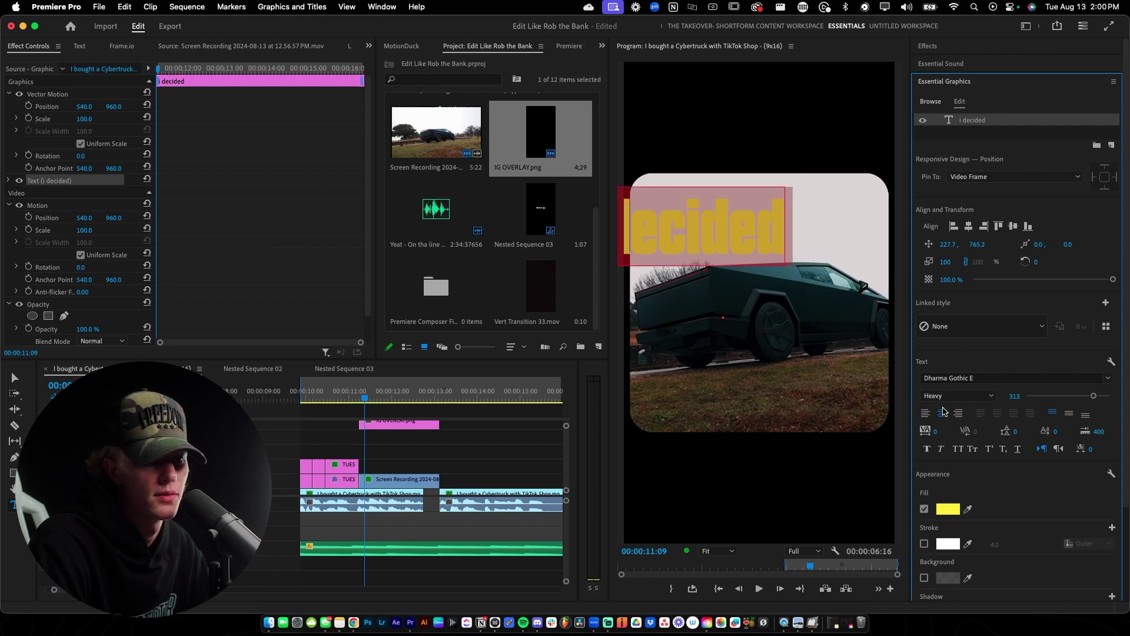
left_click(968, 226)
left_click(1012, 225)
left_click(800, 315)
- Set the "i decided" text to Kepler Std Semibold Caption at size 105 with a white fill
left_click(987, 378)
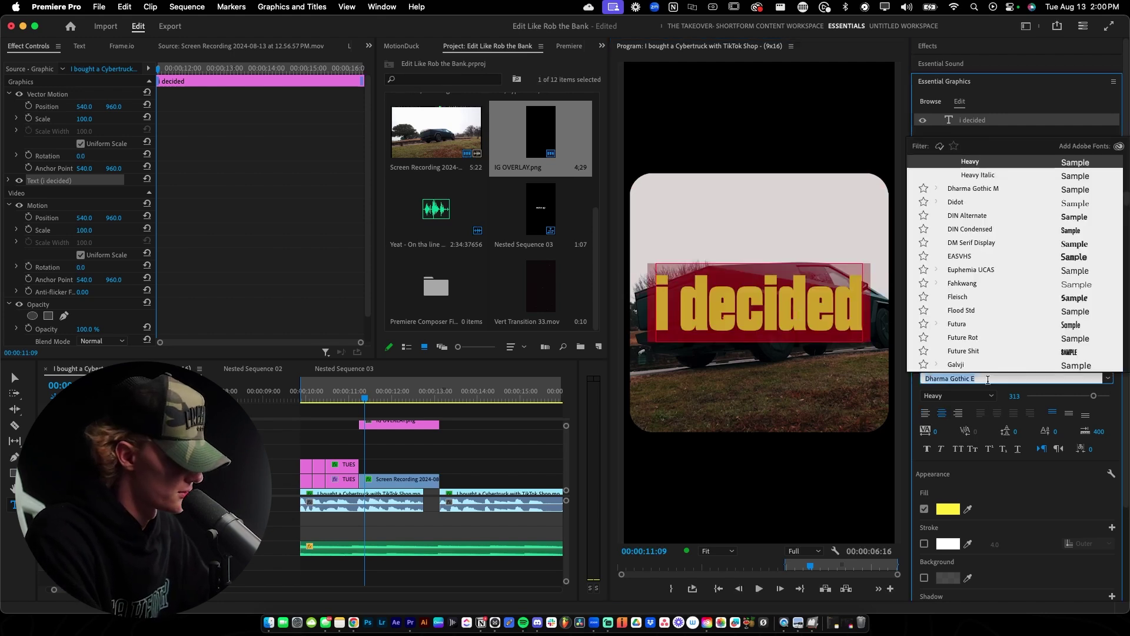
type("kep")
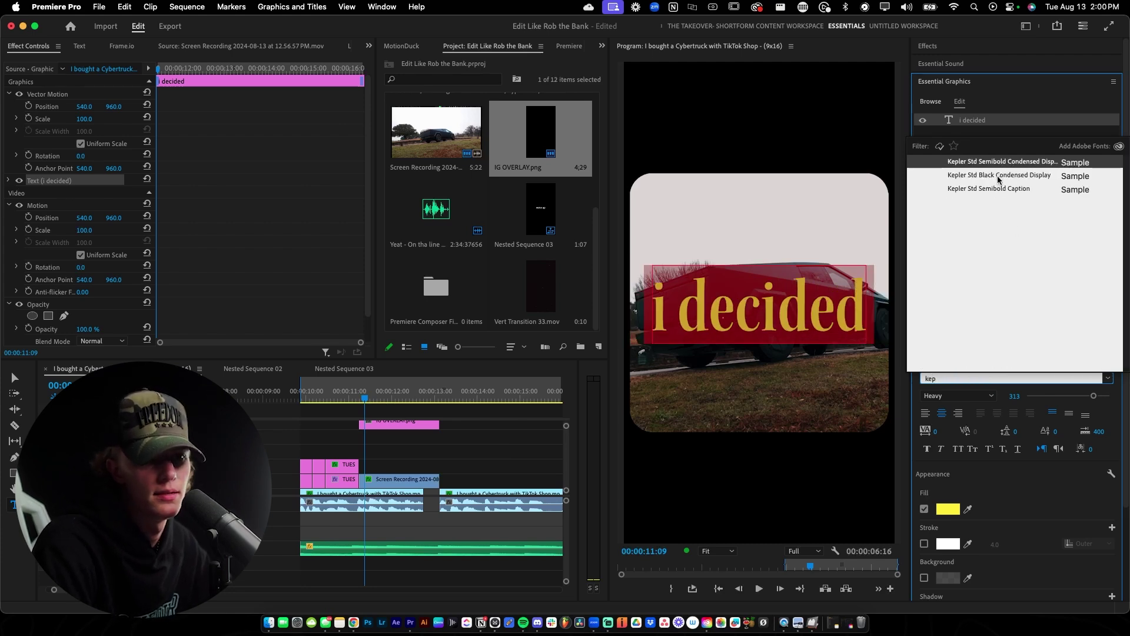
left_click(1001, 191)
left_click(1049, 396)
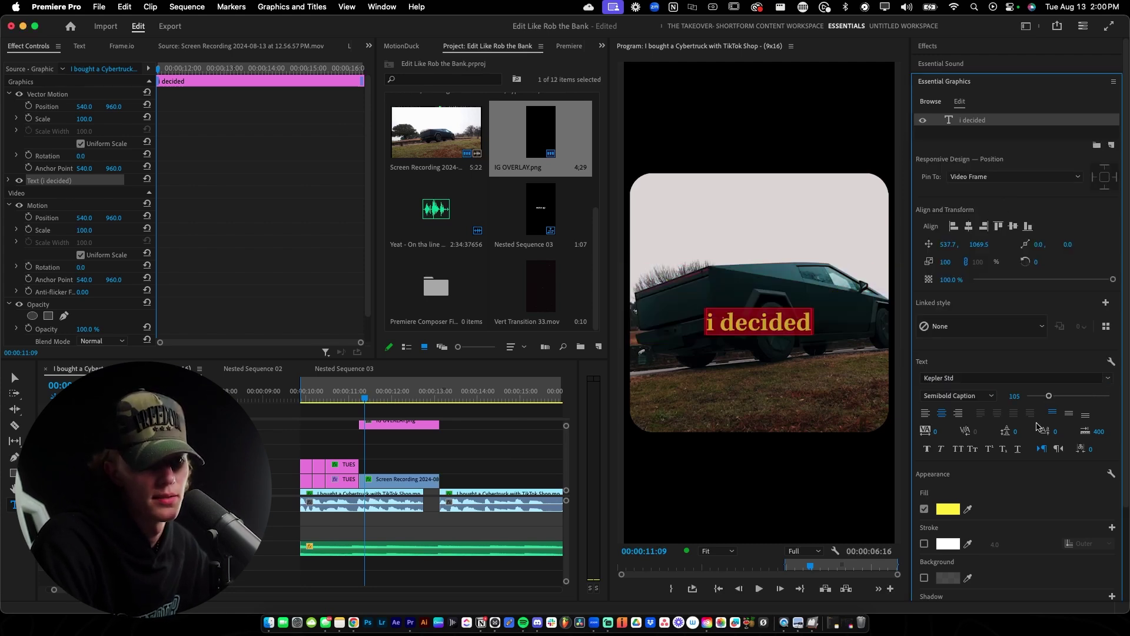
left_click(947, 509)
left_click(424, 253)
left_click(681, 233)
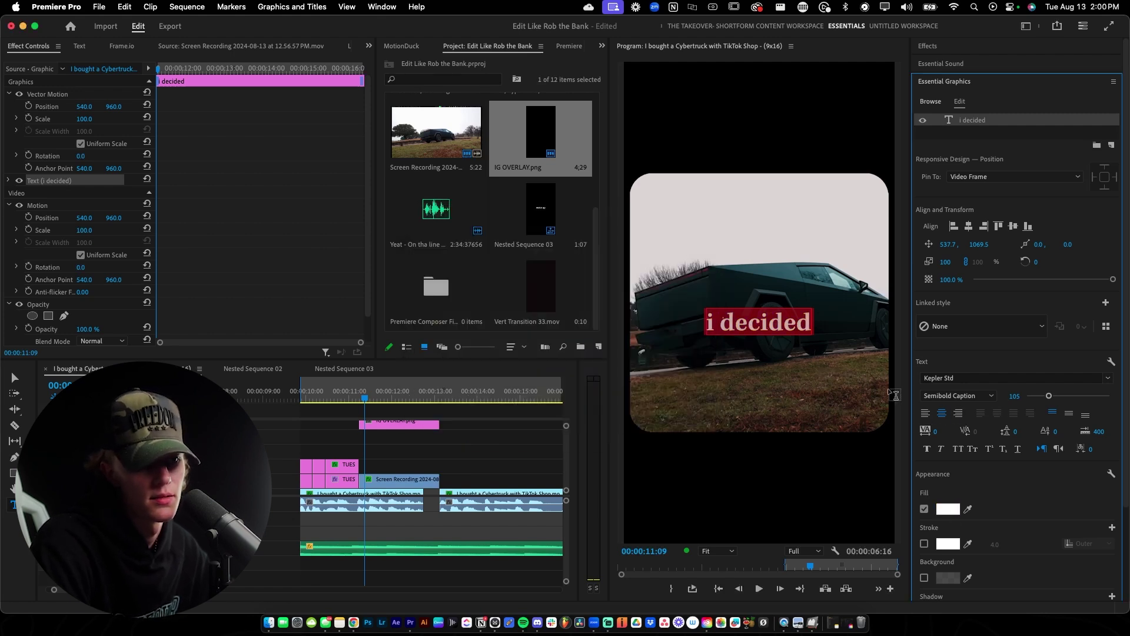
- Restyle the caption as faux italic Semibold Condensed Display with tracking -67, and widen the gap after "i" with an extra space
left_click_drag(935, 432, 899, 431)
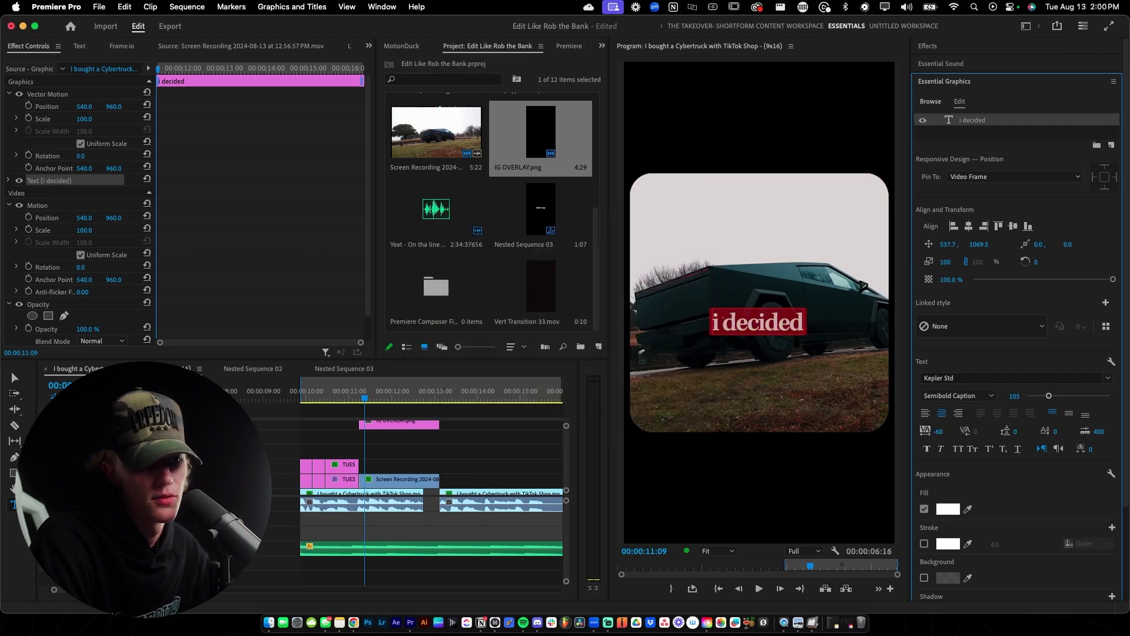
left_click(940, 449)
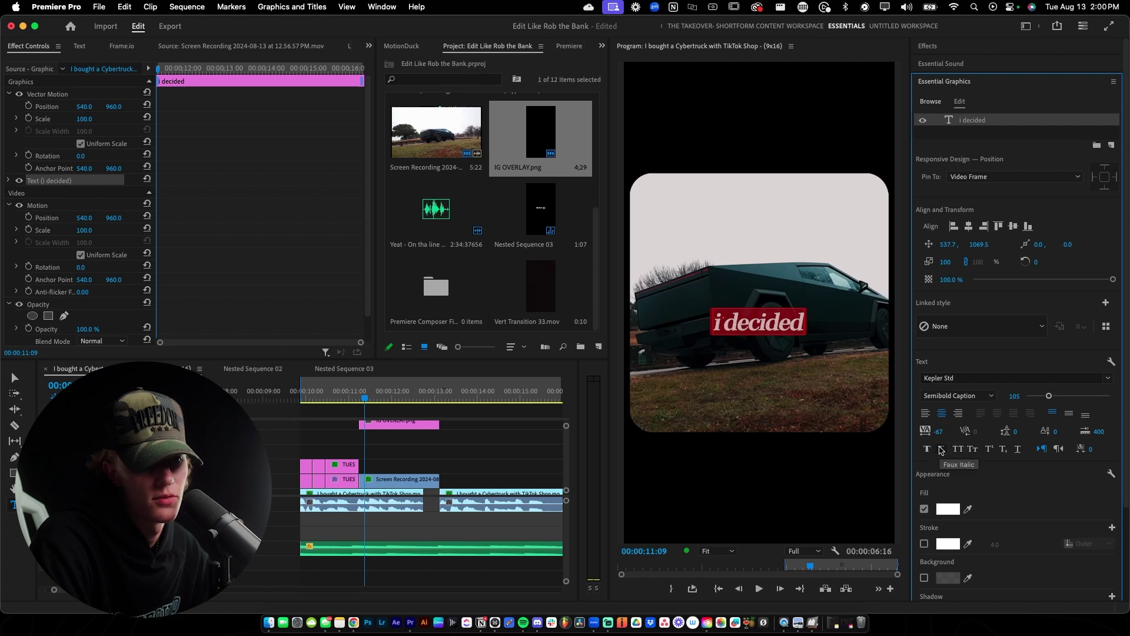
left_click(966, 396)
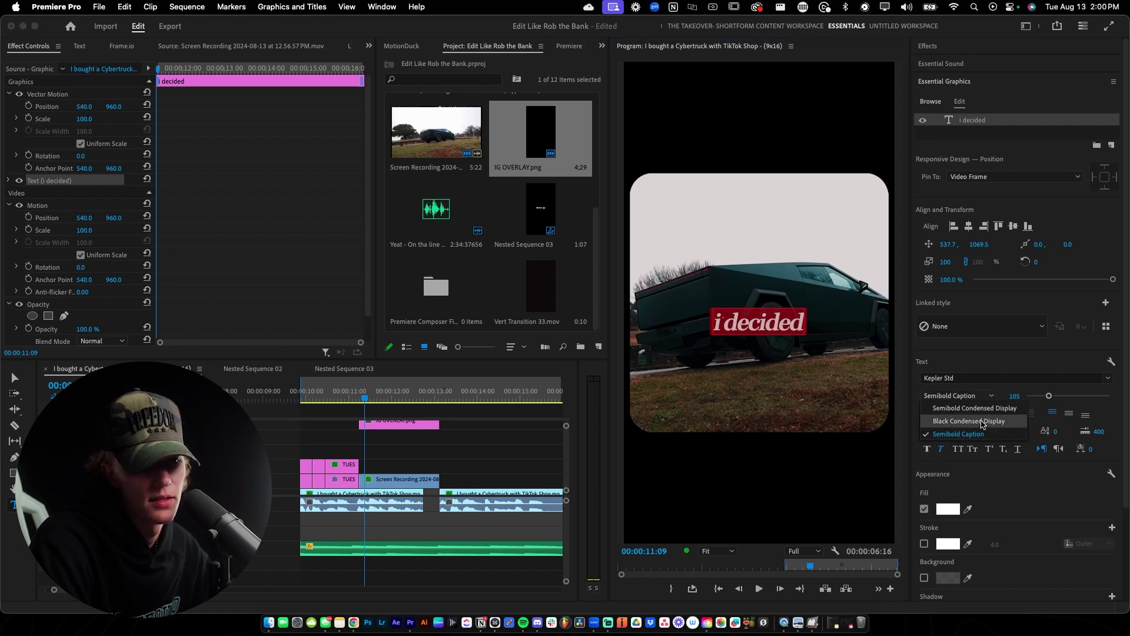
left_click(973, 410)
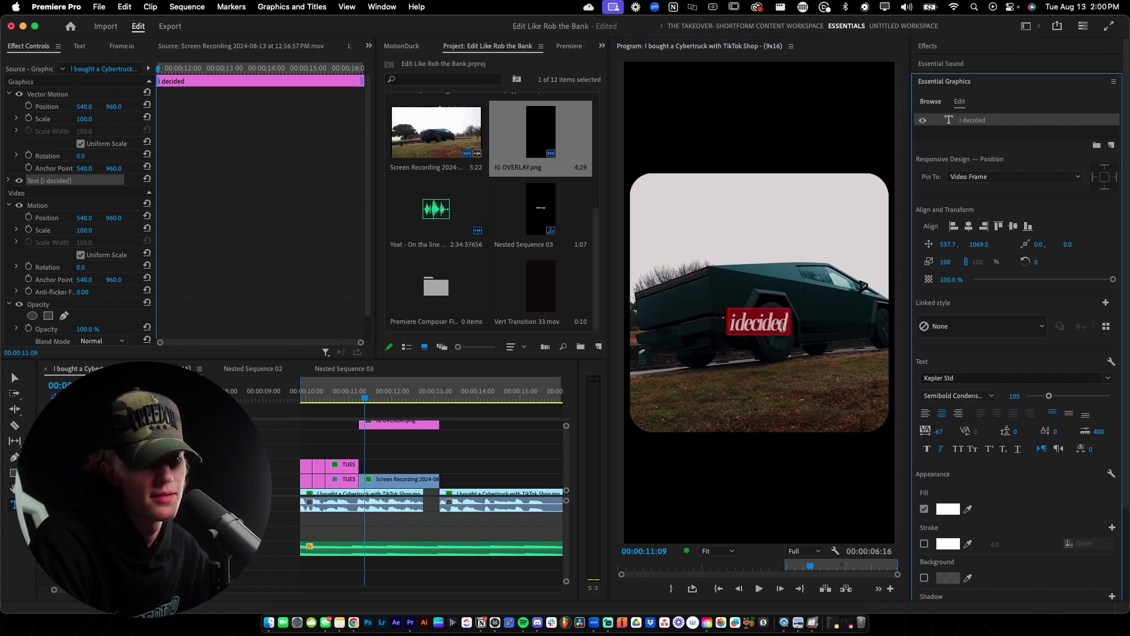
left_click(782, 327)
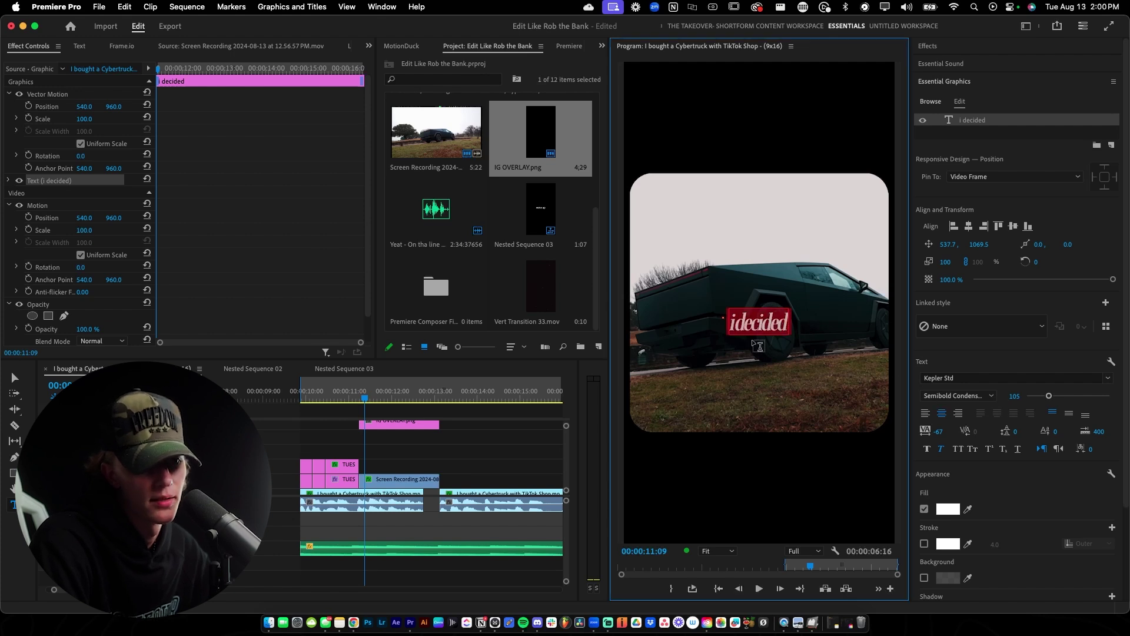
left_click(736, 323)
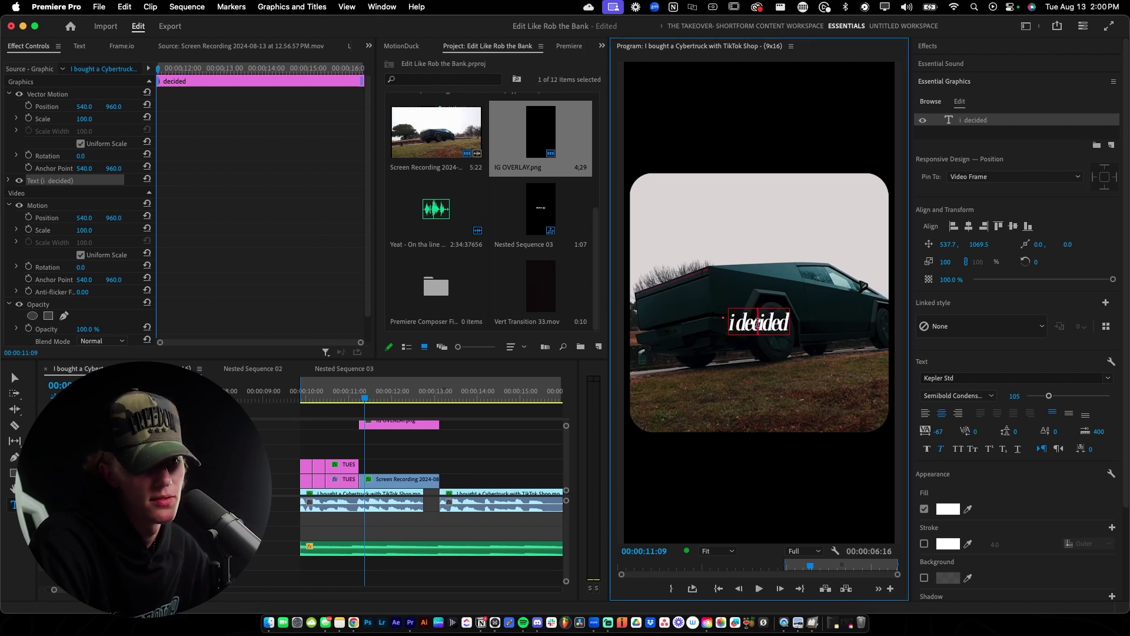
- Place the "i decided" clip on the track directly above the Cybertruck shot and cut off its excess past the shot's end
scroll(401, 454, "up", 2)
left_click_drag(405, 426, 402, 471)
key("c")
left_click(441, 457)
key("v")
left_click(449, 458)
key("Delete")
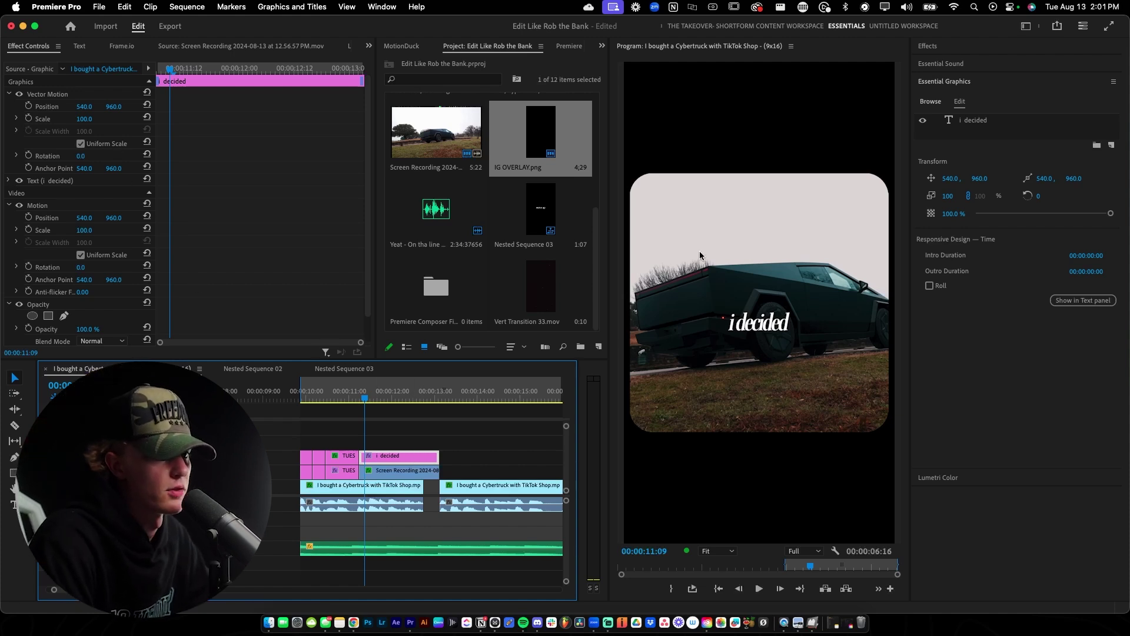
- Duplicate the "i decided" clip onto the track above and change the copy's text to "to buy"
left_click_drag(392, 459, 393, 446)
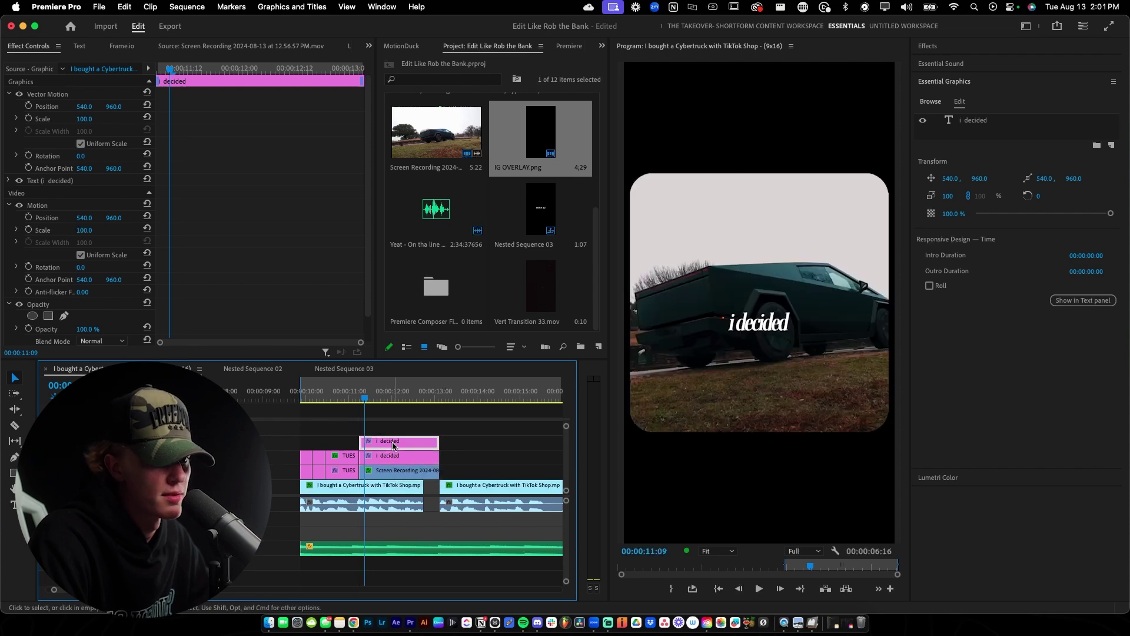
double_click(750, 323)
type("to buy")
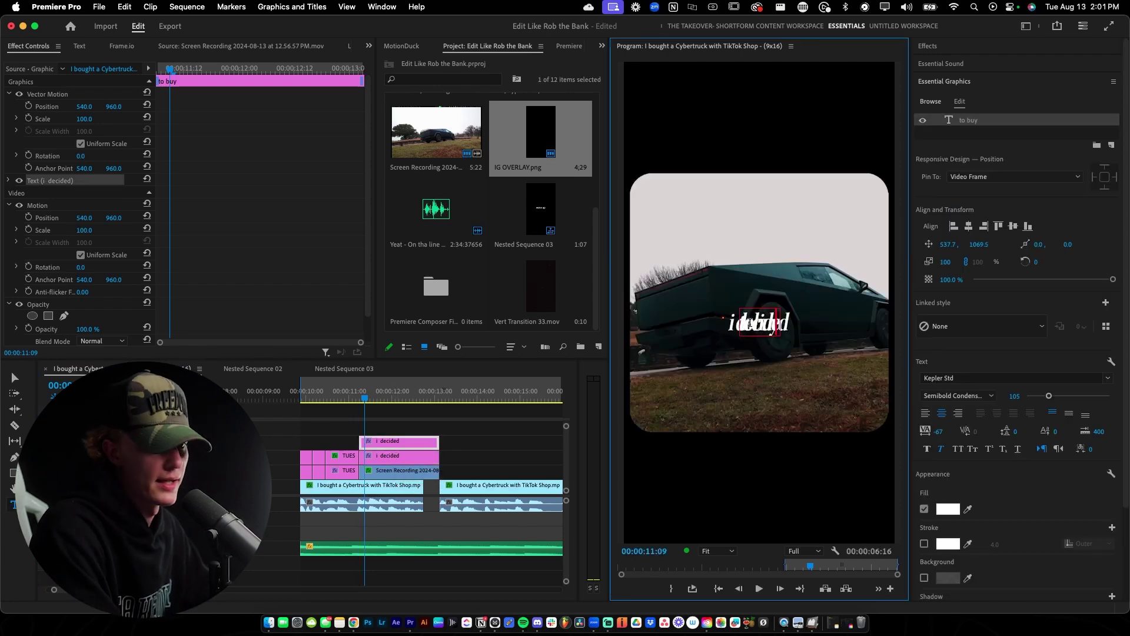
- Reword the lower-track caption as "decided" and raise it to Y 964.5, and reword the upper copy as "im buying a"
left_click(356, 396)
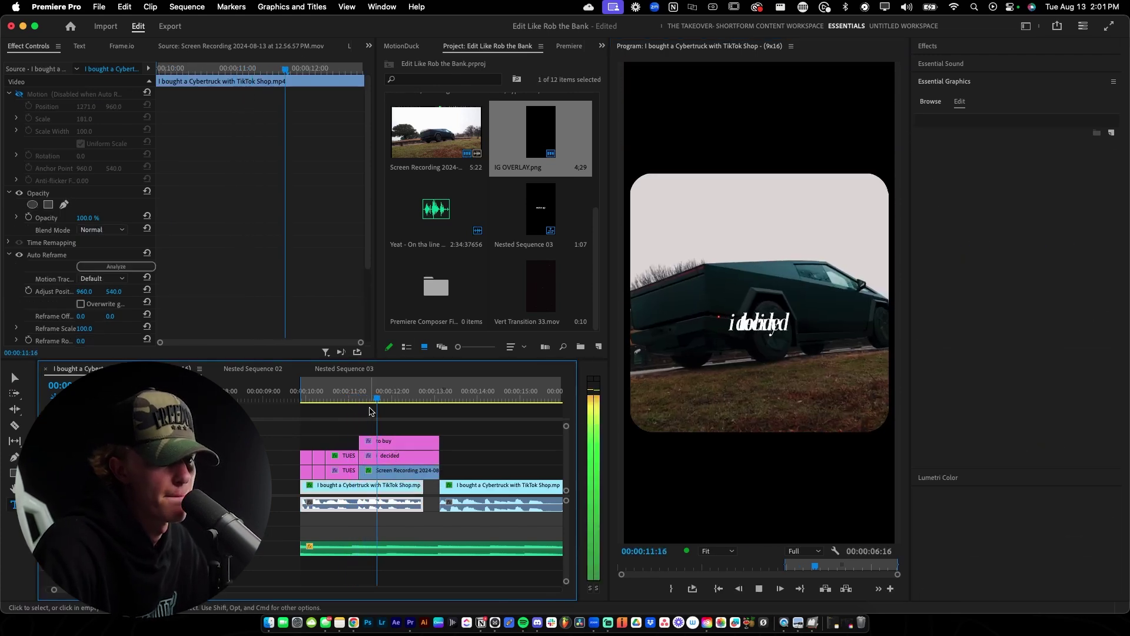
key("space")
left_click(396, 457)
double_click(759, 323)
type("and decided")
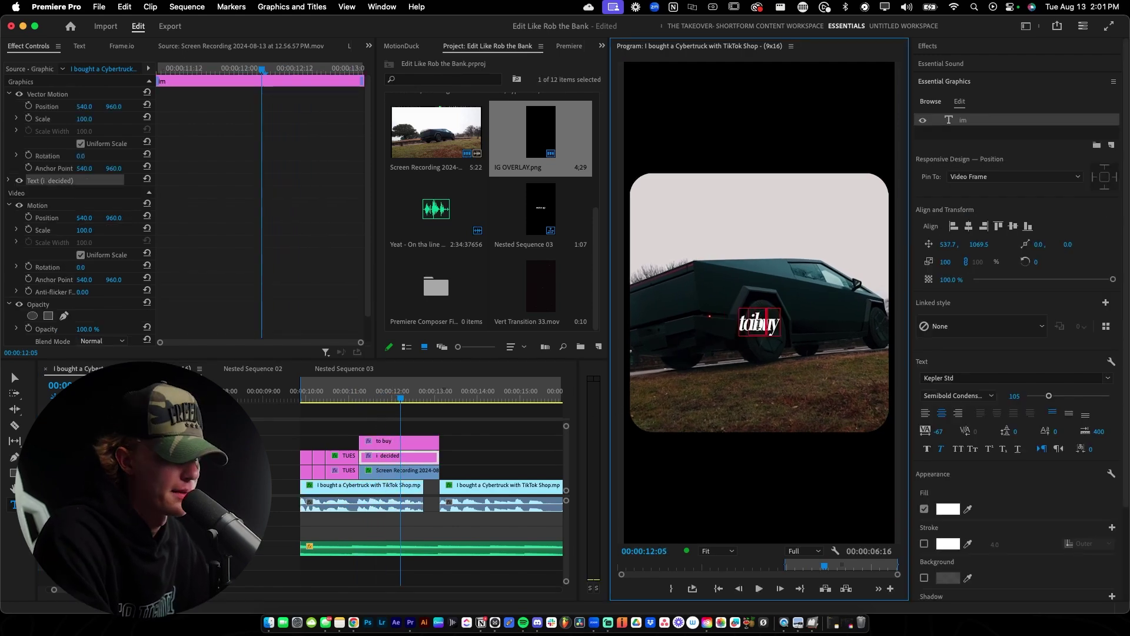
double_click(771, 340)
type("im bu")
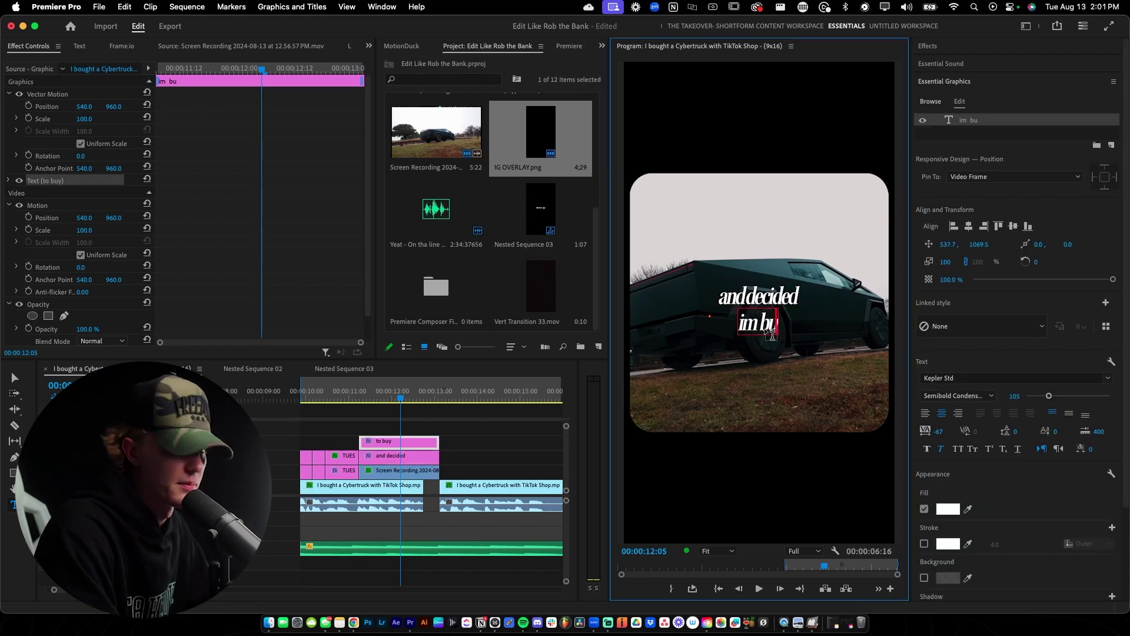
type("ying  a")
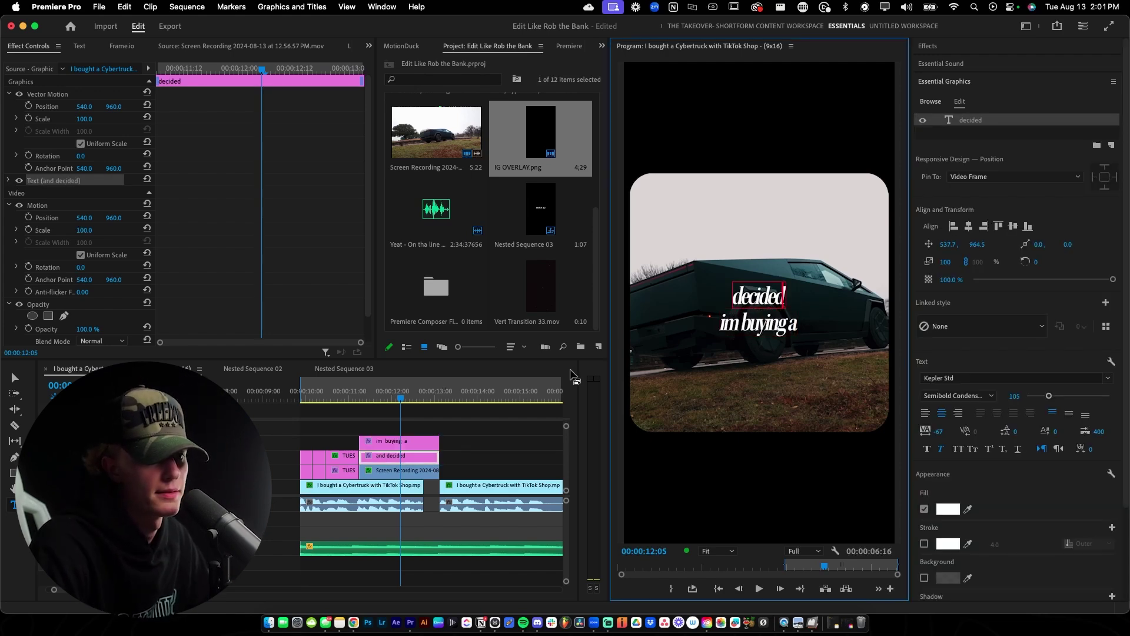
- Position the "im buying a" caption at 812, 1023 and the "decided" caption at 230, 865
left_click(488, 433)
left_click(398, 459)
left_click_drag(84, 107, 245, 106)
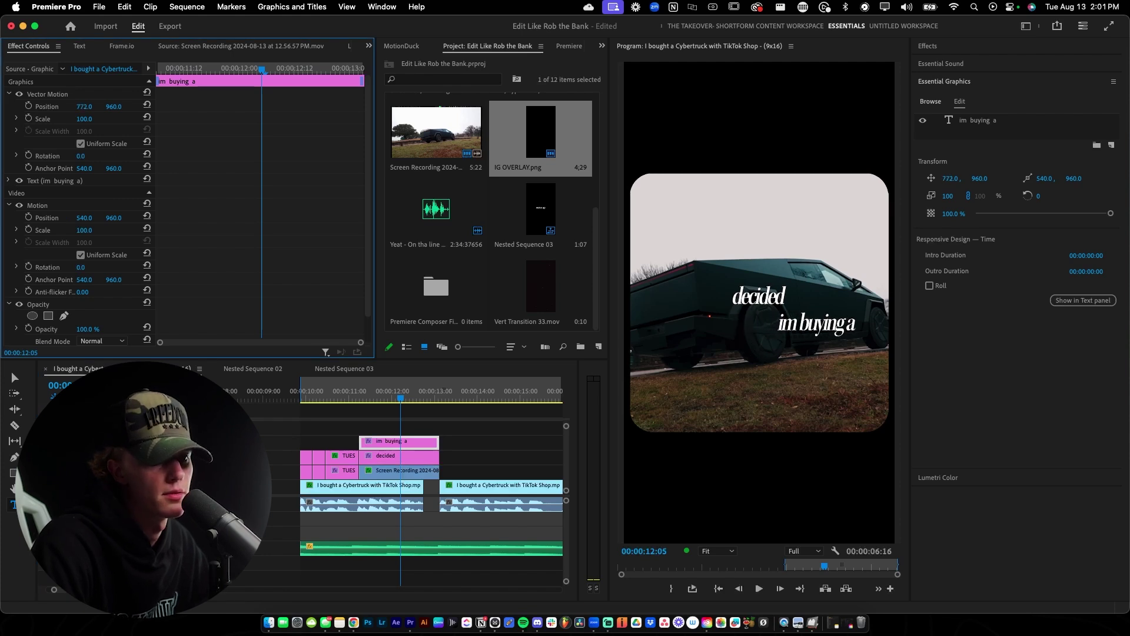
left_click_drag(113, 107, 150, 107)
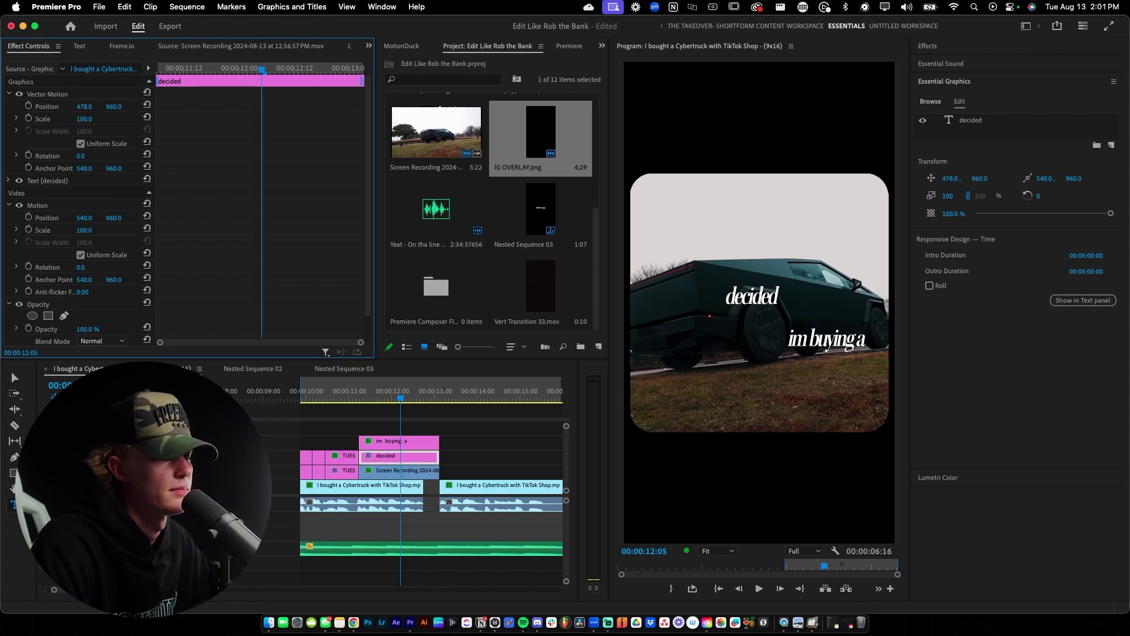
left_click_drag(753, 295, 681, 277)
- Add a "CYBERTRUCK" text layer to the "im buying a" graphic, between the two captions in the frame
left_click(411, 445)
scroll(411, 447, "up", 1)
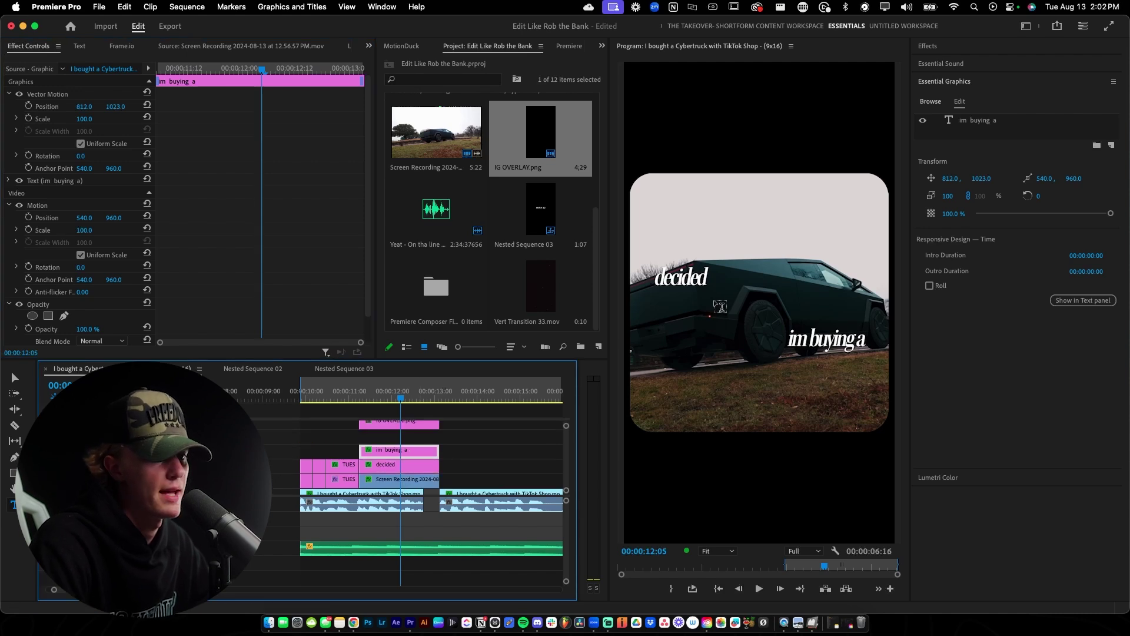
left_click(716, 297)
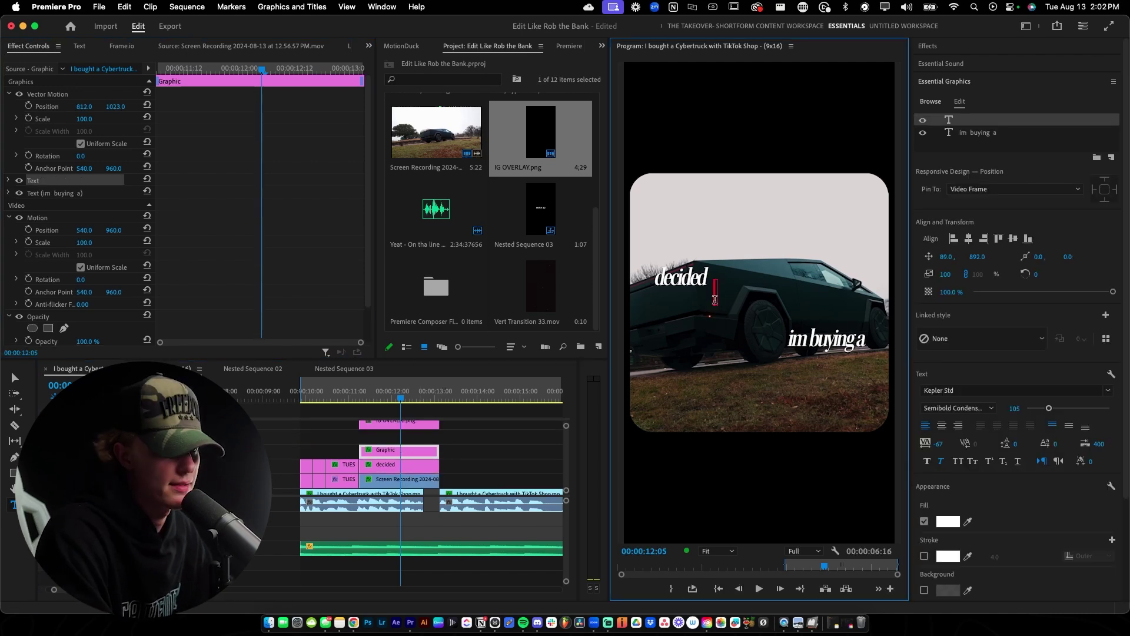
type("CYBERTRUCK")
key("super+a")
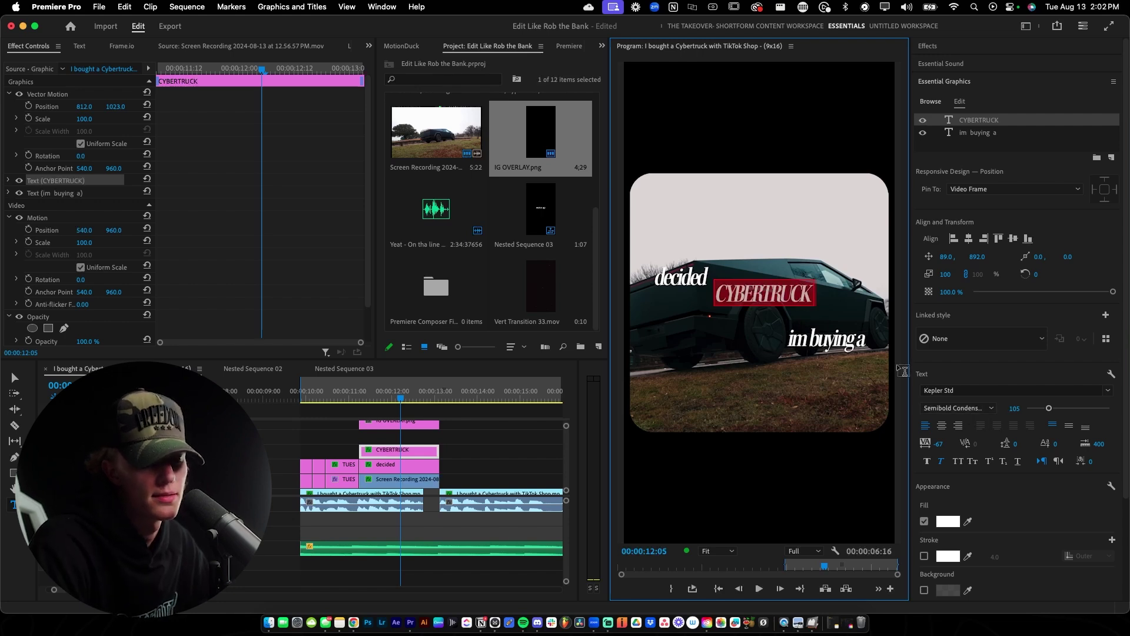
- Set the "CYBERTRUCK" text to Dharma Gothic E Heavy at size 150 with tracking 0
left_click(970, 391)
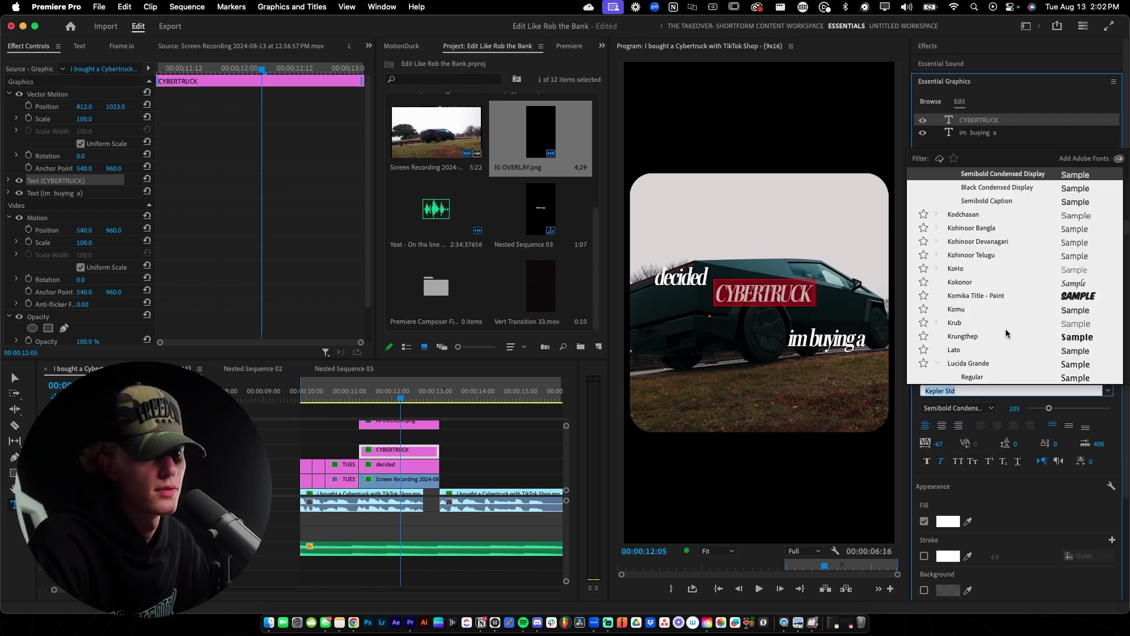
type("dh")
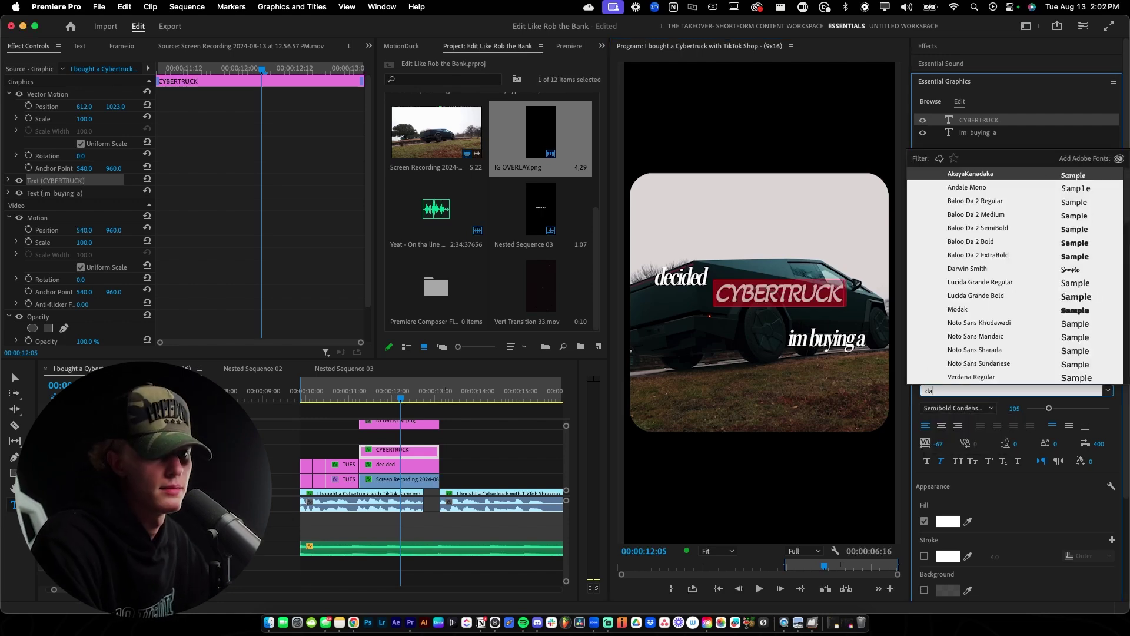
scroll(1016, 341, "down", 6)
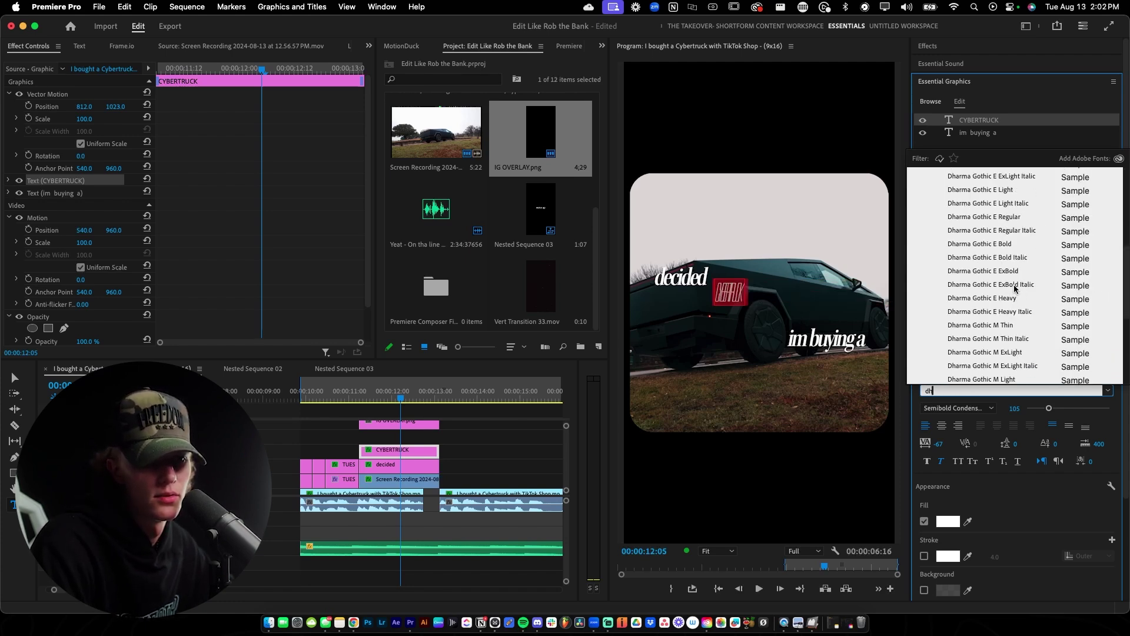
left_click(1019, 299)
mouse_move(1048, 408)
left_mouse_down()
mouse_move(1069, 408)
mouse_move(1057, 407)
left_mouse_up()
left_click(937, 444)
type("0")
key("Return")
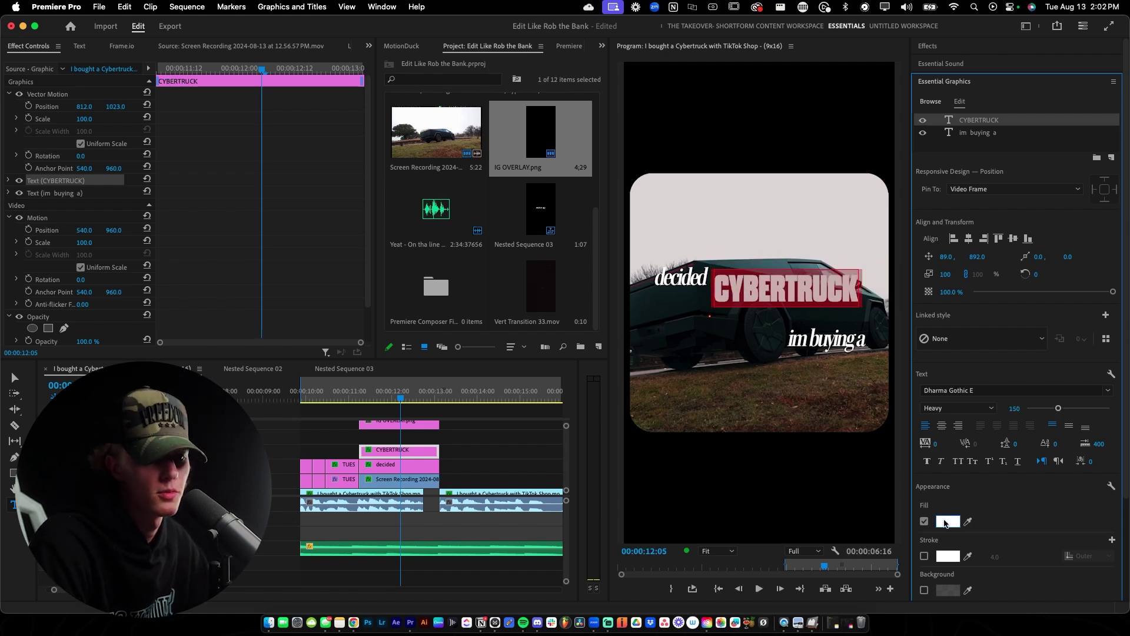
- Change the "CYBERTRUCK" fill colour to yellow FFE200
left_click(948, 521)
left_click(586, 273)
left_click_drag(563, 281, 573, 401)
left_click(684, 233)
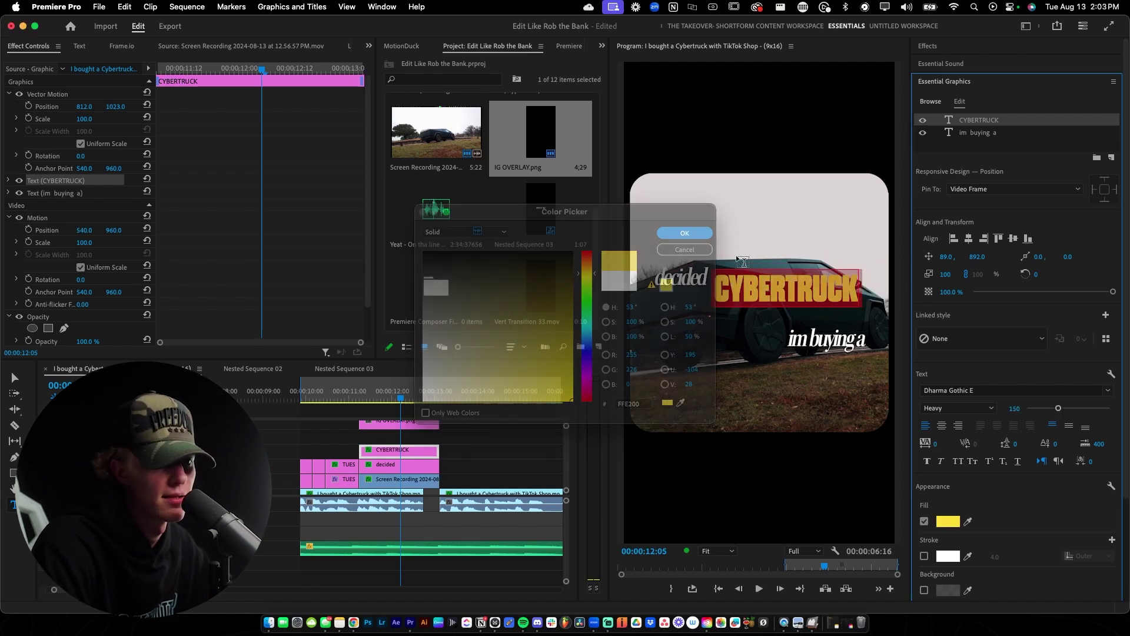
- Enlarge the "CYBERTRUCK" text to size 237 and centre it horizontally and vertically in the frame
left_click(968, 239)
left_click(1013, 238)
left_click_drag(1061, 410, 1077, 408)
left_click(1013, 238)
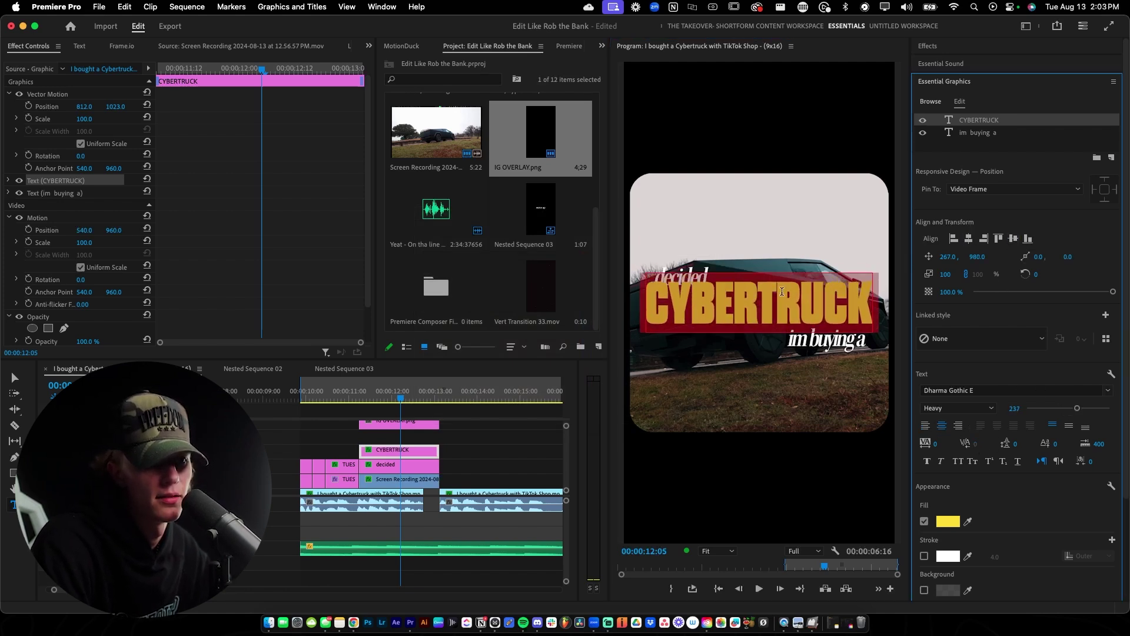
left_click(783, 293)
- Nudge the "decided" caption slightly left above CYBERTRUCK and raise the "im buying a" layer to Y 1037.5
left_click(452, 470)
left_click(430, 465)
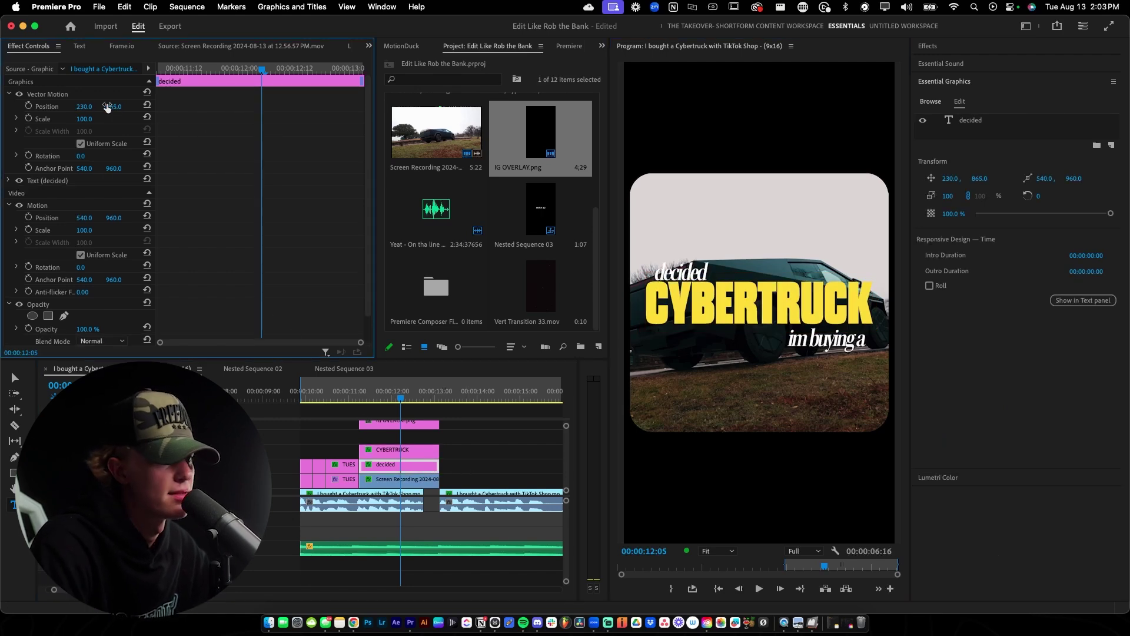
mouse_move(89, 107)
left_mouse_down()
mouse_move(76, 107)
mouse_move(81, 119)
mouse_move(72, 107)
left_mouse_up()
scroll(390, 458, "up", 2)
left_click(827, 340)
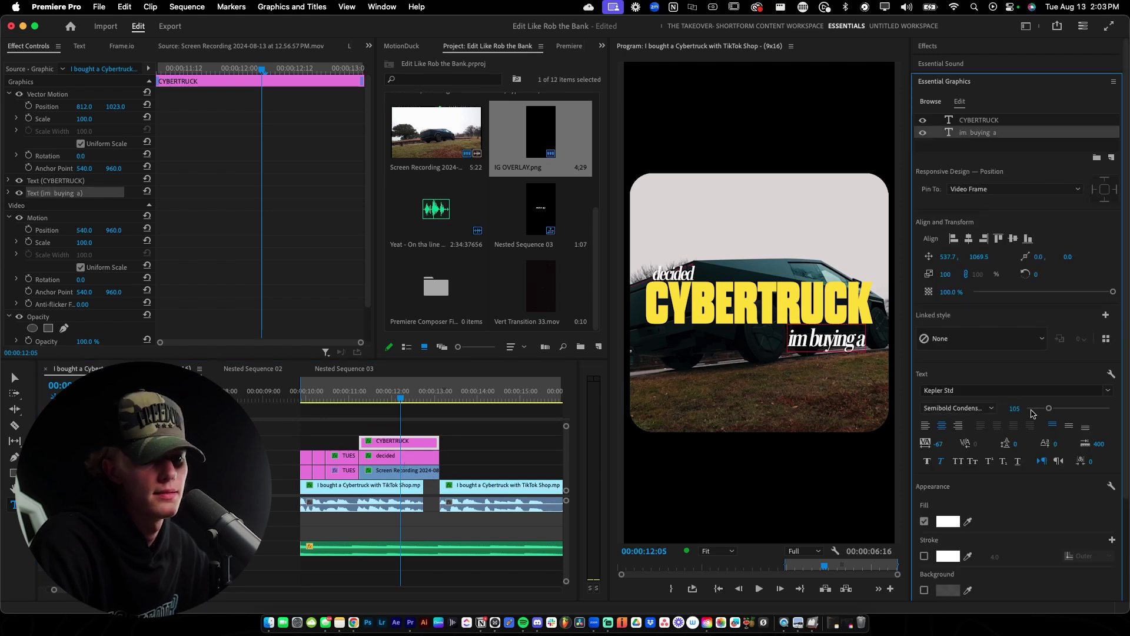
left_click_drag(982, 267, 964, 266)
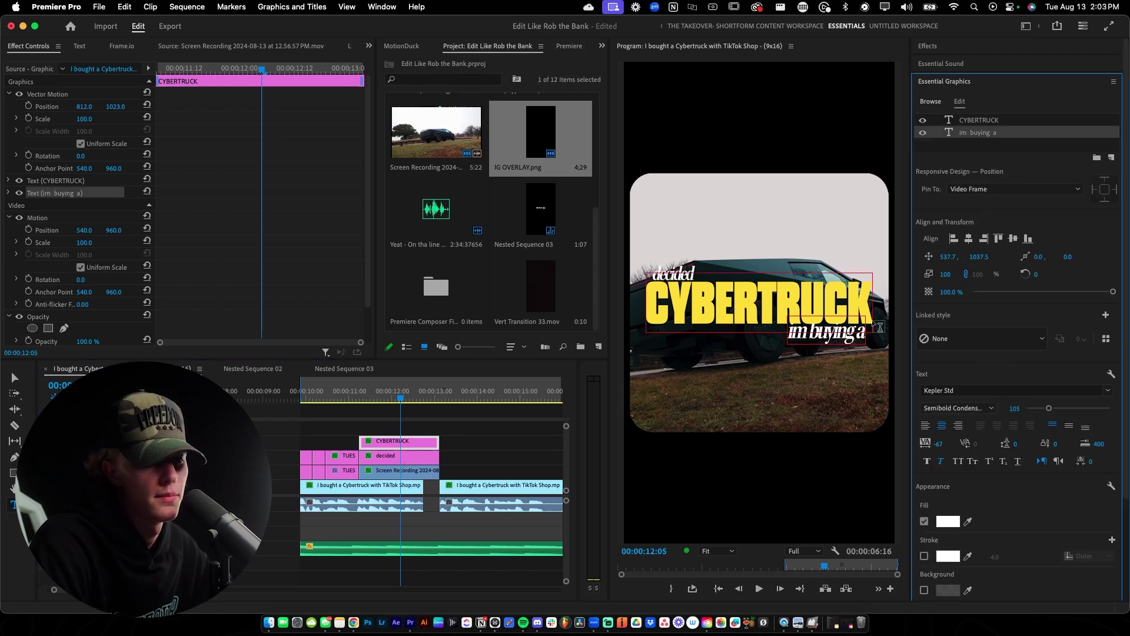
left_click(353, 426)
- Trim the start of the "im buying a" graphic clip to just after 00:00:12:00, so it enters after "decided"
scroll(389, 458, "up", 2)
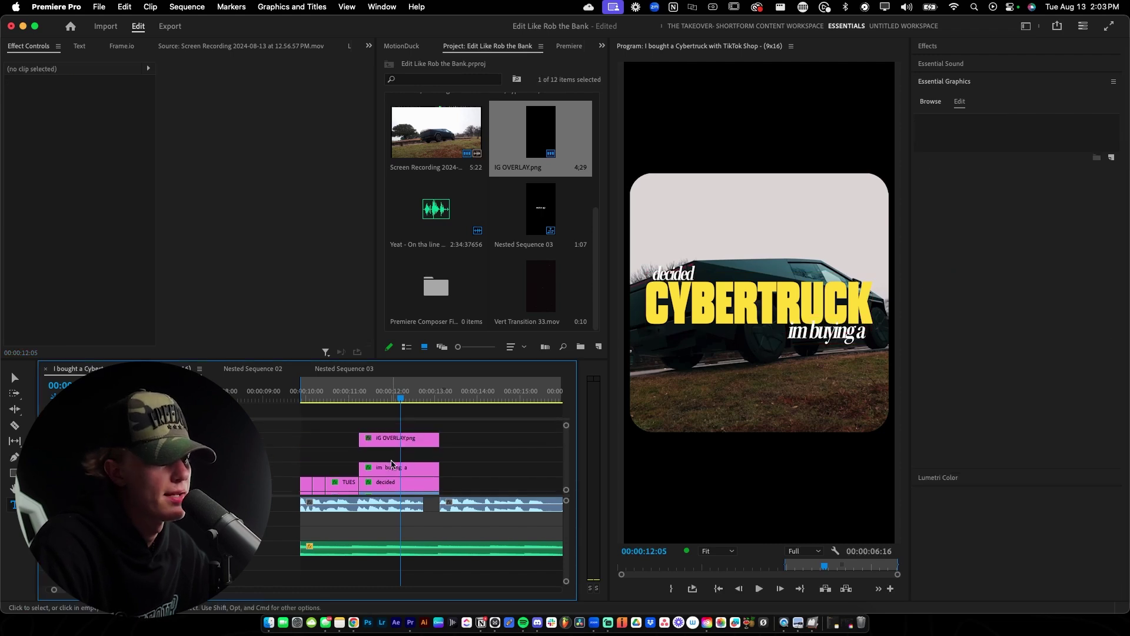
scroll(405, 471, "down", 2)
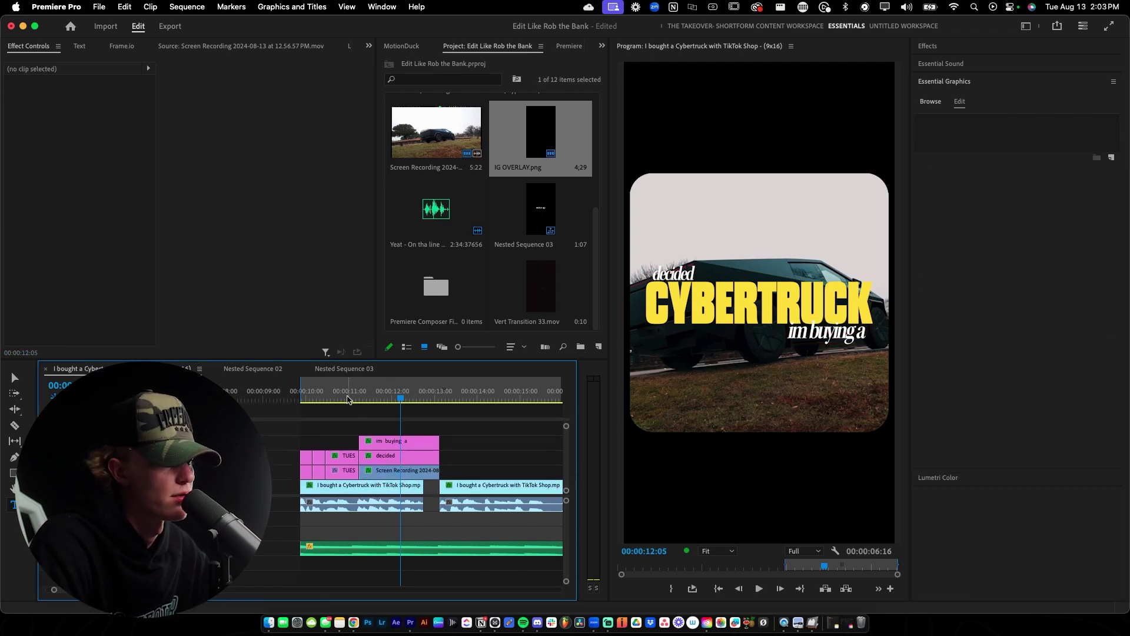
left_click(347, 399)
key("space")
key("space")
key("v")
scroll(377, 455, "up", 3)
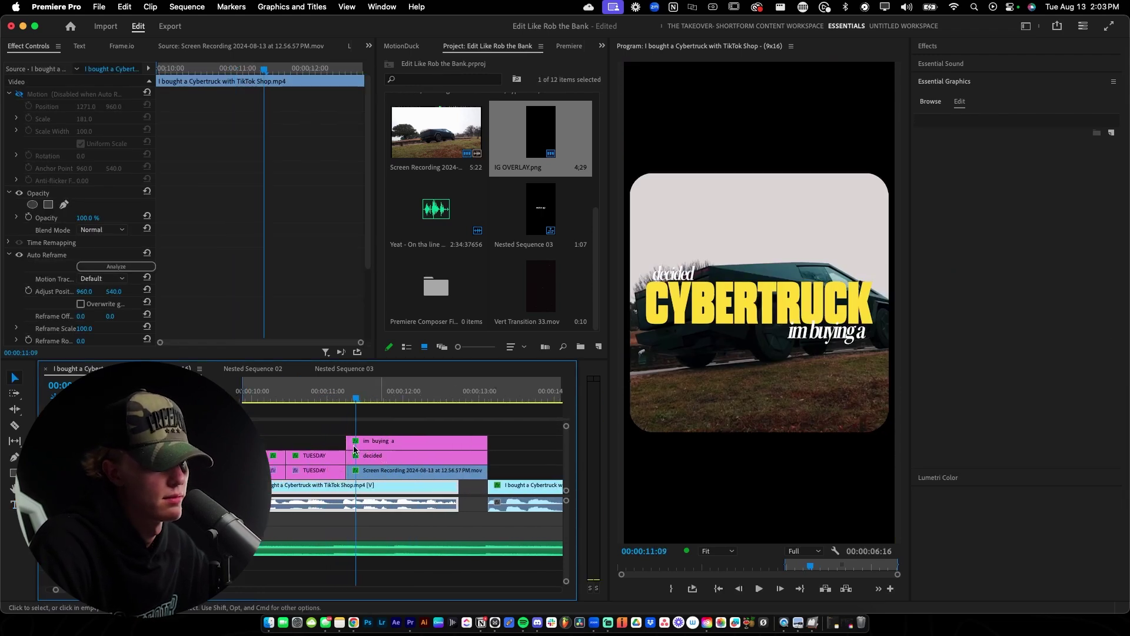
left_click_drag(347, 443, 419, 445)
- Play the captions against the voice-over and extend the start of the "im buying a" graphic back to 00:00:11:21
key("space")
key("space")
left_click(338, 398)
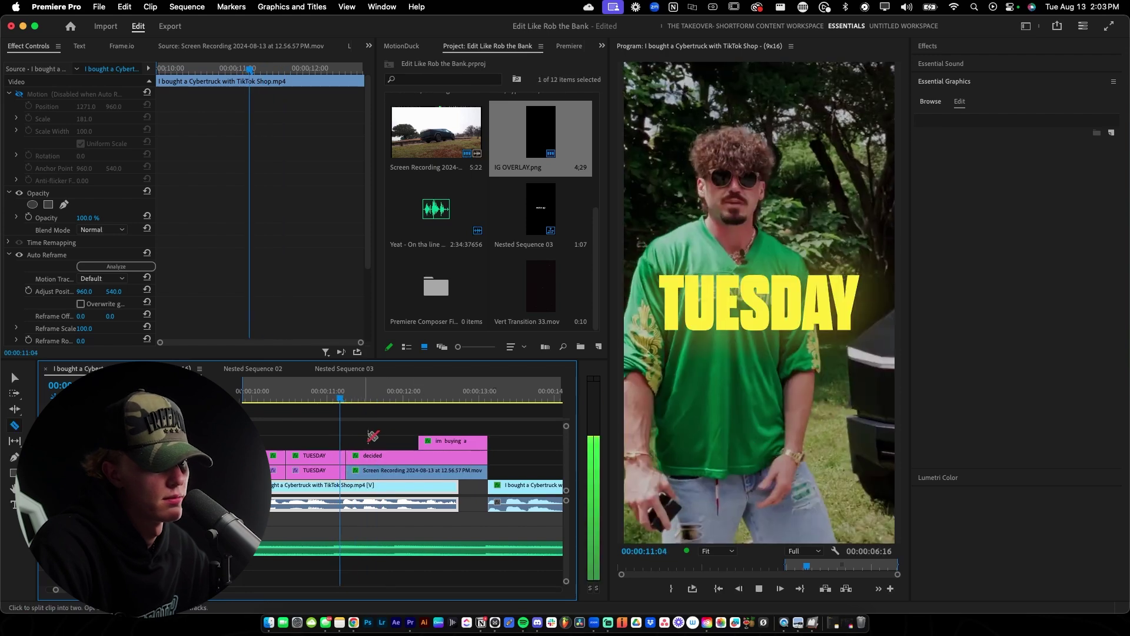
left_click_drag(421, 442, 393, 442)
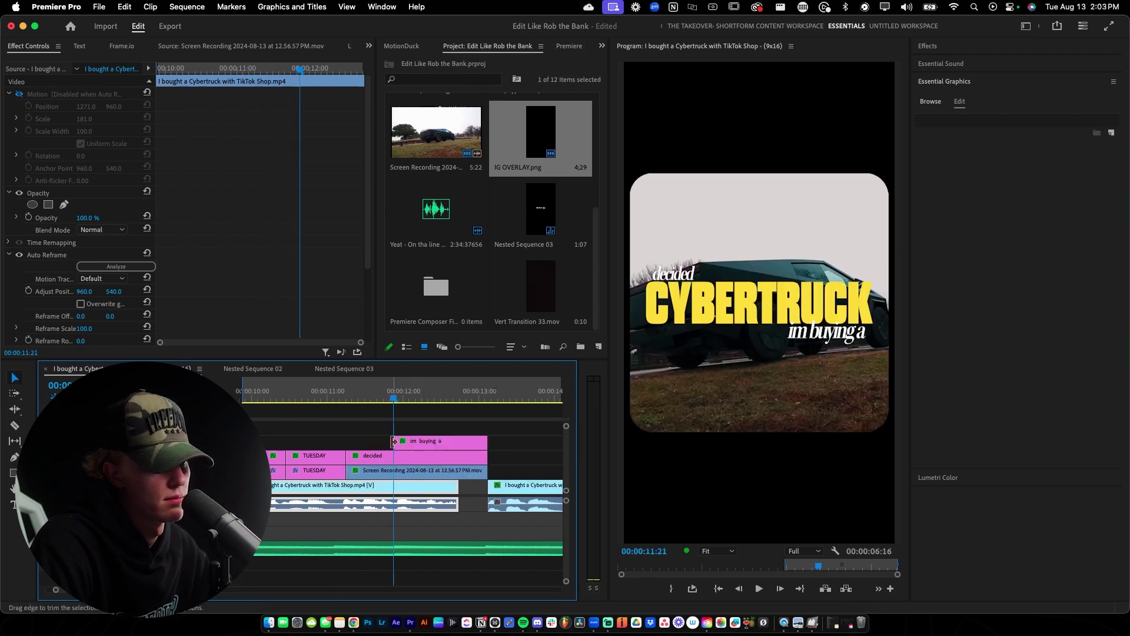
- Remove the CYBERTRUCK text from the "im buying a" graphic clip so it holds only its own caption
left_click(750, 336)
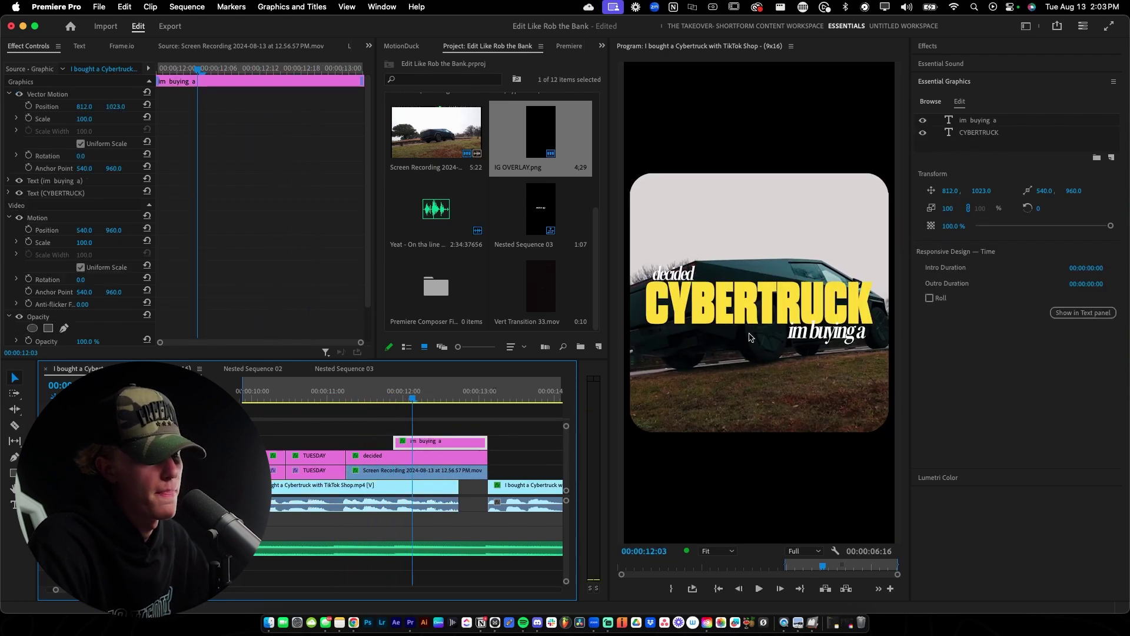
double_click(787, 302)
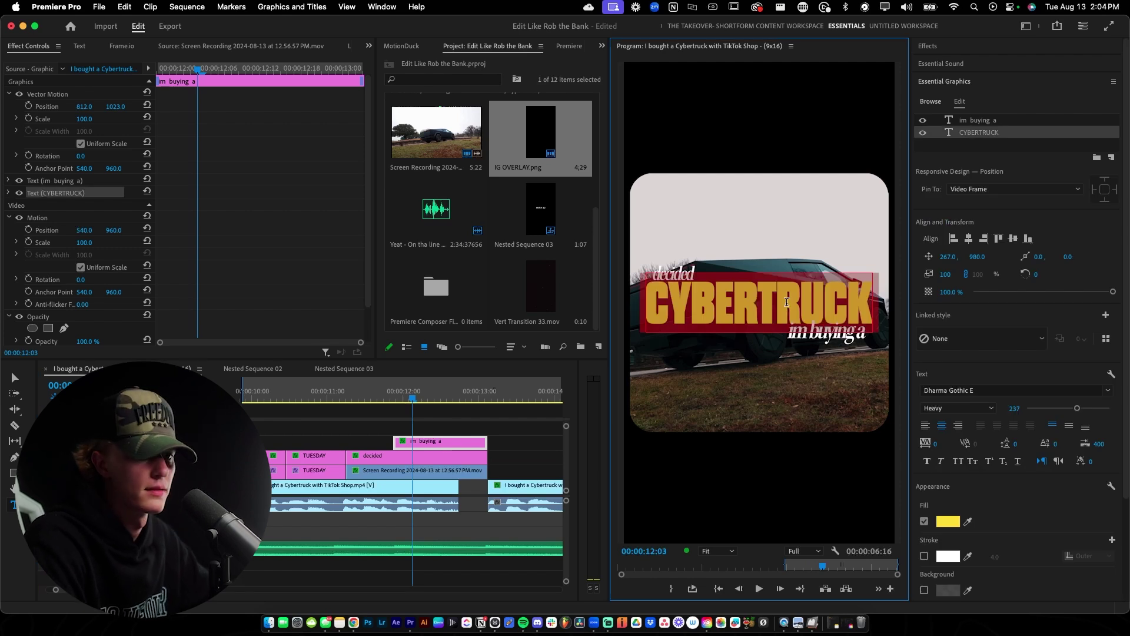
key("BackSpace")
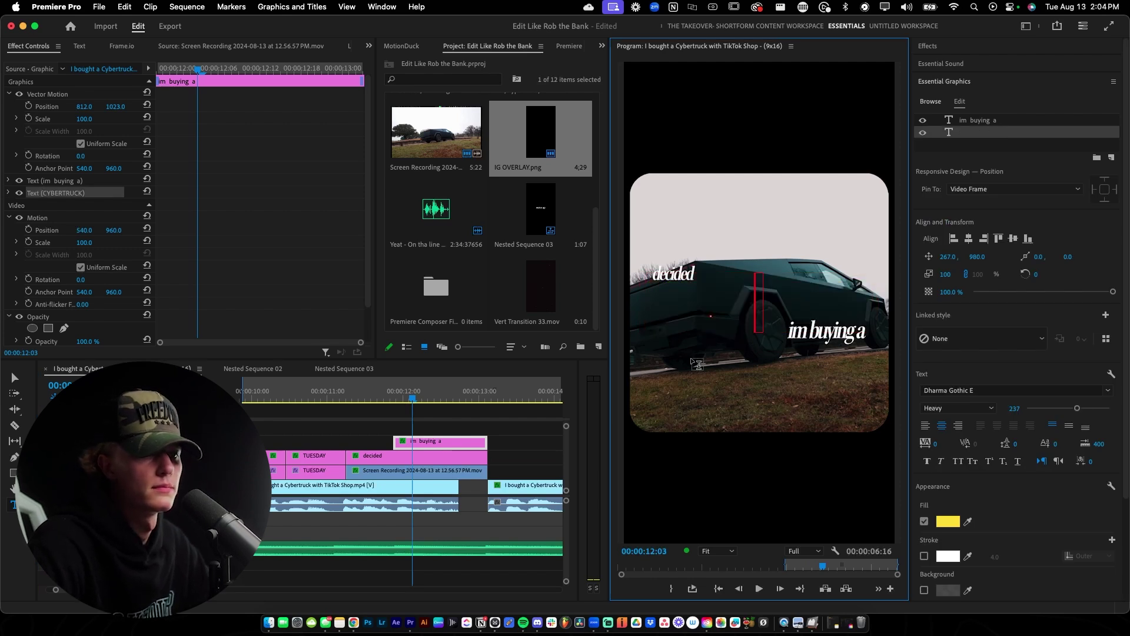
- Place a separate yellow CYBERTRUCK graphic above the other captions at 00:00:12:06 and cut its end flush with theirs
left_click(382, 399)
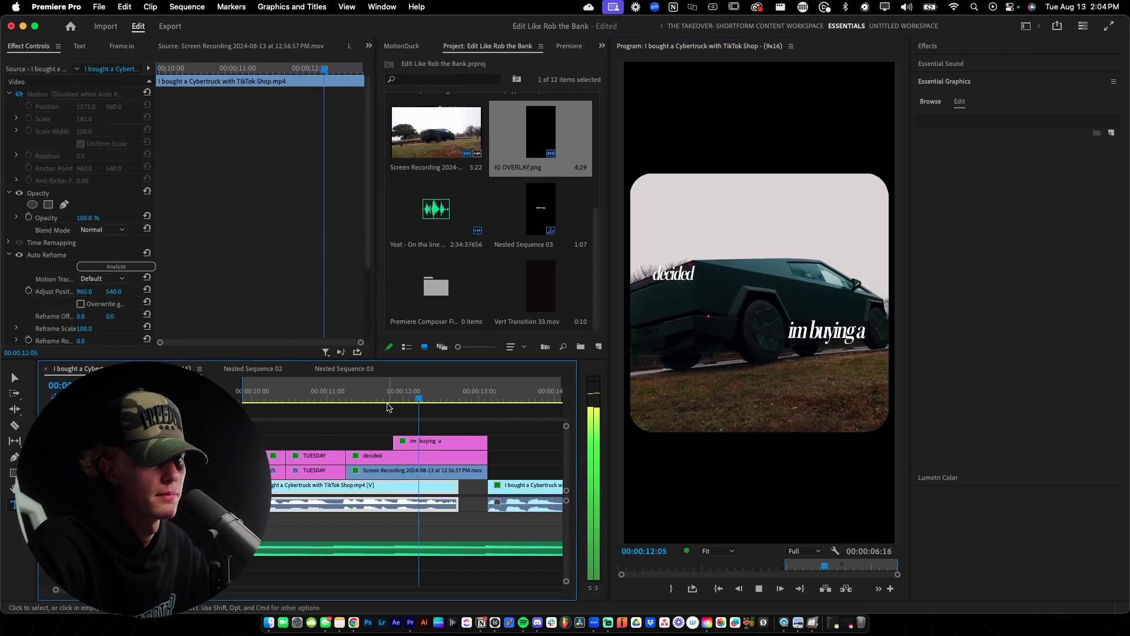
key("space")
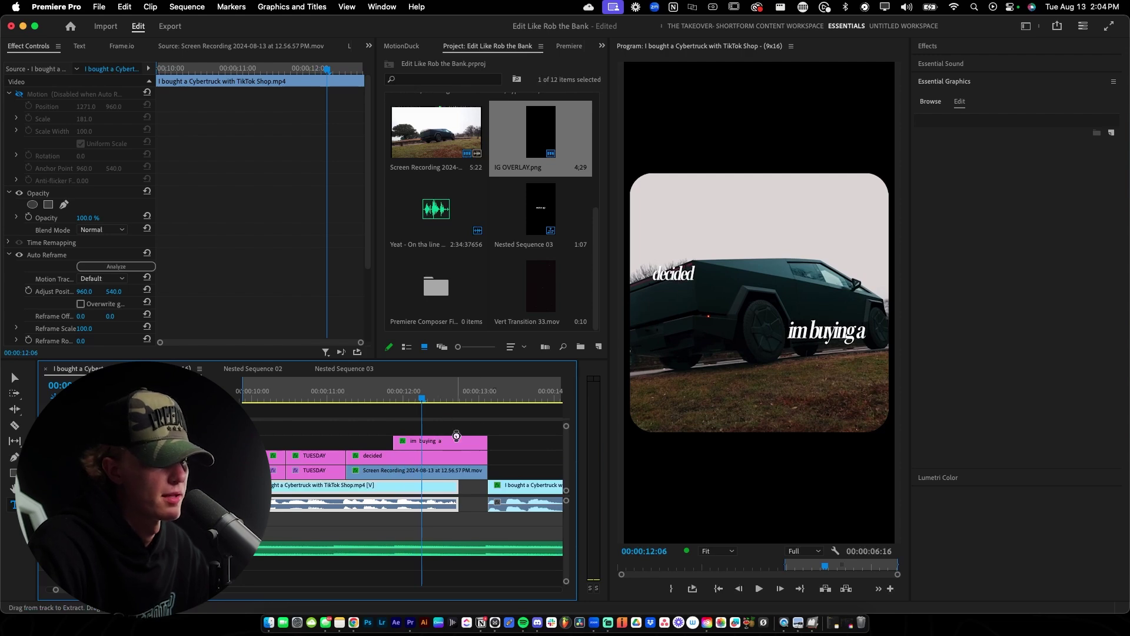
key("super+v")
scroll(402, 440, "up", 3)
left_click(447, 445)
left_click_drag(443, 464, 431, 474)
key("c")
left_click(488, 473)
key("v")
left_click(516, 473)
key("Delete")
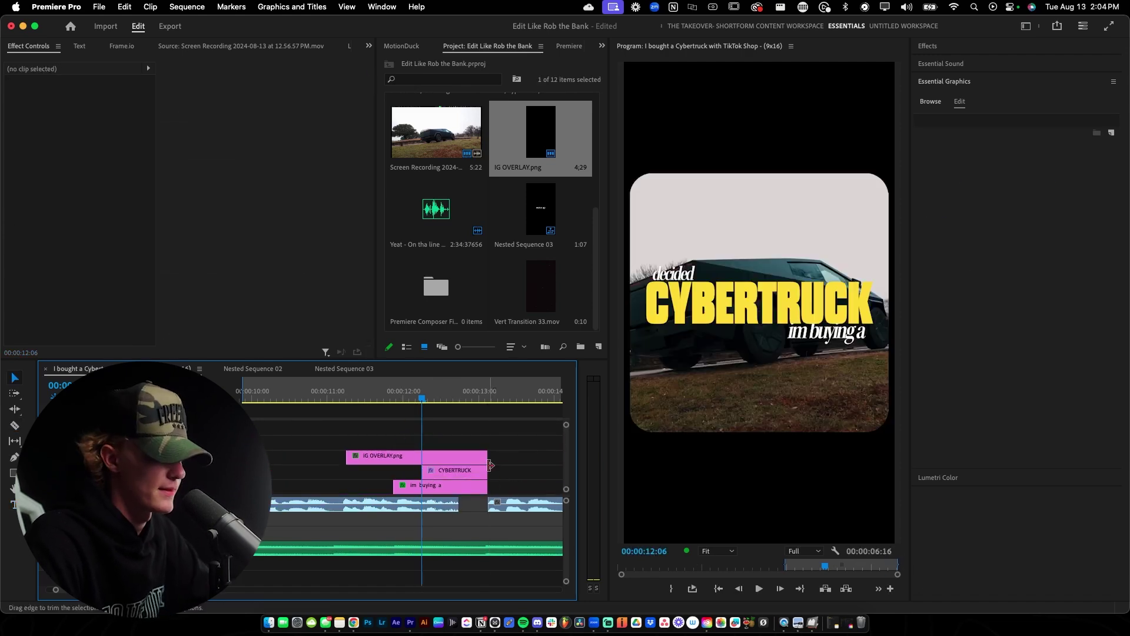
- Reframe the Cybertruck B-roll clip to position Y 754 and scale 151, checking the caption timing in playback
scroll(489, 464, "down", 3)
left_click(313, 394)
key("space")
scroll(446, 439, "down", 3)
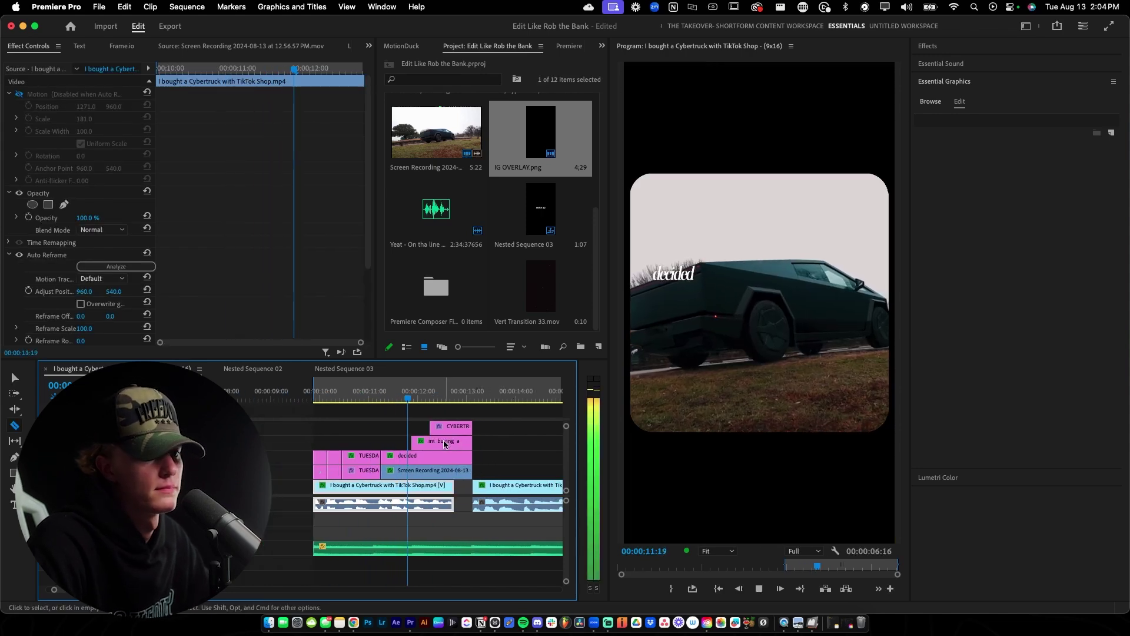
key("space")
left_click(441, 476)
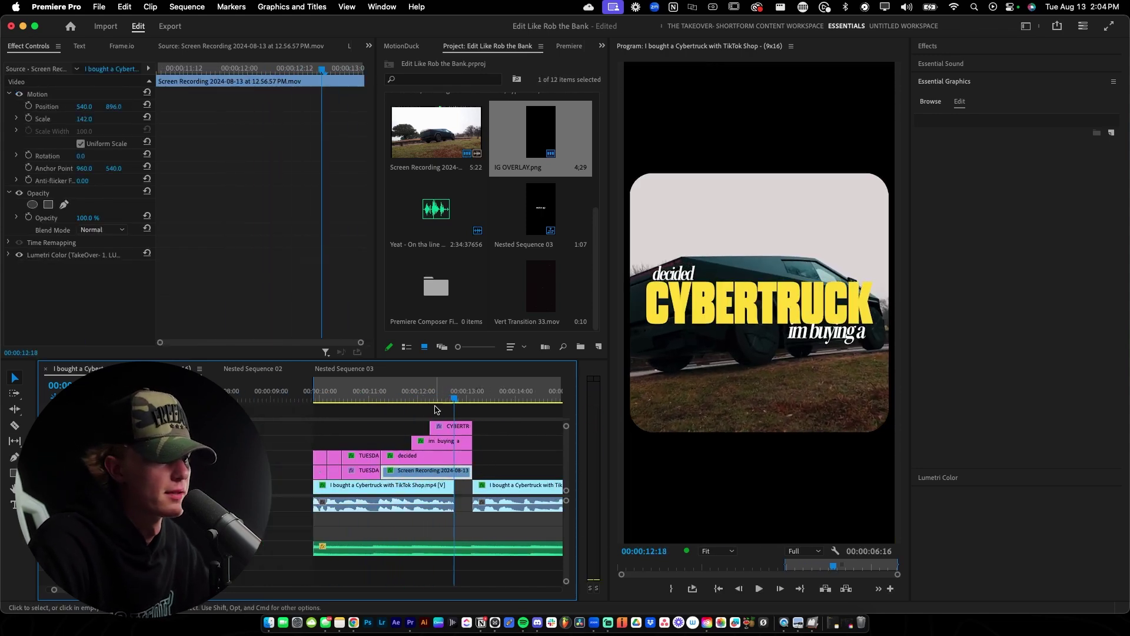
left_click(432, 396)
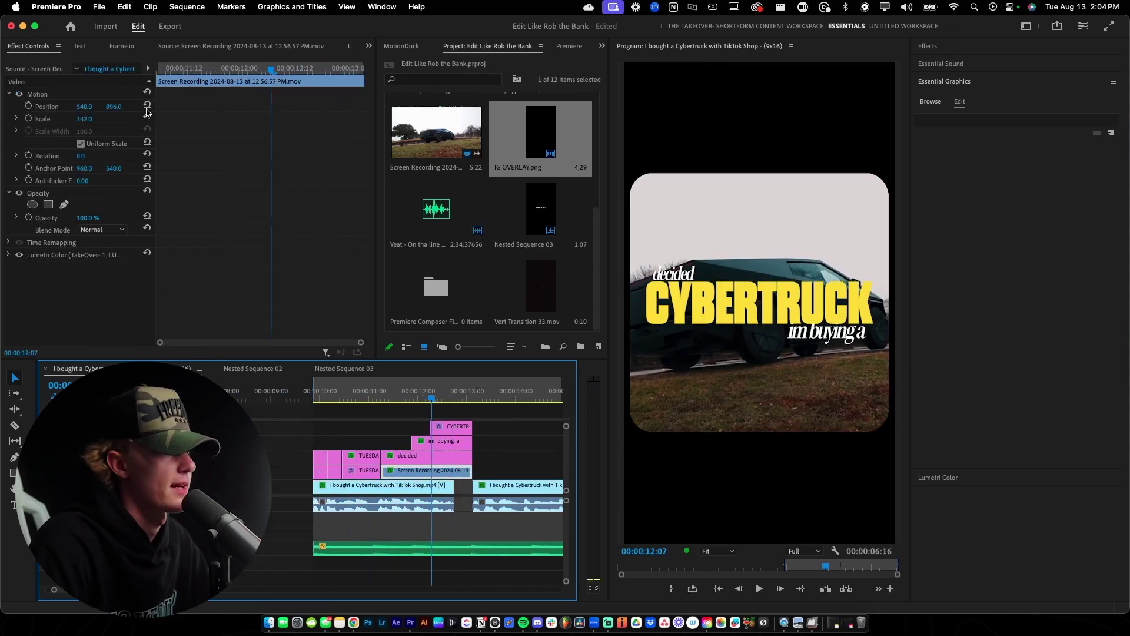
mouse_move(119, 107)
left_mouse_down()
mouse_move(56, 108)
mouse_move(93, 120)
mouse_move(97, 108)
left_mouse_up()
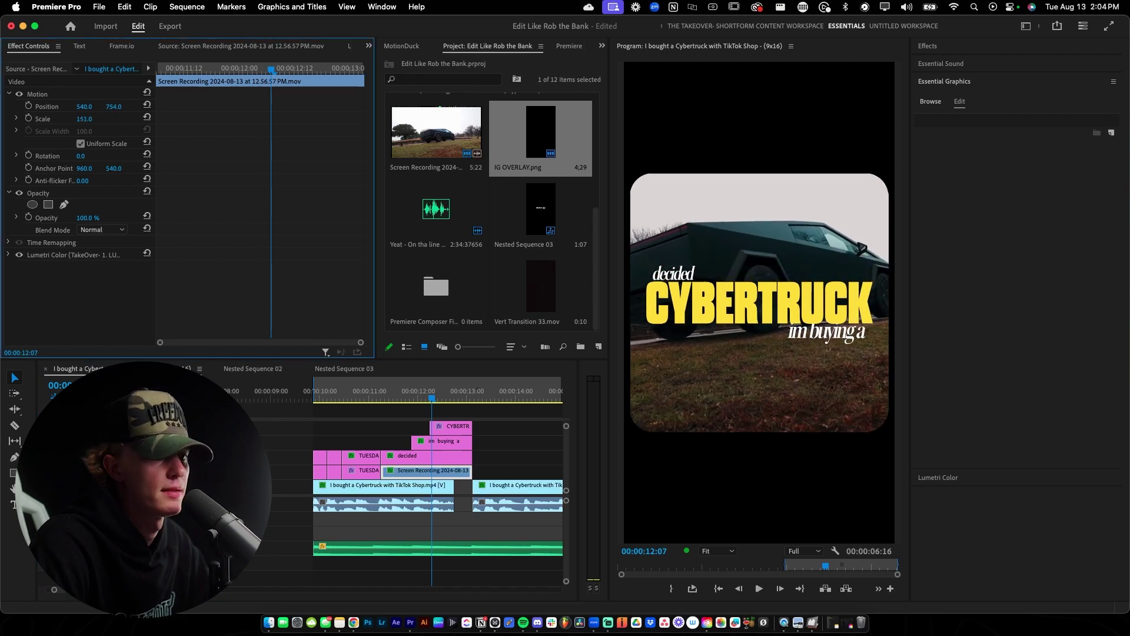
left_click(352, 397)
key("space")
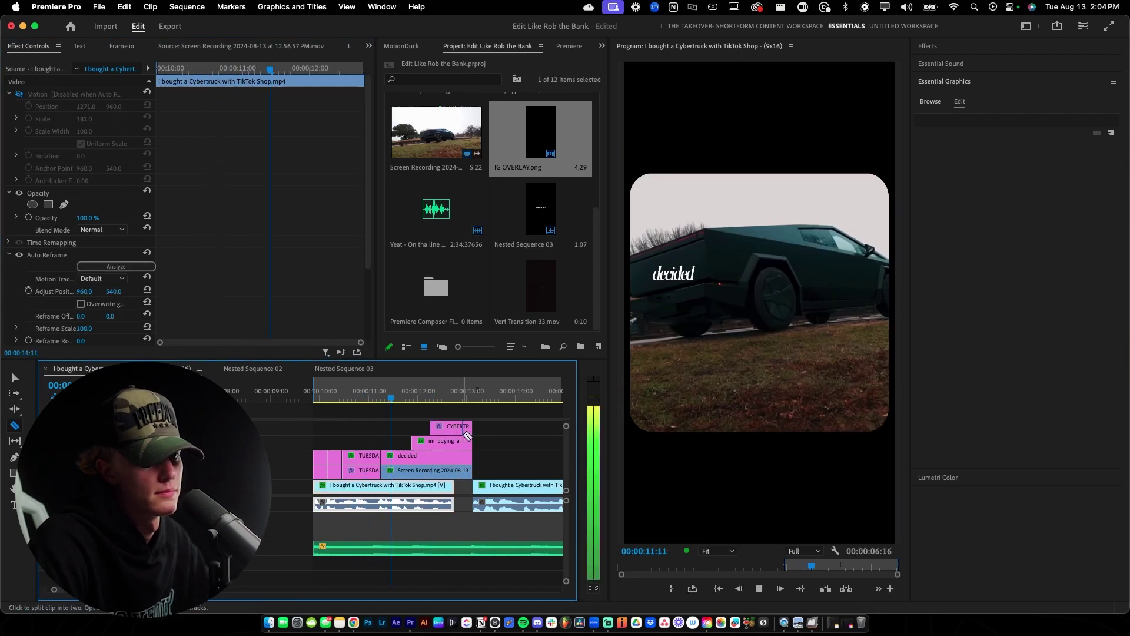
key("space")
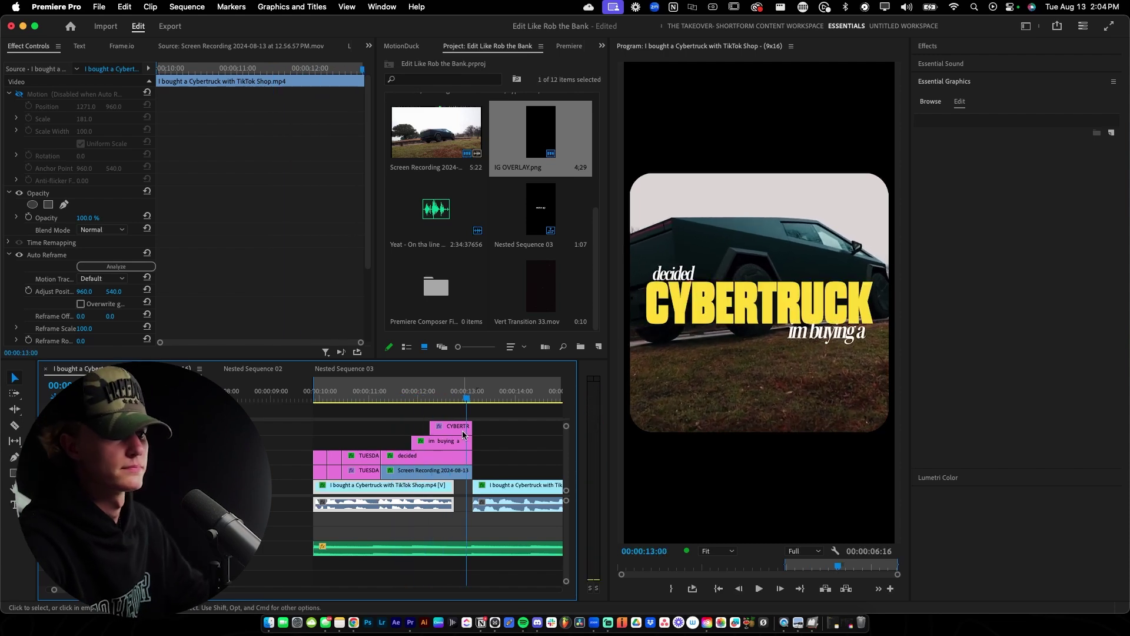
- Move the IG OVERLAY.png clip up to track V9 and enlarge the timeline area to show more video tracks
scroll(500, 446, "up", 3)
left_click(421, 443)
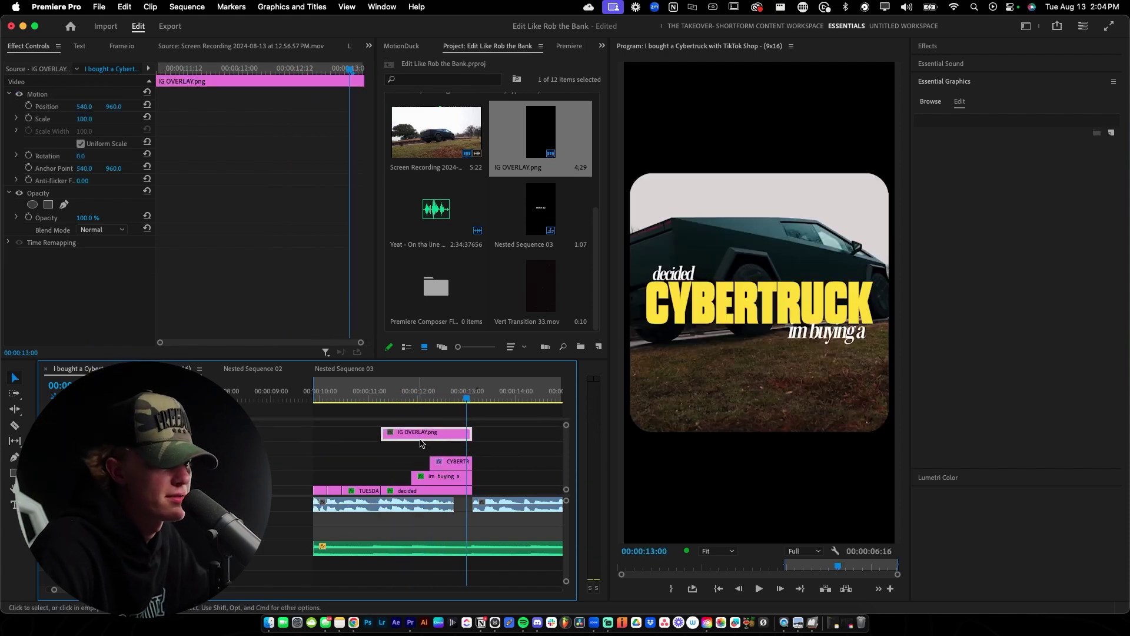
left_click_drag(431, 433, 425, 420)
scroll(437, 445, "up", 1)
scroll(437, 446, "down", 1)
key("grave")
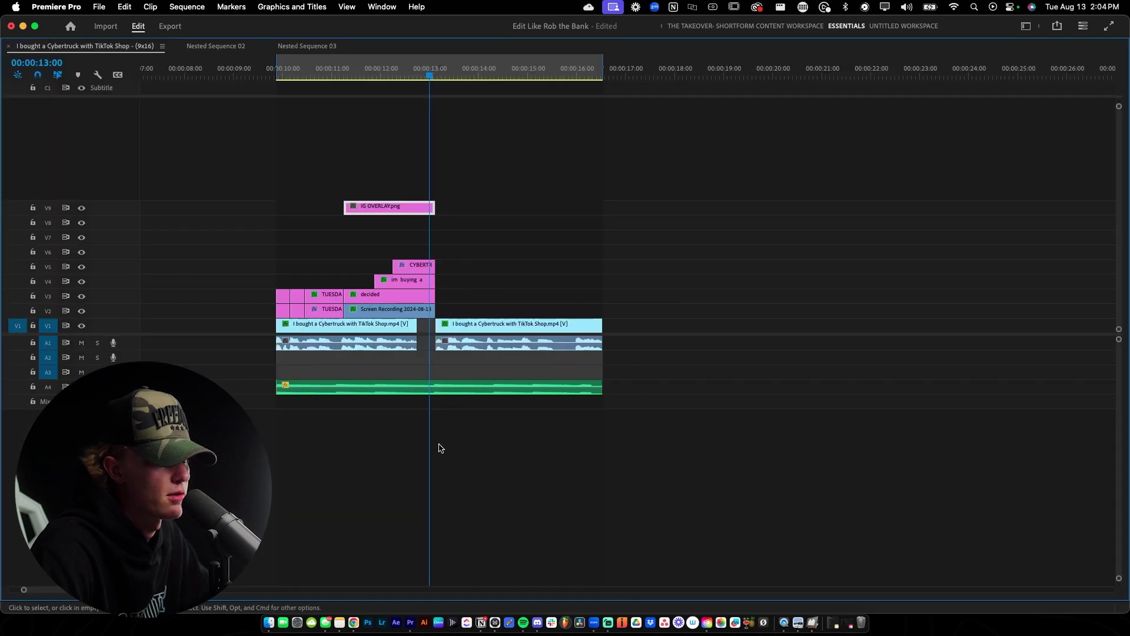
key("grave")
left_click_drag(345, 358, 346, 269)
- Duplicate the CYBERTRUCK graphic onto the track above and apply the TakeOver- Glowing Text (Add to duplicate) preset to the copy
left_click(460, 408)
left_click_drag(460, 408, 462, 391)
left_click(463, 404)
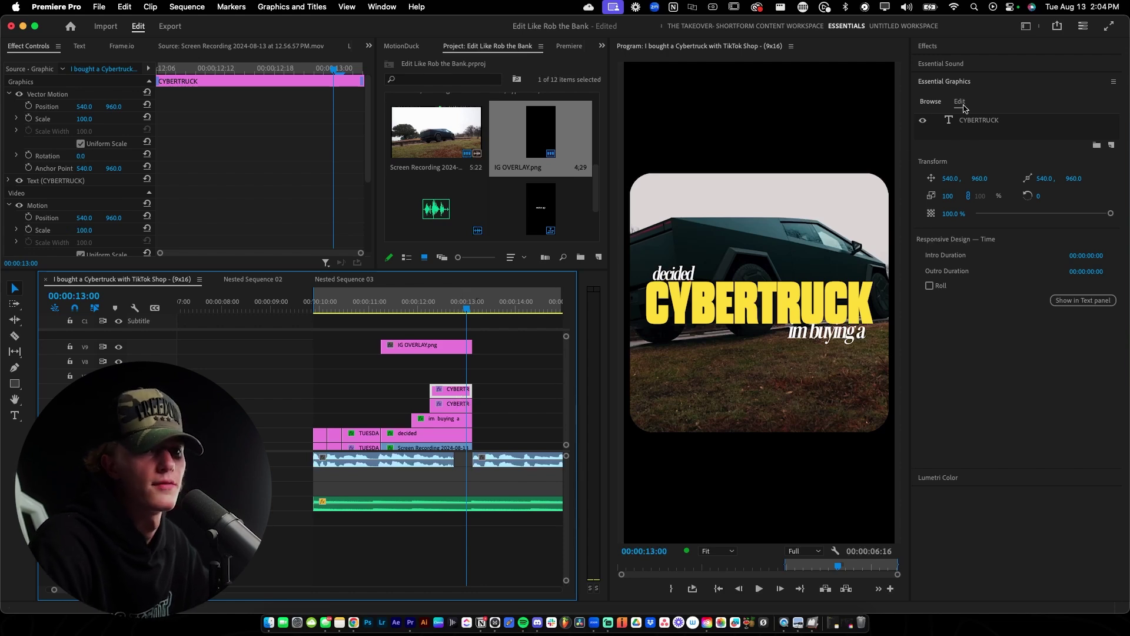
left_click(949, 50)
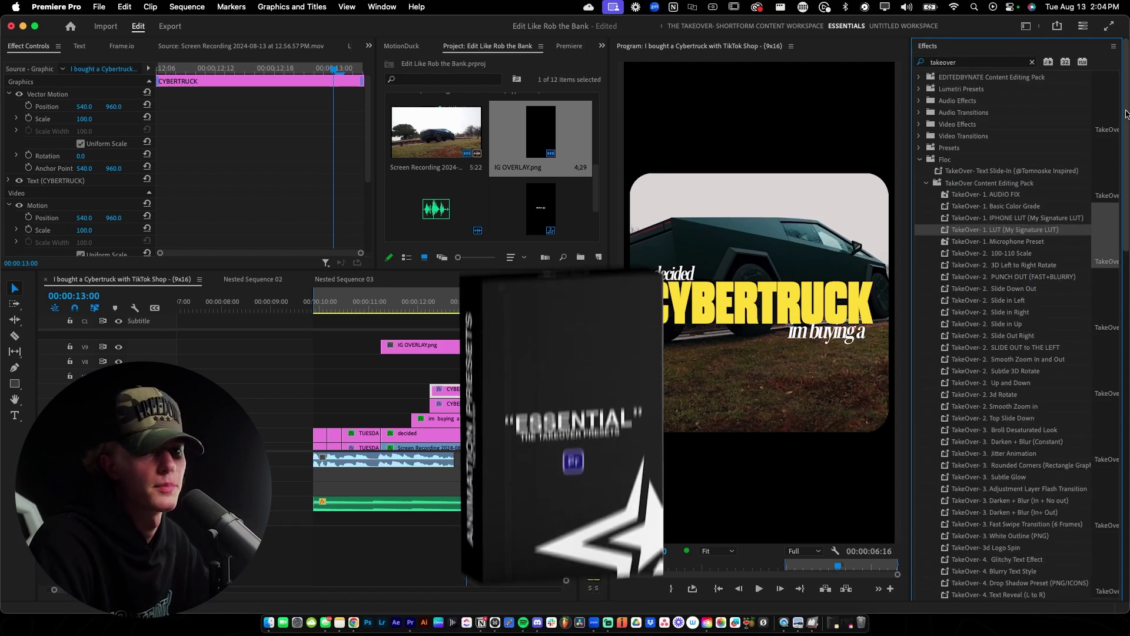
left_click_drag(1124, 152, 1124, 272)
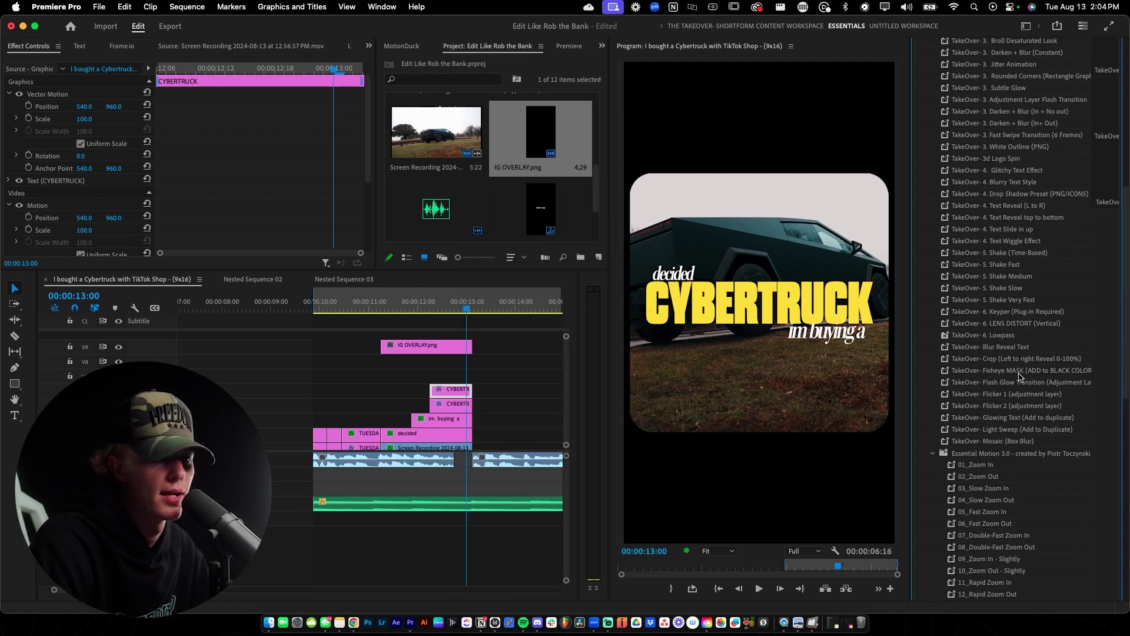
left_click_drag(1024, 418, 443, 396)
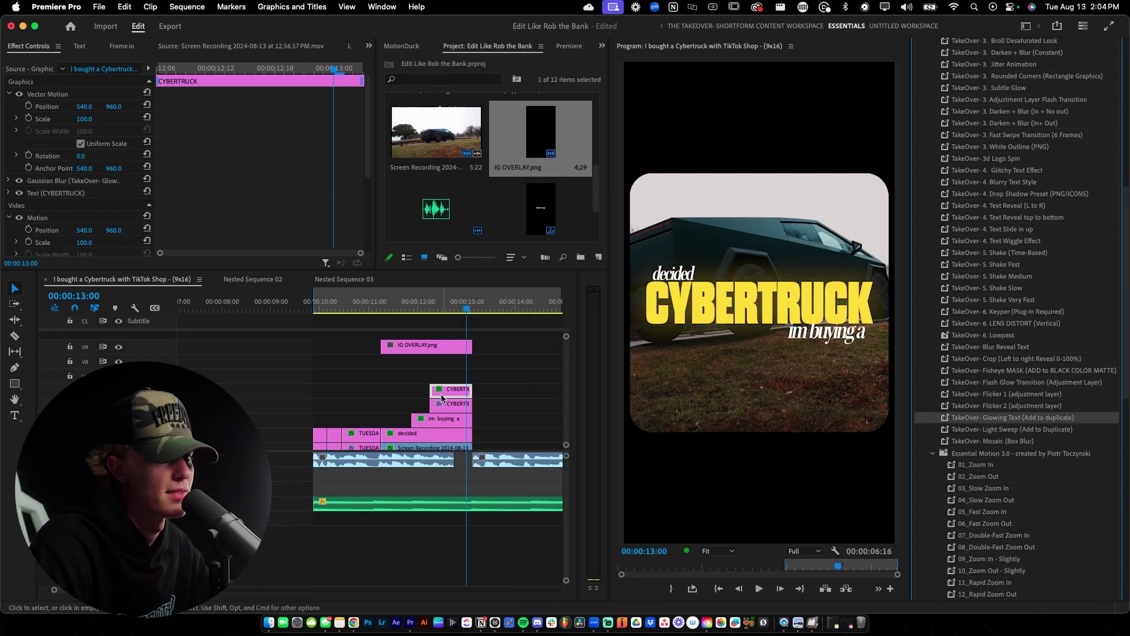
- Duplicate the "im buying a" and "decided" graphics onto their own tracks and give the copies the Glowing Text preset
left_click_drag(413, 389, 450, 375)
left_click(438, 420)
left_click_drag(438, 421, 443, 407)
left_click_drag(445, 401, 445, 391)
left_click_drag(446, 436, 448, 420)
left_click_drag(977, 418, 453, 421)
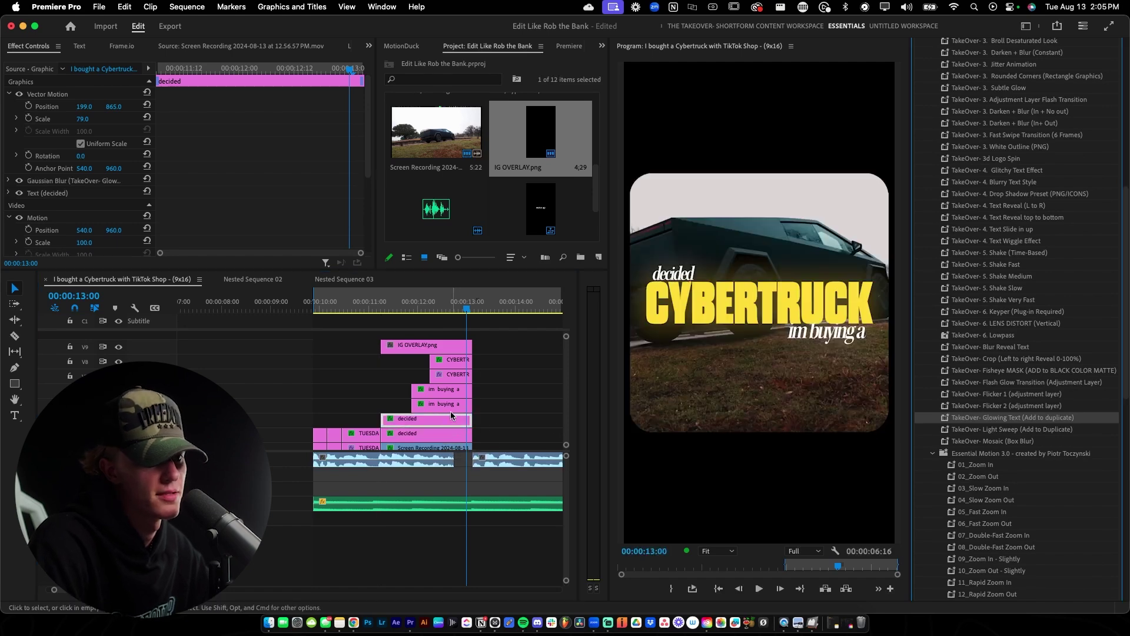
- Play the sequence from about 00:00:10:00 into the next talking-head clip to review the glowing captions
left_click_drag(367, 302, 314, 303)
key("space")
key("c")
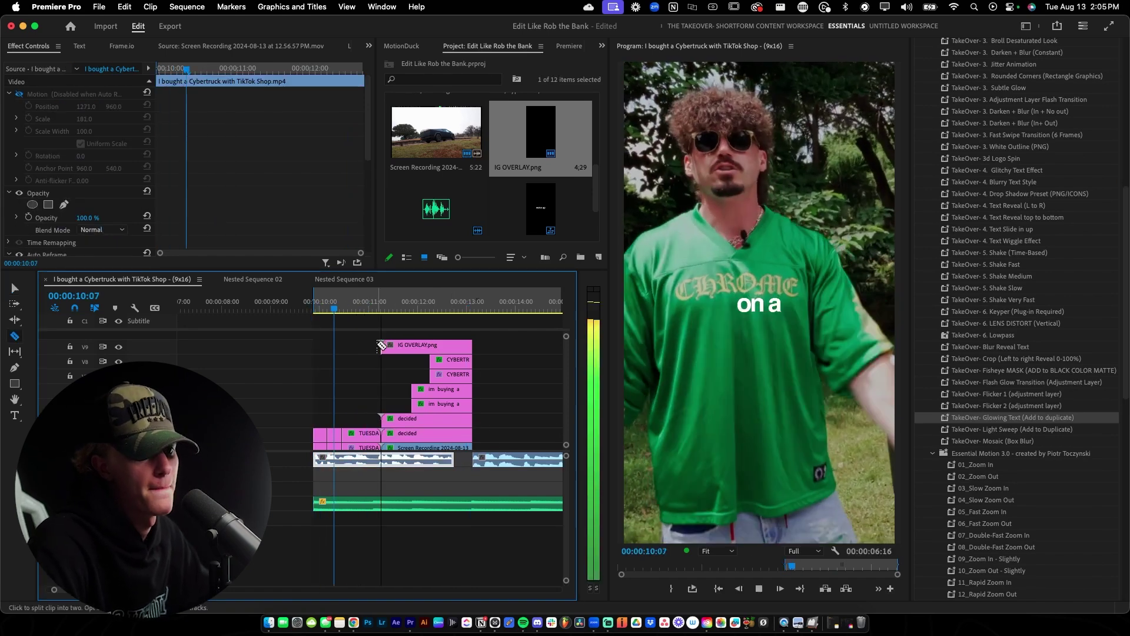
key("v")
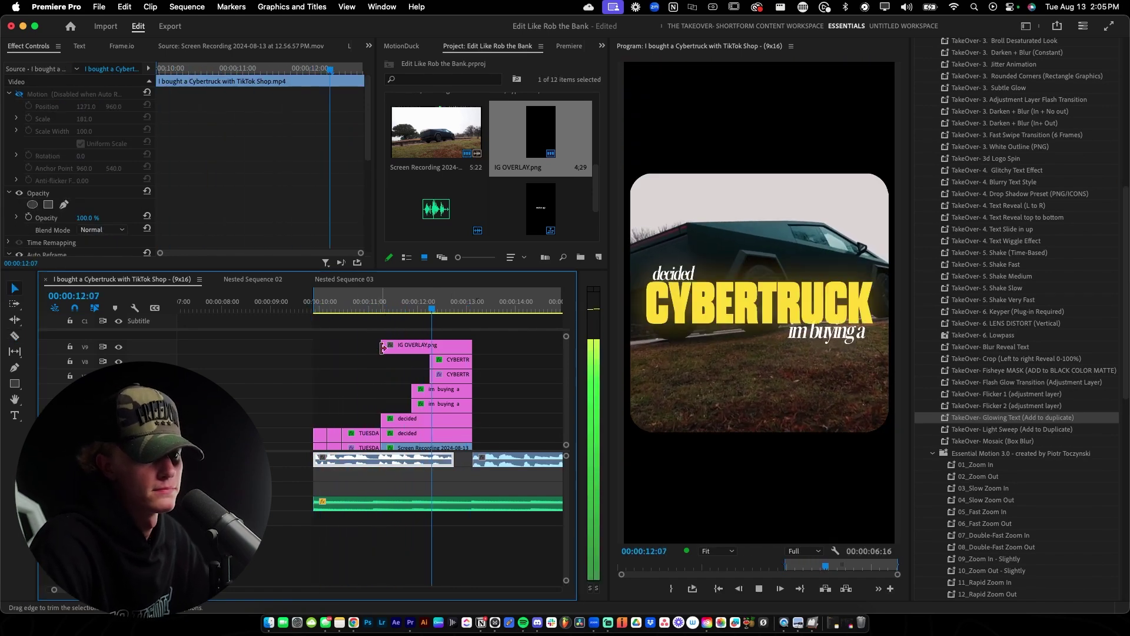
key("space")
scroll(475, 404, "down", 2)
scroll(474, 404, "right", 3)
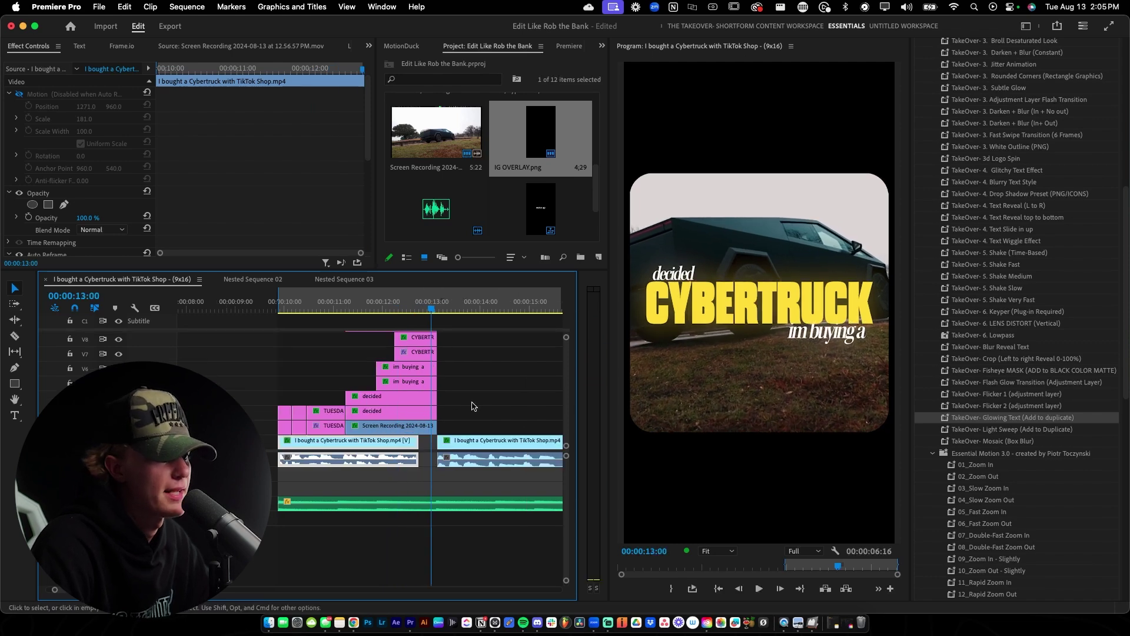
scroll(422, 410, "down", 2)
scroll(423, 410, "right", 2)
key("space")
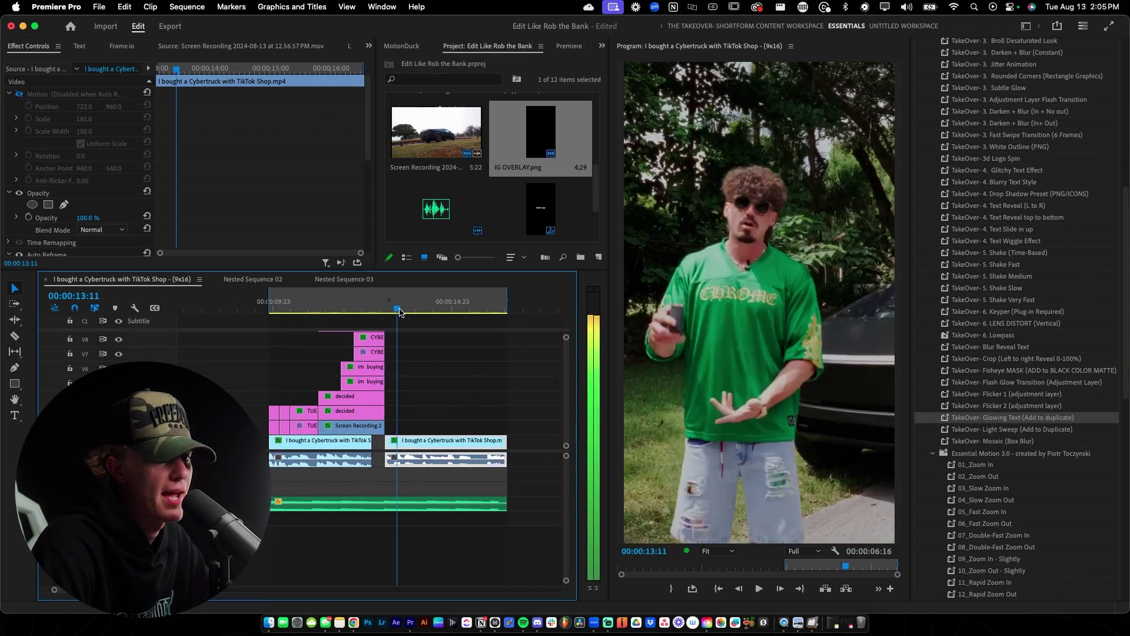
- Copy the "This all started" caption clips from the earlier edit and align them with the start of the second talking-head clip
key("minus")
key("space")
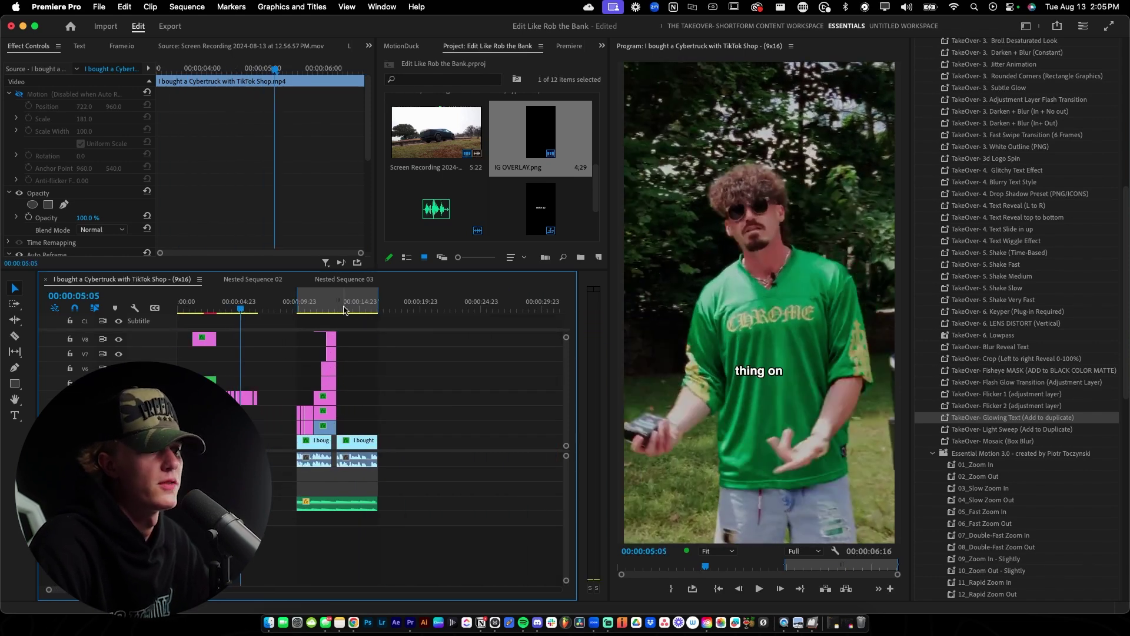
left_click(351, 308)
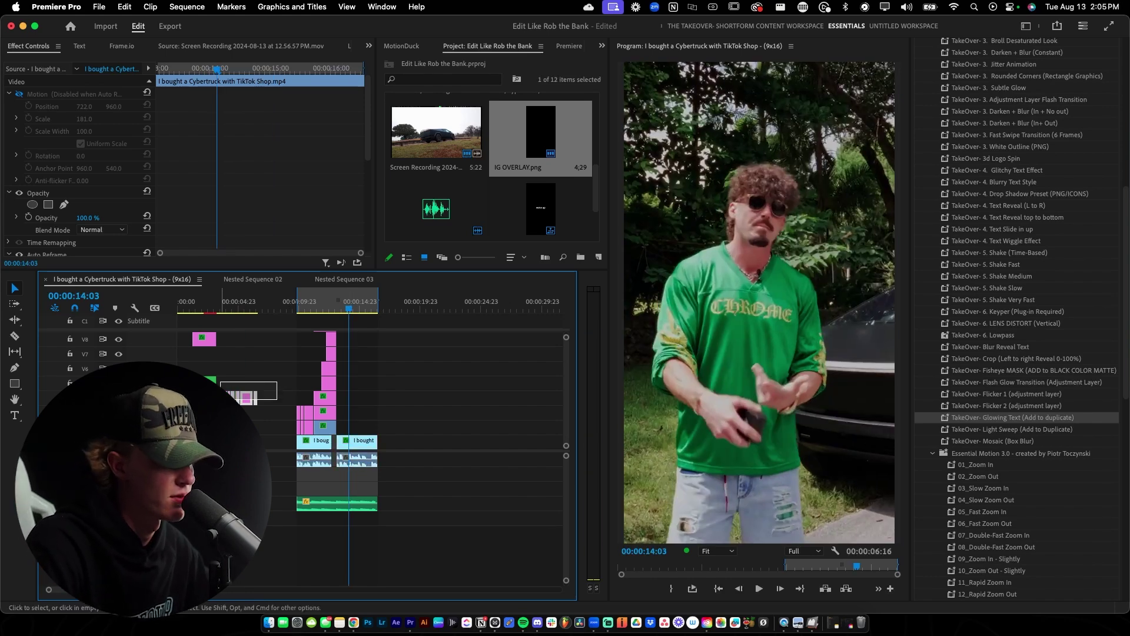
left_click_drag(220, 400, 218, 401)
key("super+c")
key("super+v")
scroll(353, 405, "up", 5)
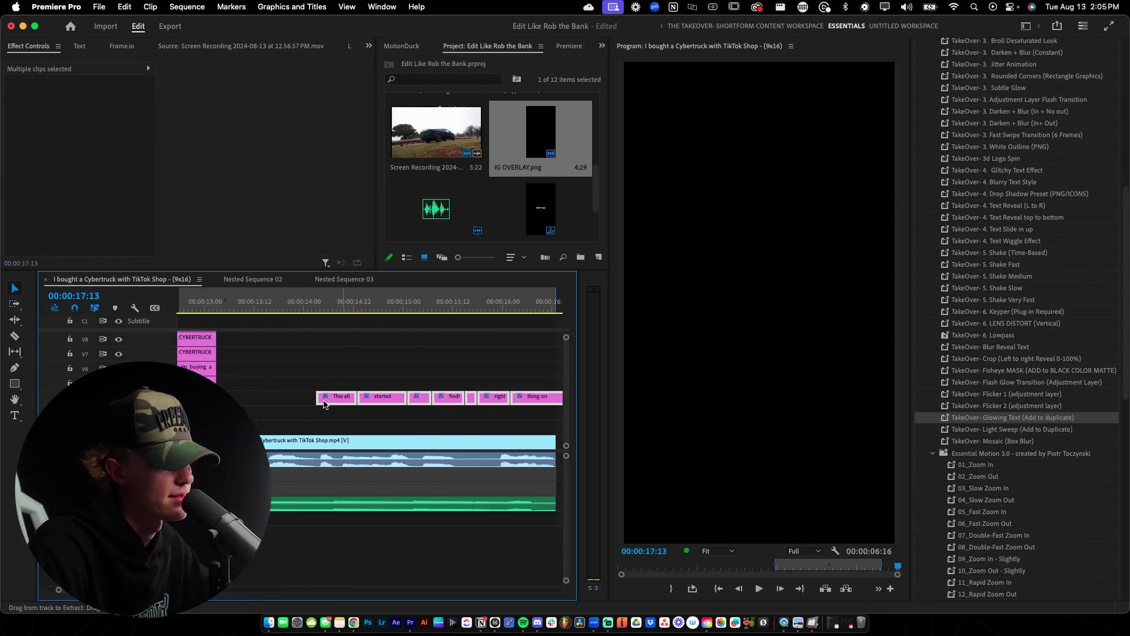
left_click_drag(330, 403, 233, 404)
scroll(314, 403, "down", 1)
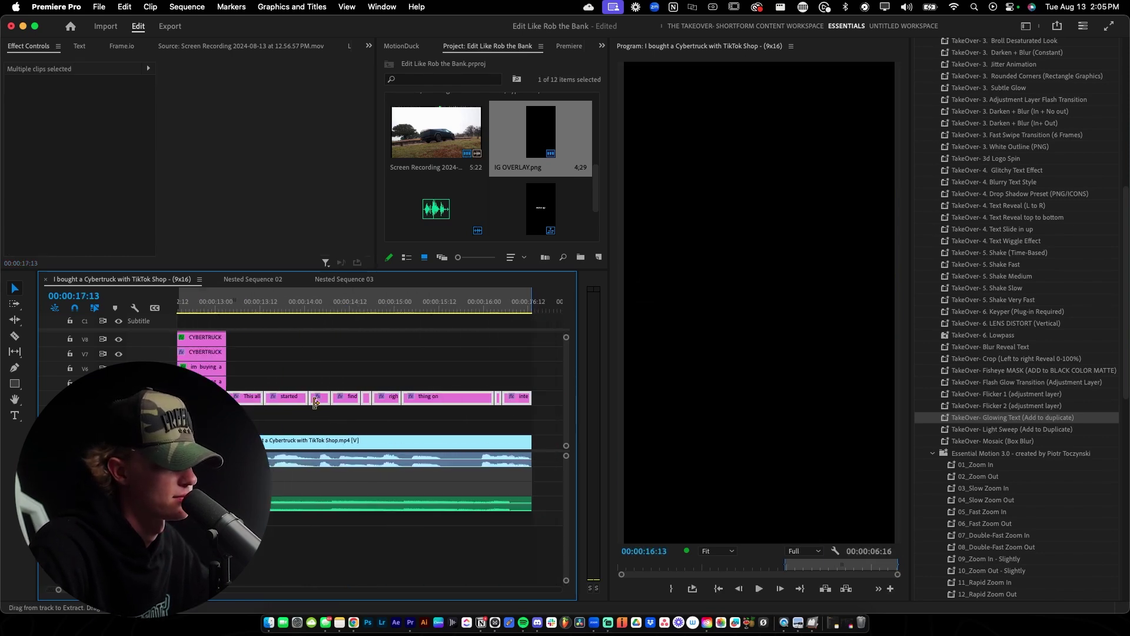
scroll(314, 403, "down", 3)
scroll(406, 403, "up", 4)
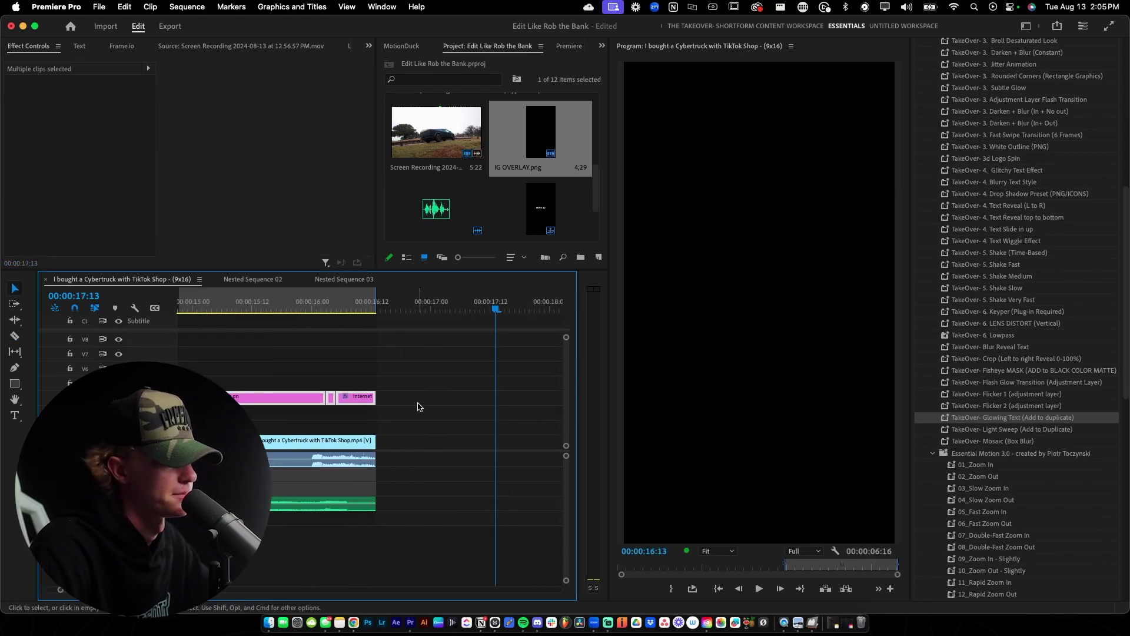
- Compare the recreated Cybertruck shot near 00:00:12:20 with the original version near 00:00:02:14
left_click(418, 406)
scroll(418, 406, "down", 3)
scroll(340, 379, "down", 3)
left_click(344, 309)
scroll(364, 359, "left", 3)
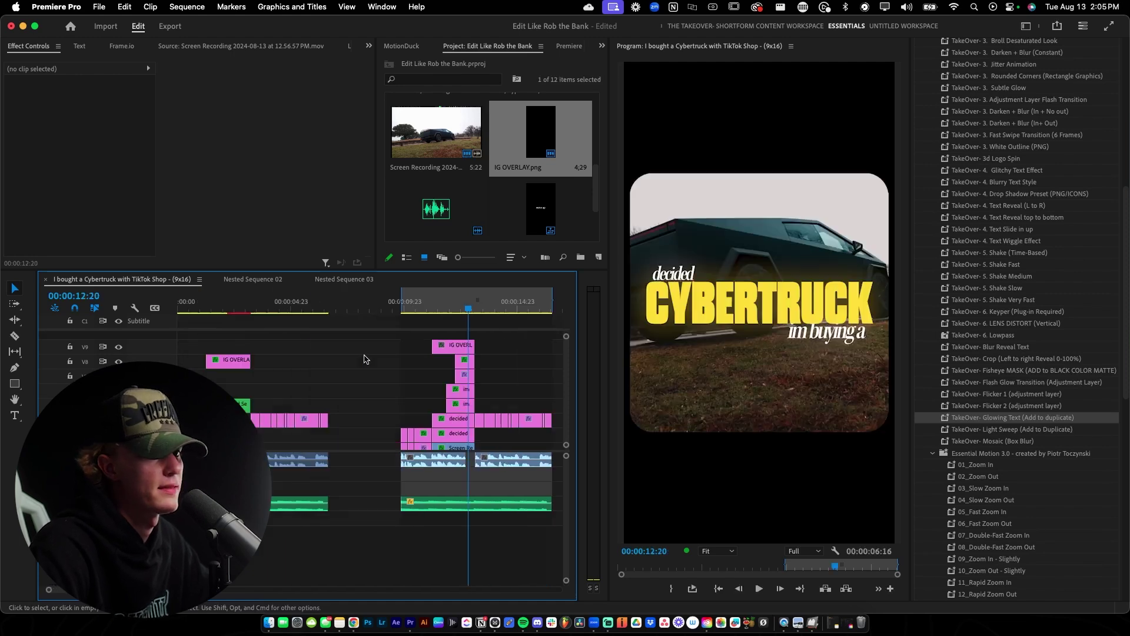
left_click(236, 310)
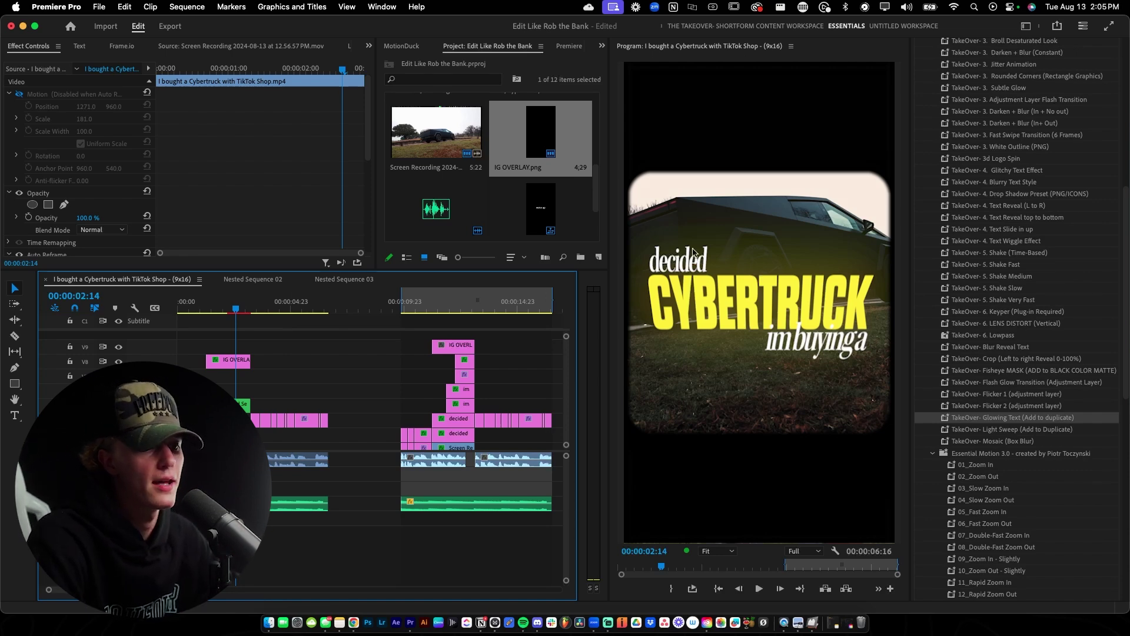
left_click(467, 305)
left_click(233, 306)
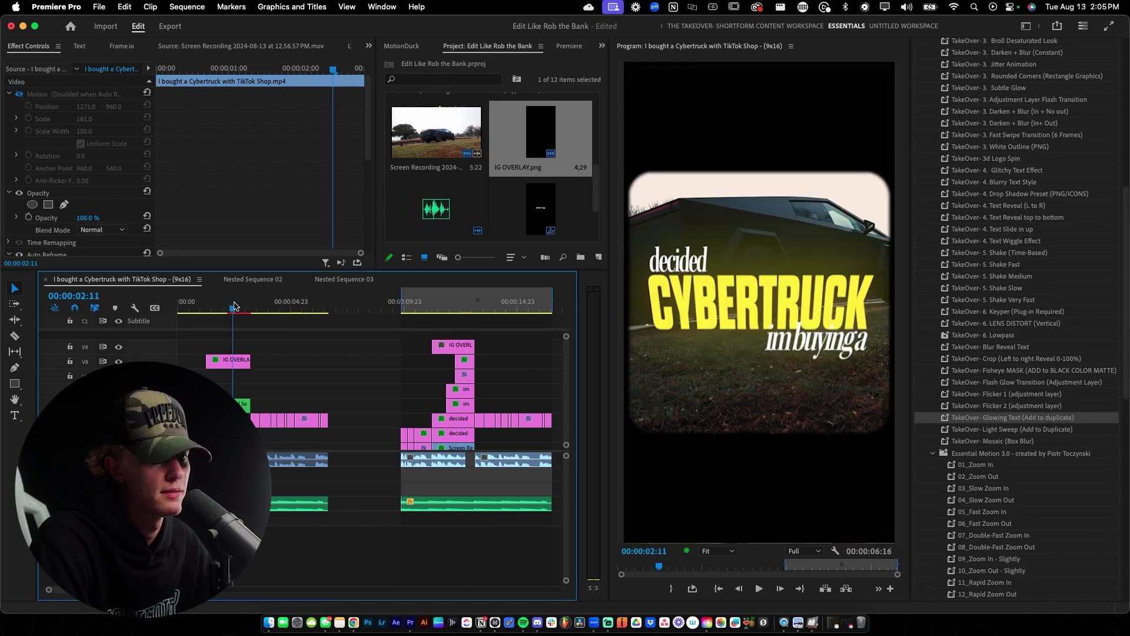
- Nest the "decided", "im buying a" and "CYBERTRUCK" text layers over the recreated Cybertruck shot into a sequence named Text
left_click(461, 305)
key("=")
left_click_drag(382, 362, 471, 434)
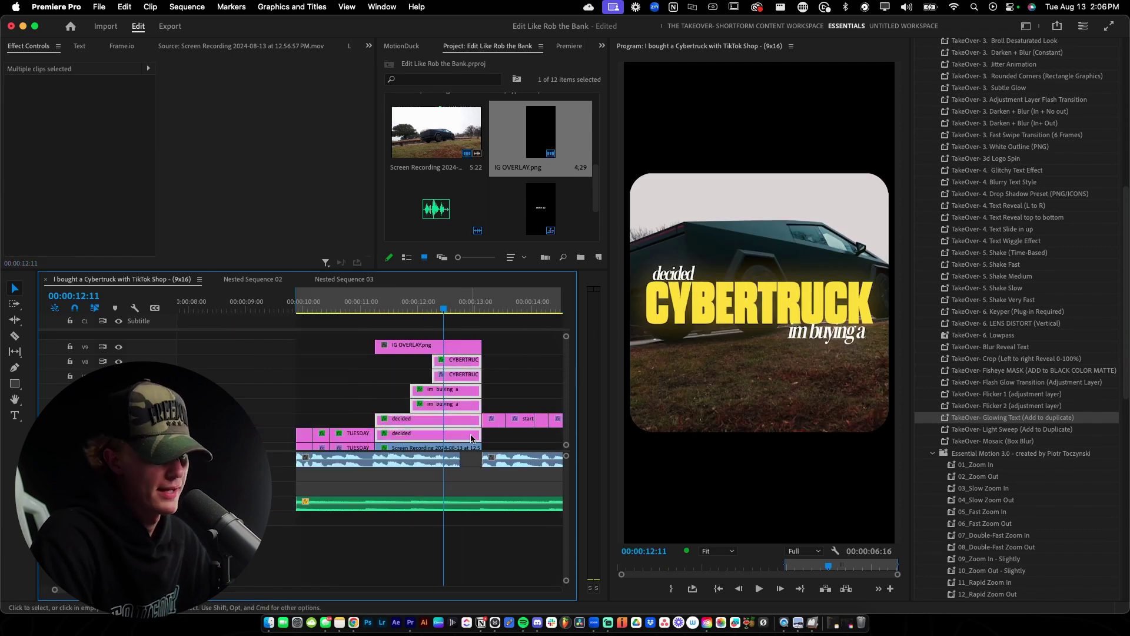
right_click(471, 438)
left_click(505, 323)
type("Te")
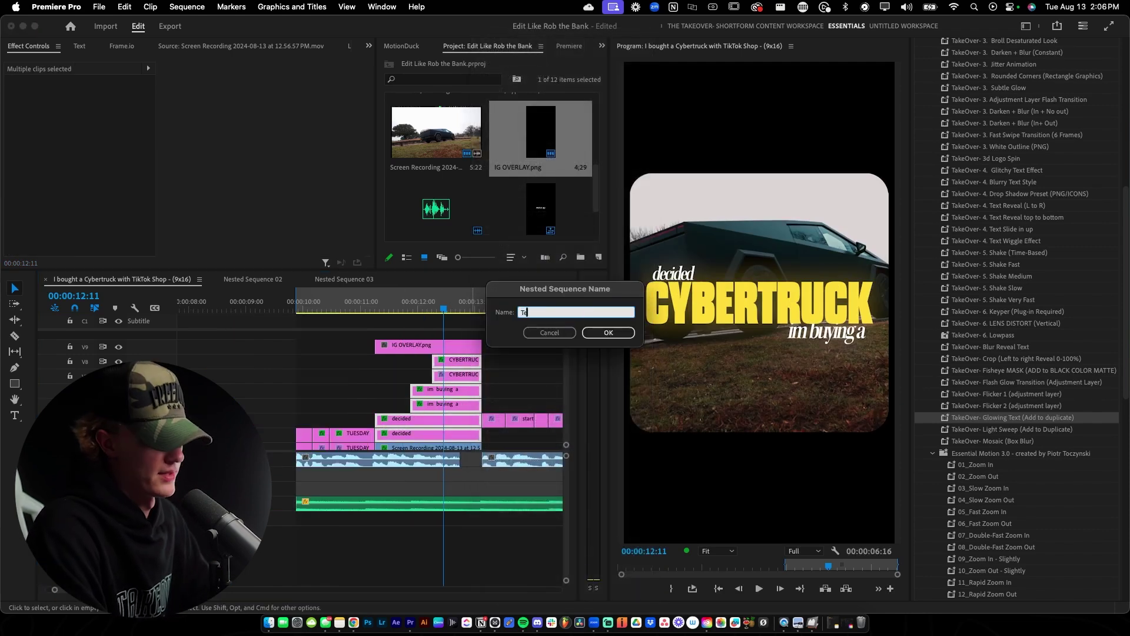
type("xt")
key("Return")
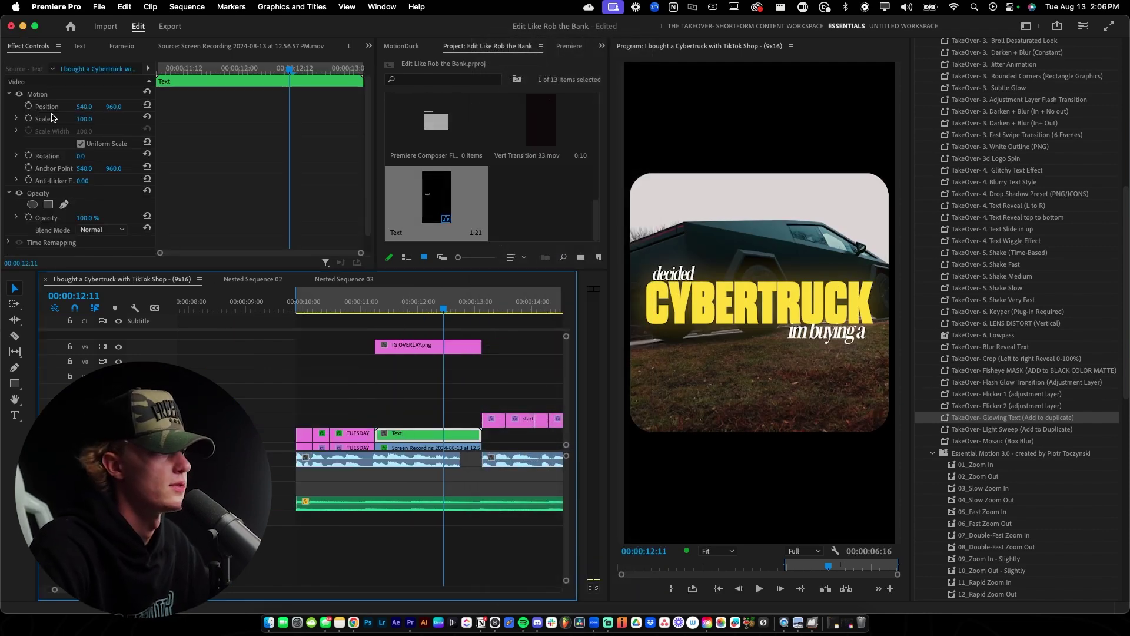
- Stretch the Text nest non-uniformly to scale height 179 and width 97, and apply Basic 3D with a 43° tilt
left_click(80, 143)
mouse_move(85, 122)
left_mouse_down()
mouse_move(95, 129)
mouse_move(81, 131)
mouse_move(95, 120)
mouse_move(86, 119)
left_mouse_up()
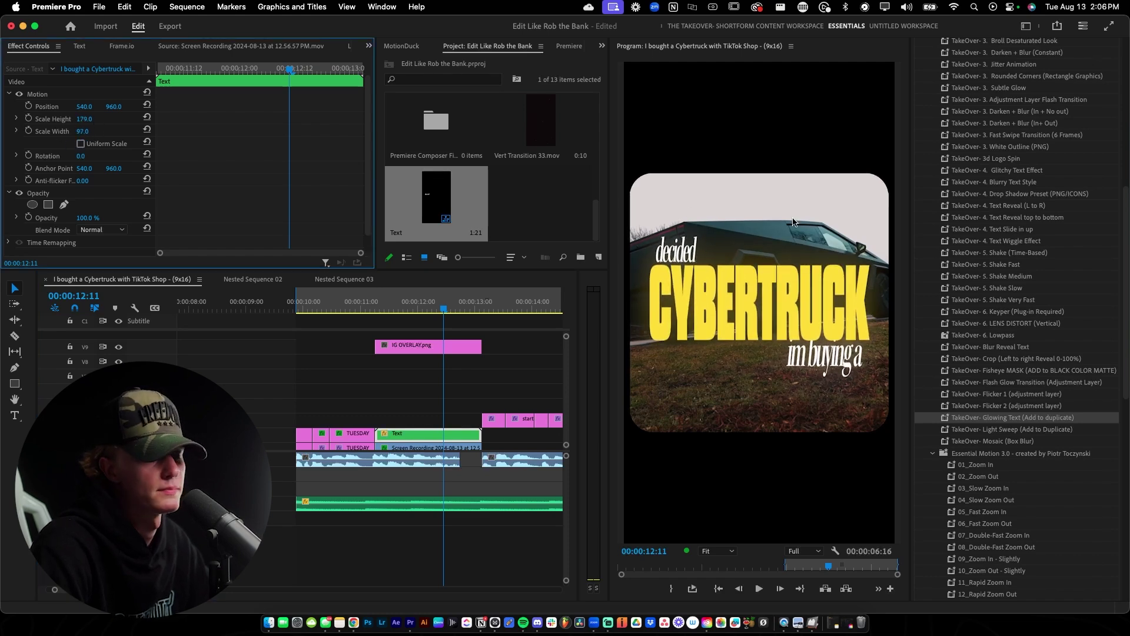
scroll(1053, 238, "up", 15)
left_click(932, 62)
type("basic")
left_click_drag(963, 148, 439, 428)
scroll(246, 198, "down", 4)
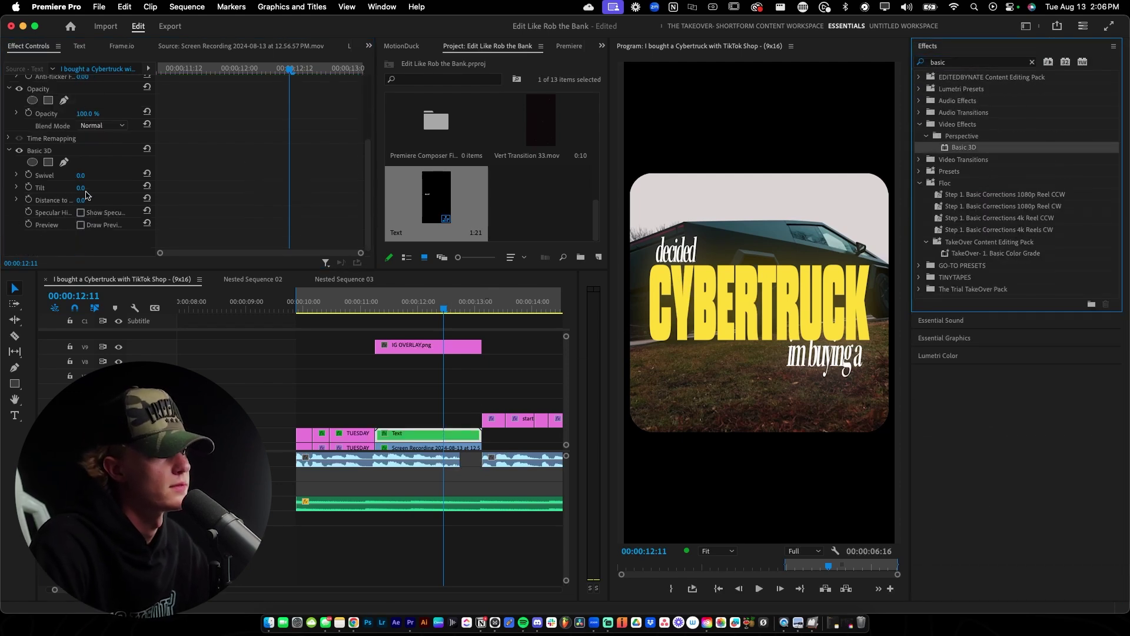
left_click_drag(84, 190, 109, 190)
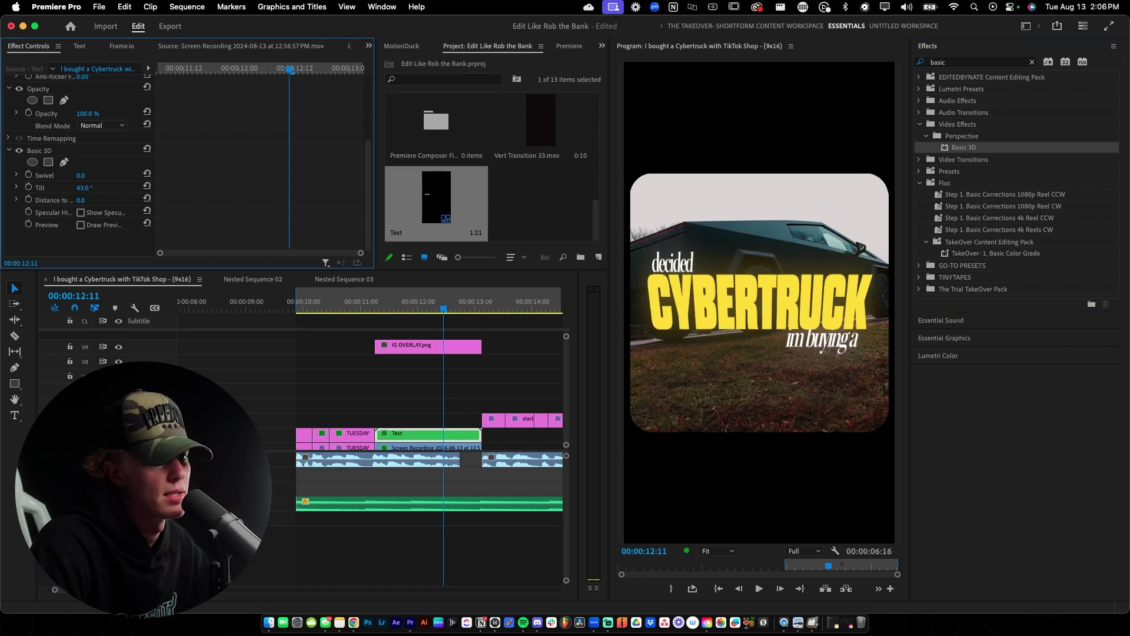
- Enlarge the Text nest's scale height and width further, and play the recreated Cybertruck shot to check the stretched text
scroll(200, 137, "up", 5)
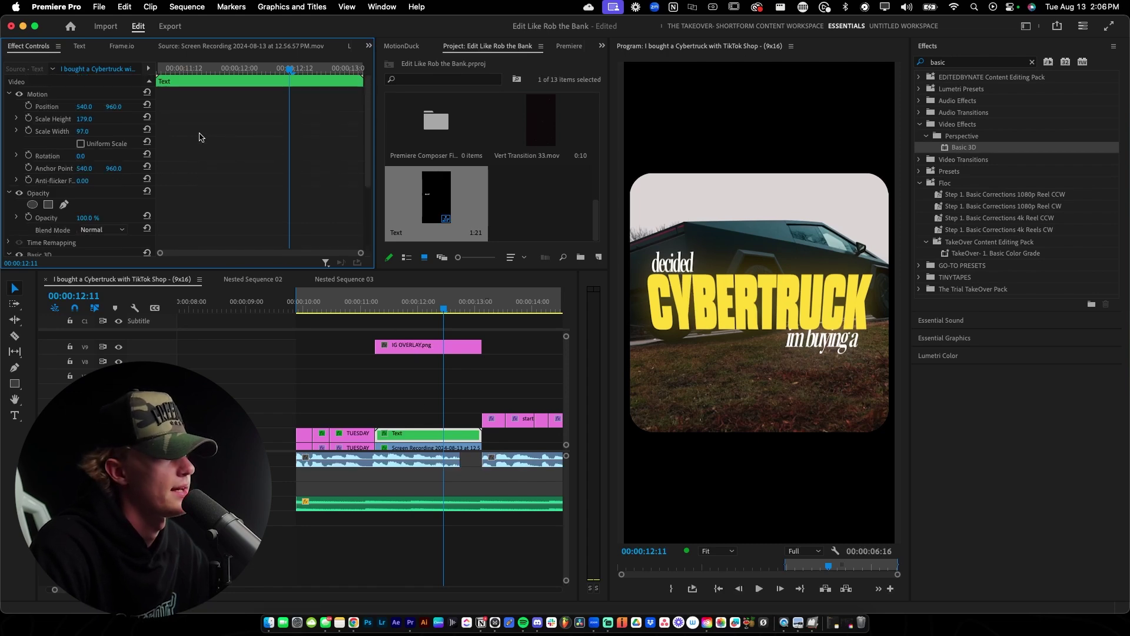
left_click_drag(84, 119, 90, 131)
left_click(418, 394)
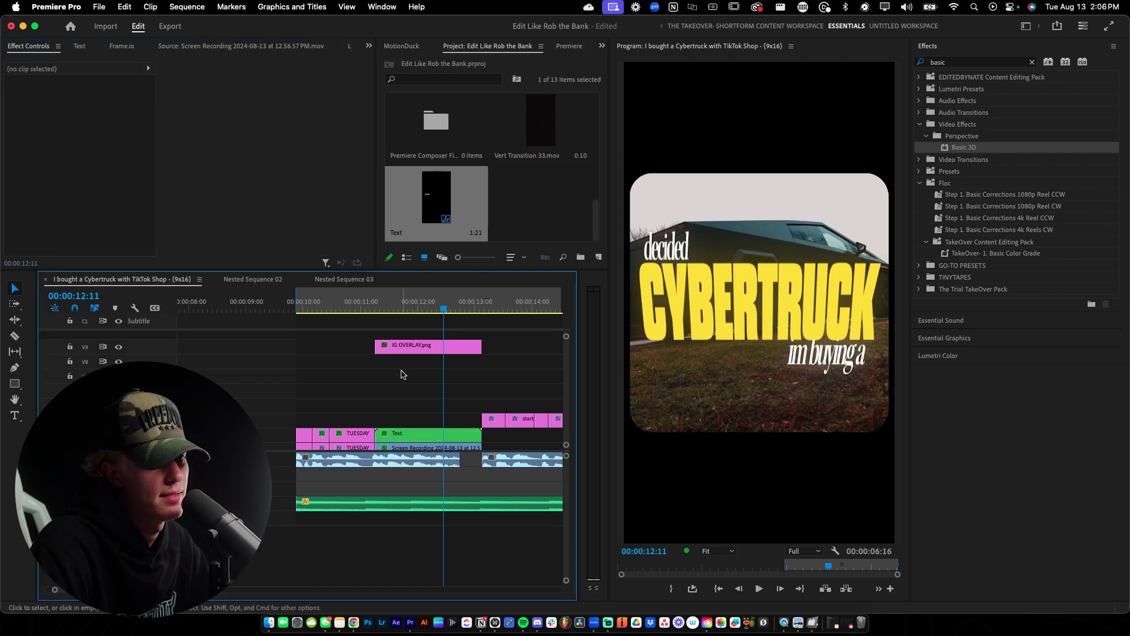
left_click_drag(359, 310, 336, 310)
key("space")
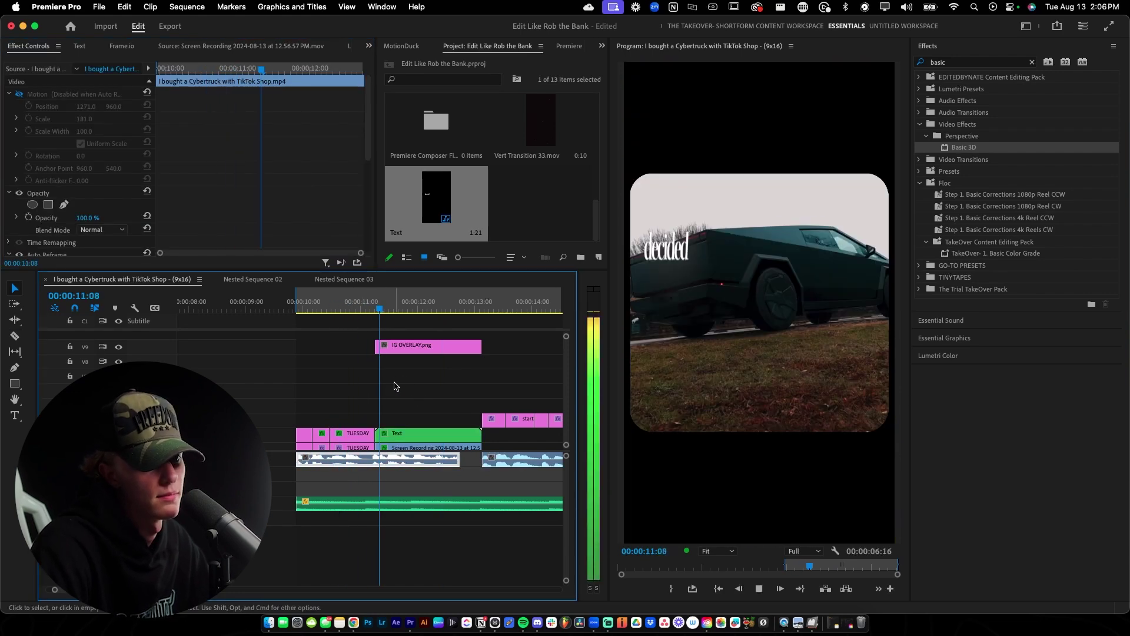
key("space")
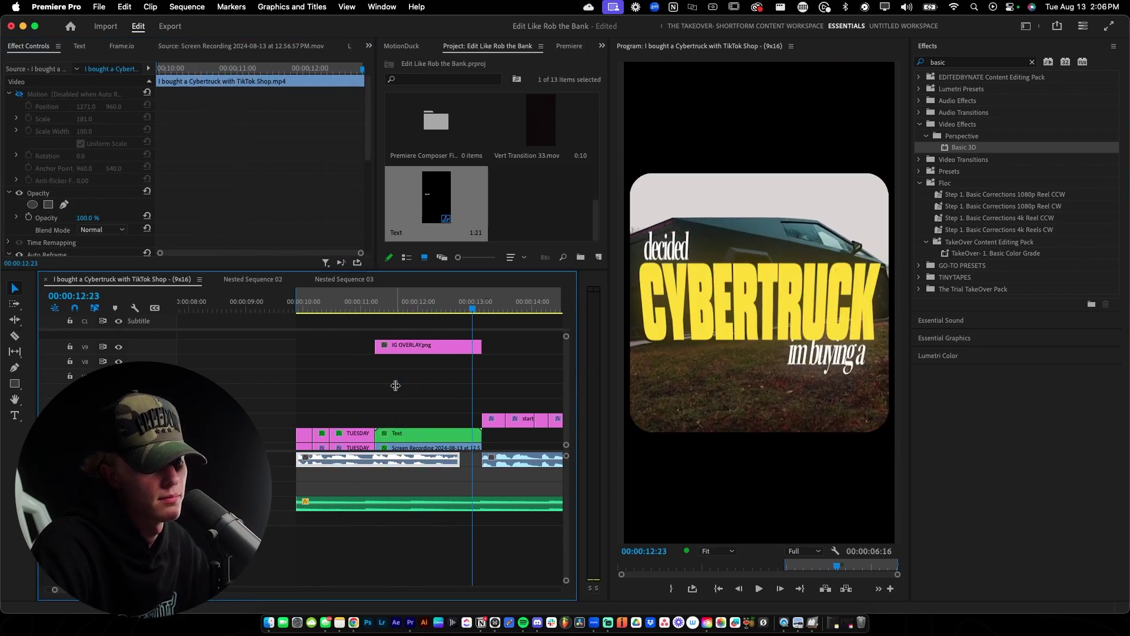
- Compare with the original shot near 00:00:02:14 and set the Text nest's scale height to 199 and width to 92
key("backslash")
left_click(228, 308)
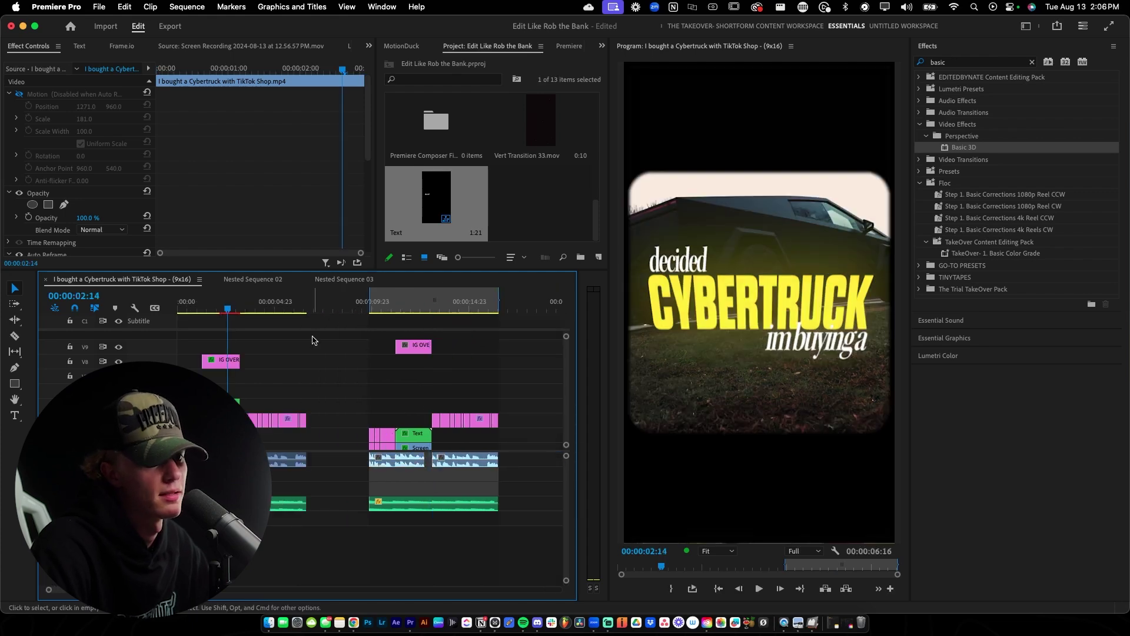
left_click(419, 308)
left_click_drag(84, 133, 55, 121)
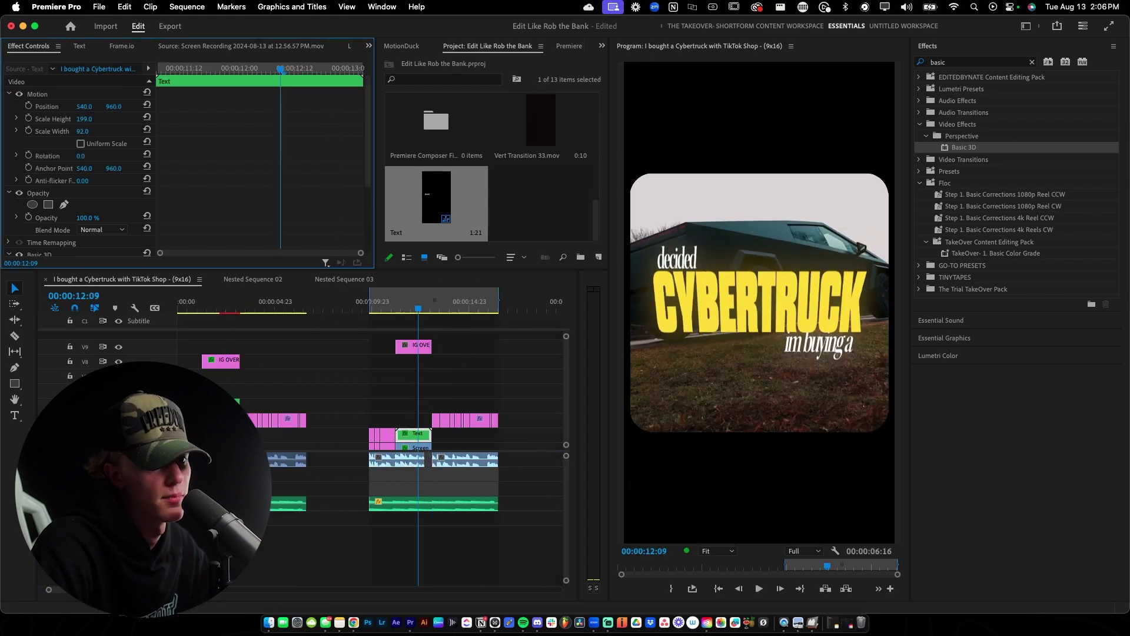
- Move the IG OVERLAY.png clip down to the track directly above the Text nest and play the edit from about 00:00:10:00
left_click_drag(392, 345, 395, 419)
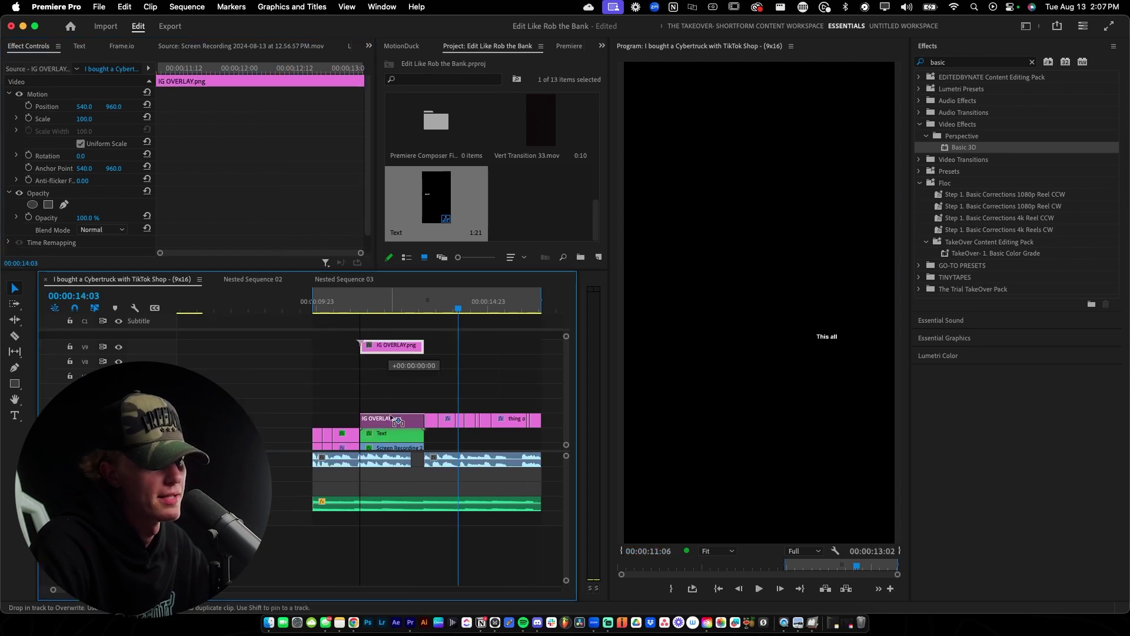
scroll(335, 327, "down", 1)
left_click(318, 307)
key("space")
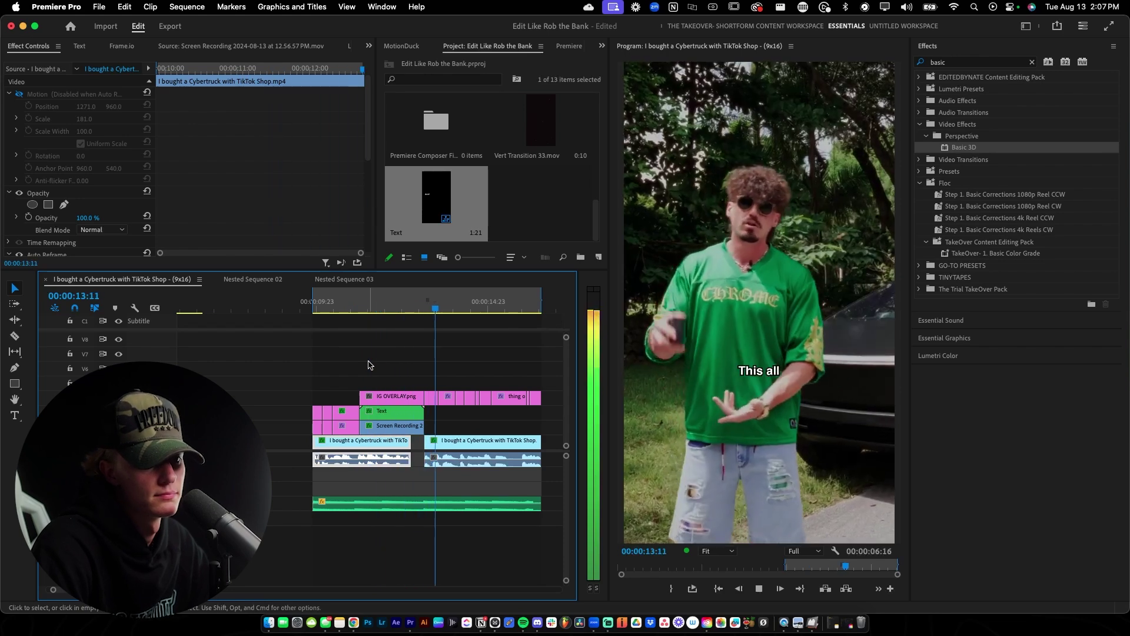
key("space")
scroll(433, 389, "down", 5)
scroll(241, 424, "up", 4)
scroll(241, 424, "left", 2)
left_click(281, 480)
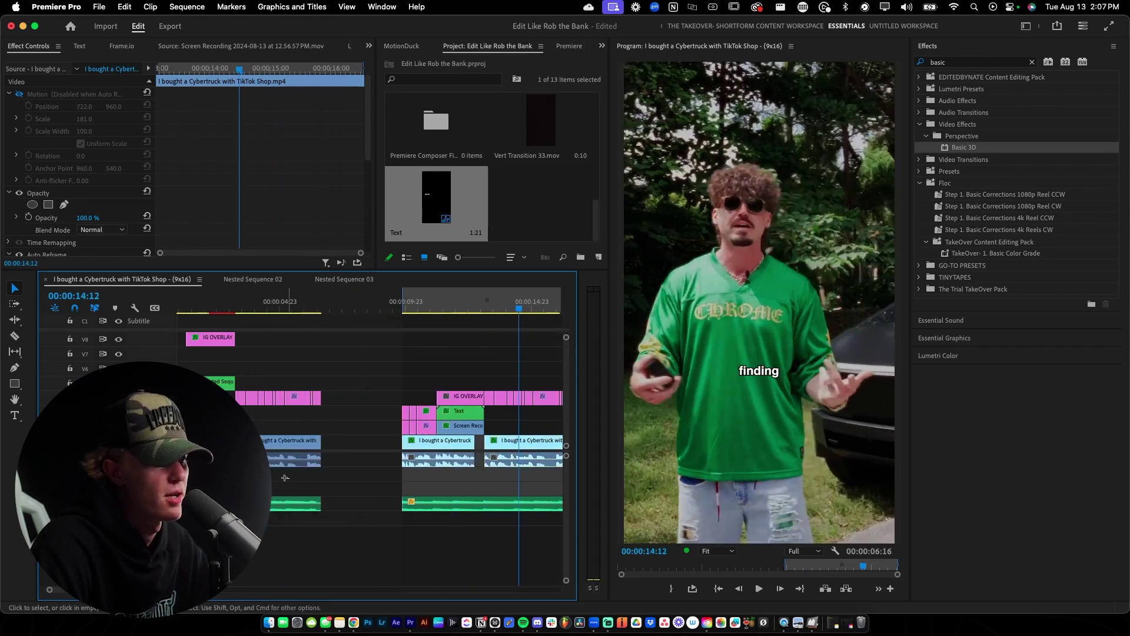
scroll(279, 481, "left", 1)
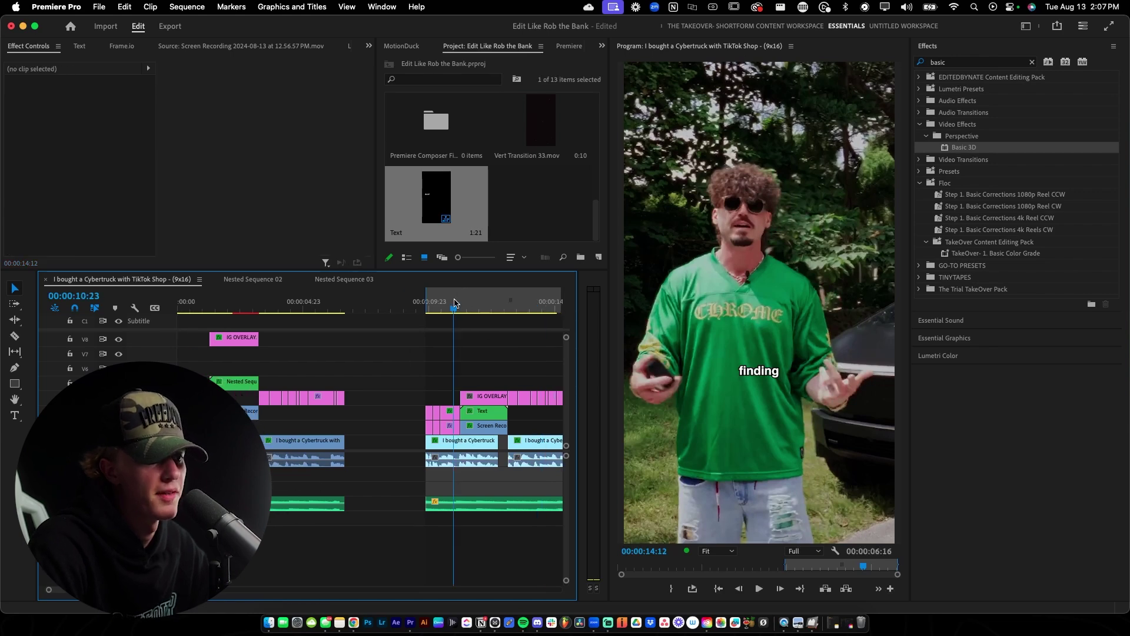
left_click(467, 305)
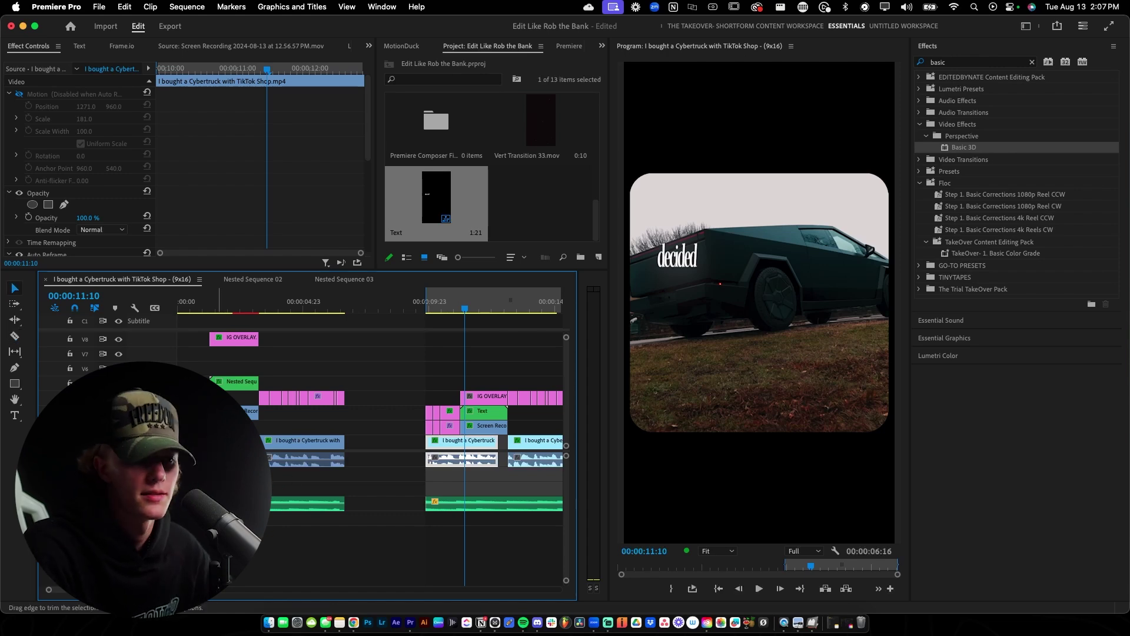
left_click(296, 481)
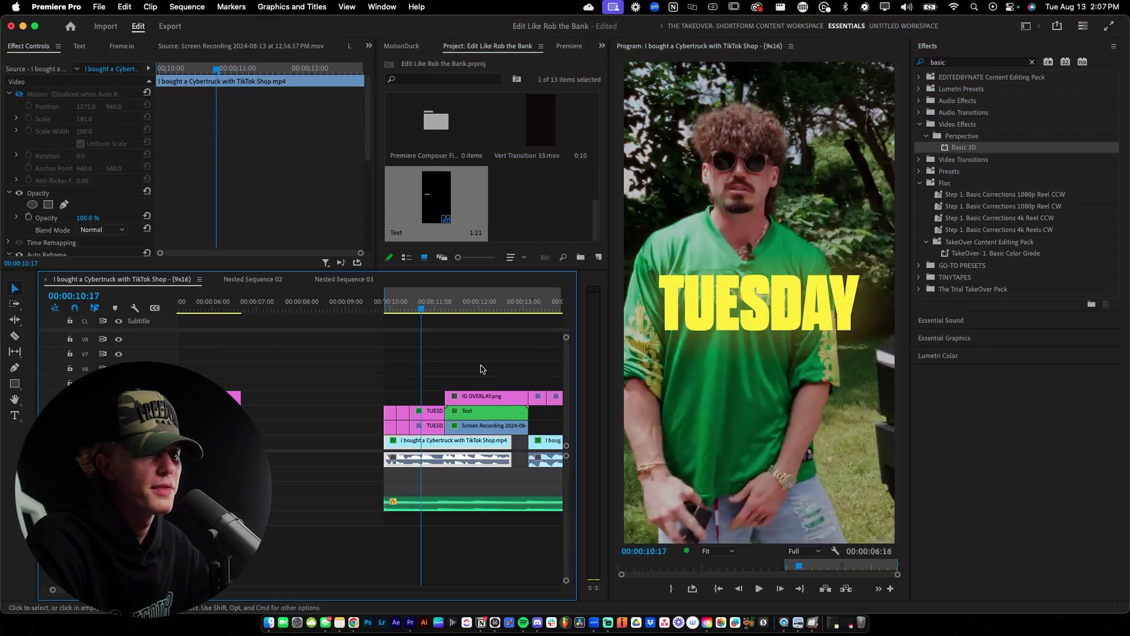
- Delete the blurred glow copy of the TUESDAY graphic from the upper caption track
scroll(422, 391, "down", 4)
scroll(411, 399, "right", 2)
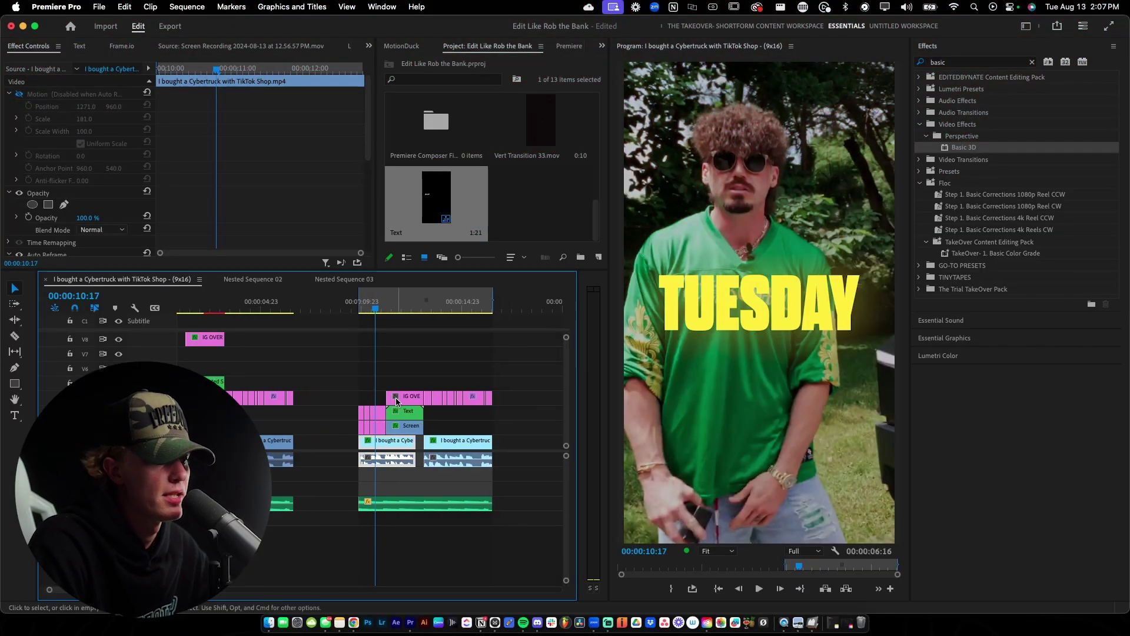
scroll(396, 402, "up", 3)
left_click(351, 416)
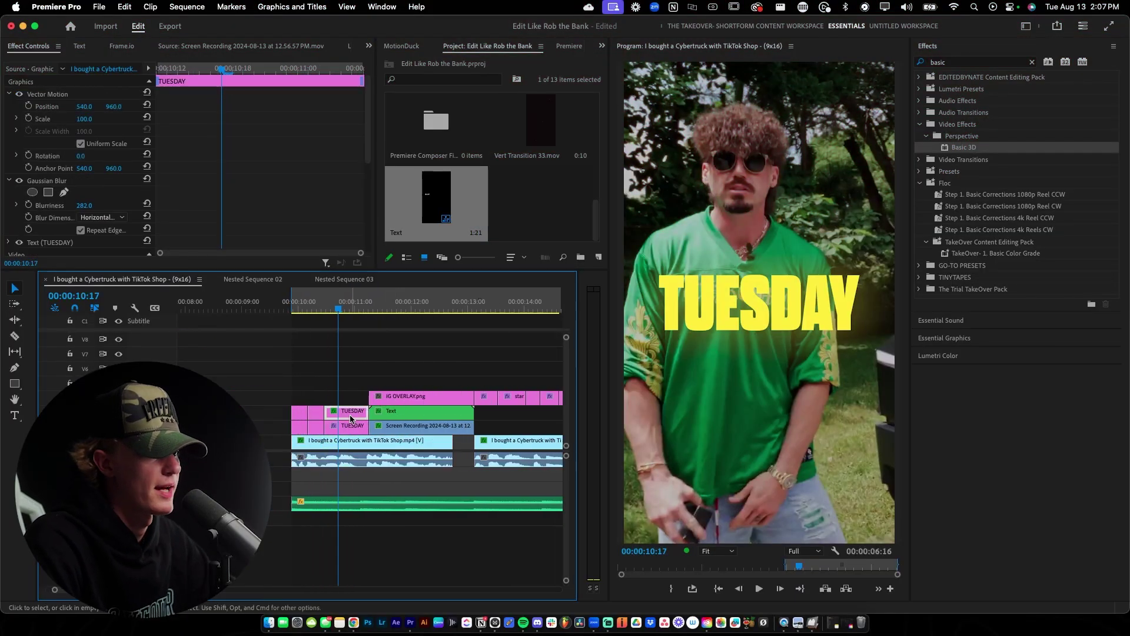
key("Delete")
- Restyle the remaining TUESDAY text in Kepler Std Semibold Condensed Display with a white fill
left_click(352, 428)
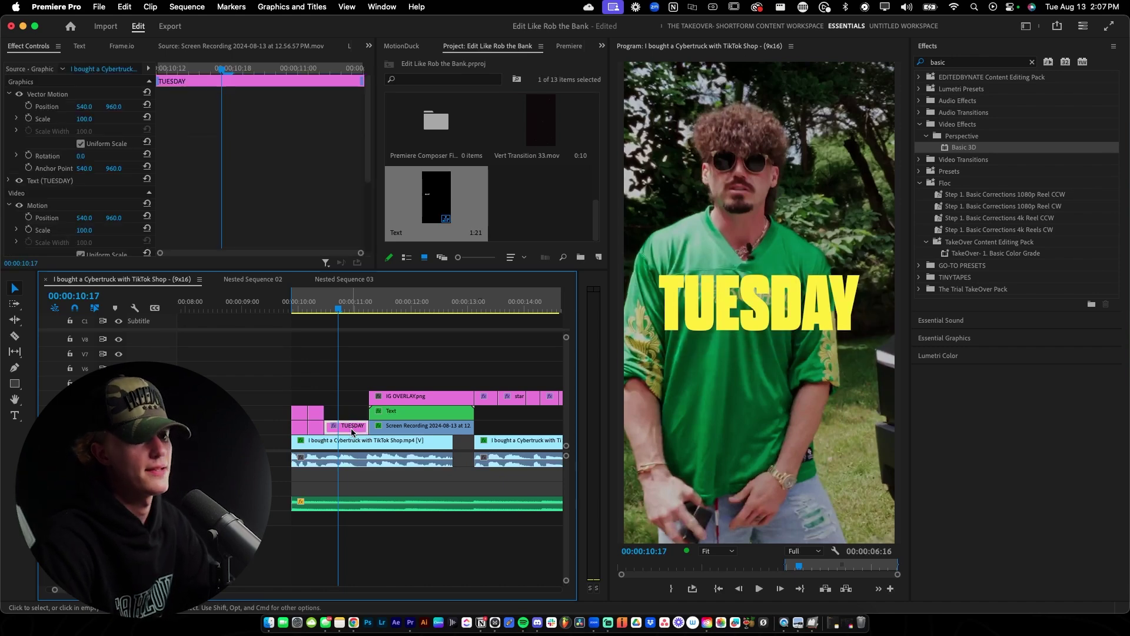
key("t")
double_click(760, 303)
left_click(928, 46)
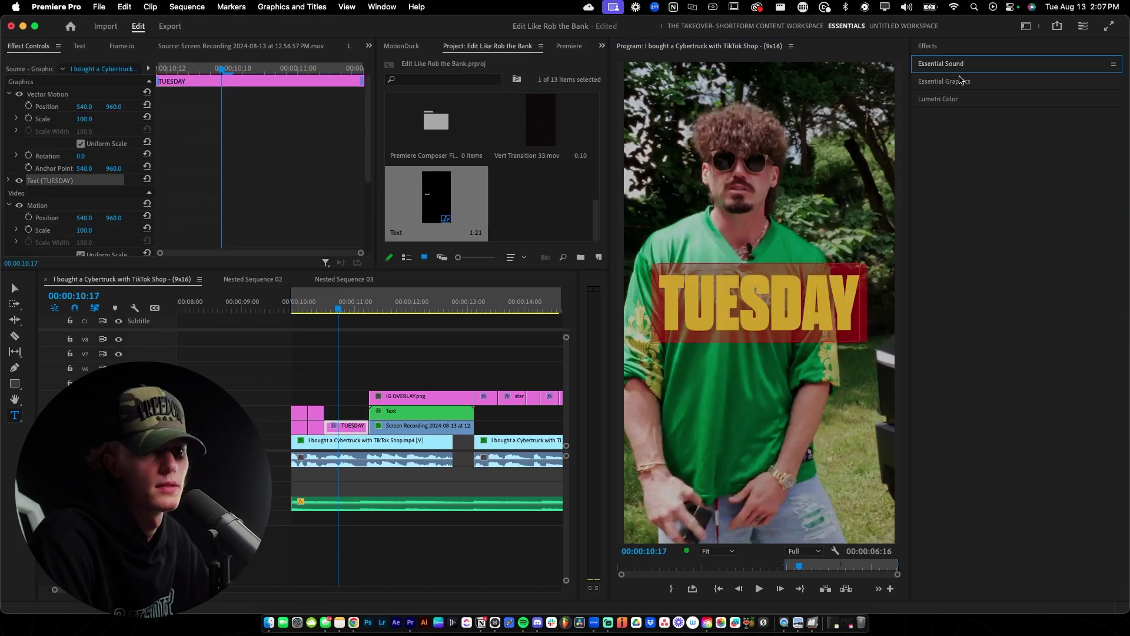
left_click(955, 81)
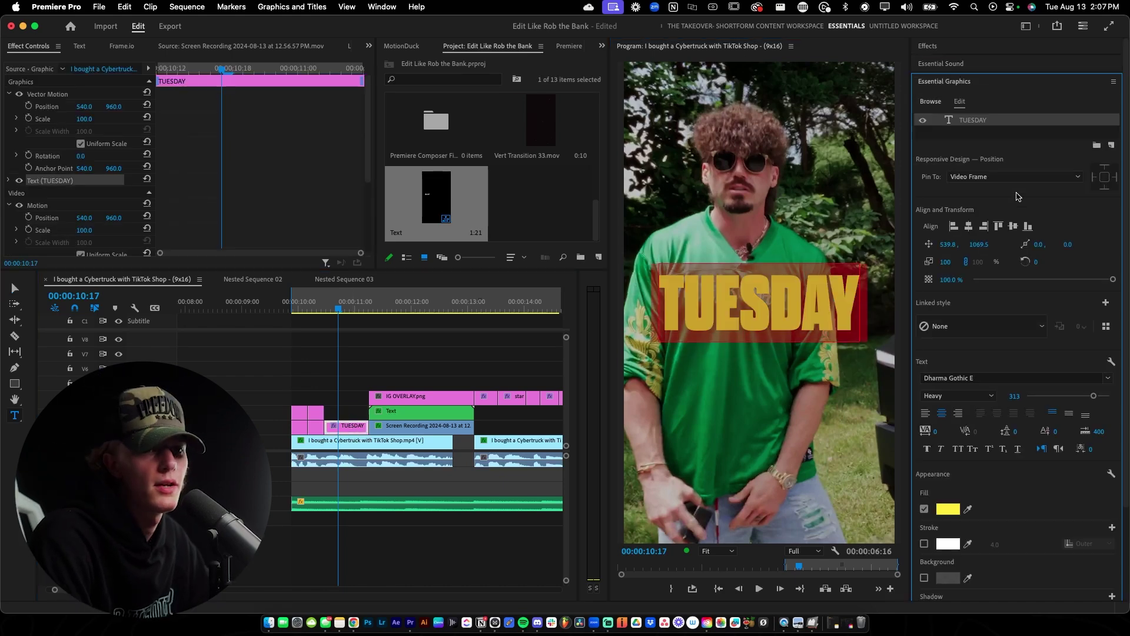
left_click(982, 377)
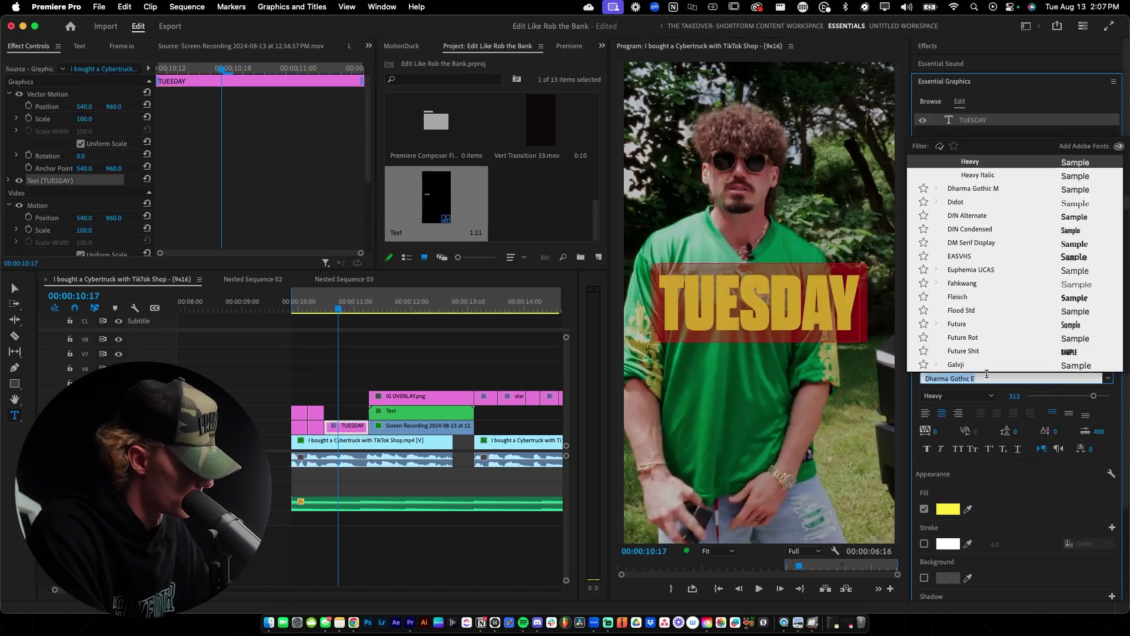
type("kep")
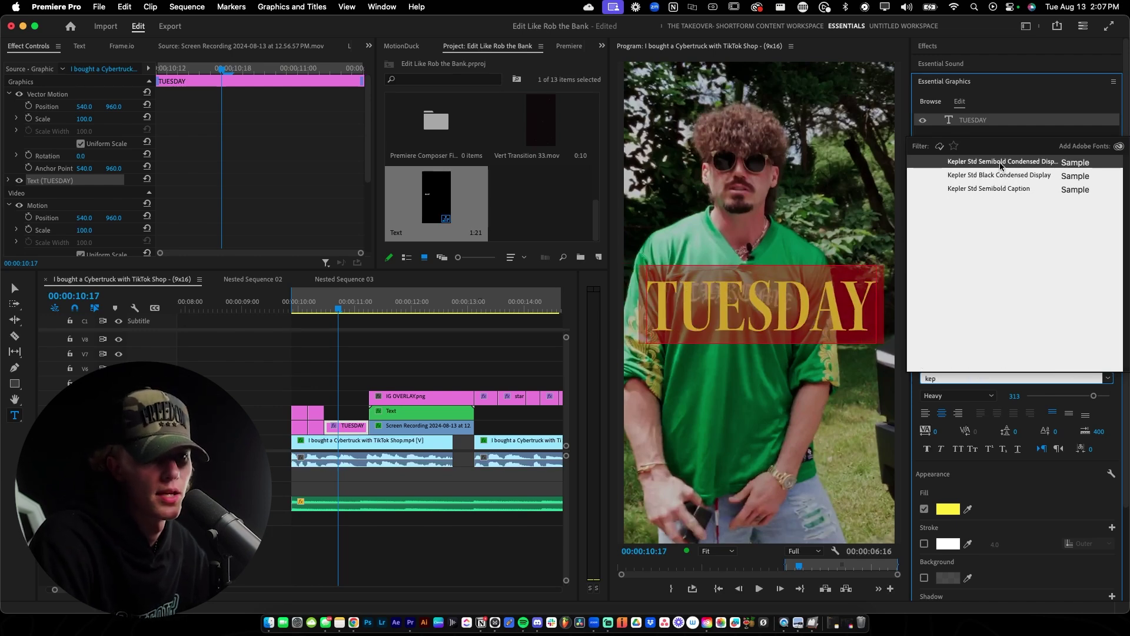
left_click(1002, 165)
left_click(948, 509)
left_click(424, 252)
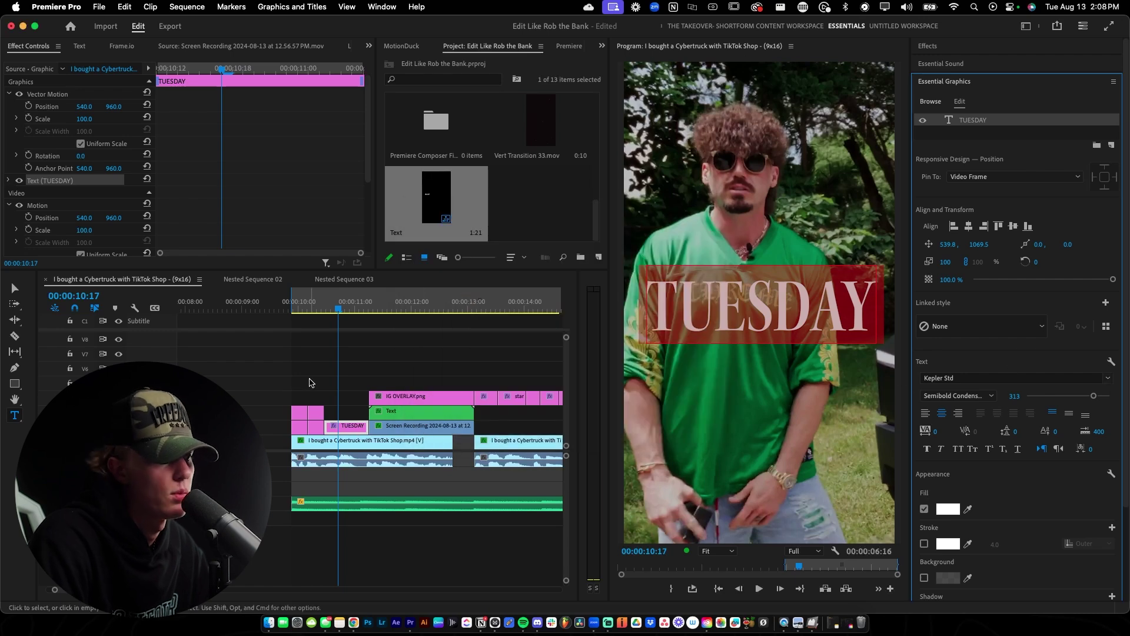
- Turn off uniform scaling on the TUESDAY graphic and stretch its scale height to 374
left_click(341, 425)
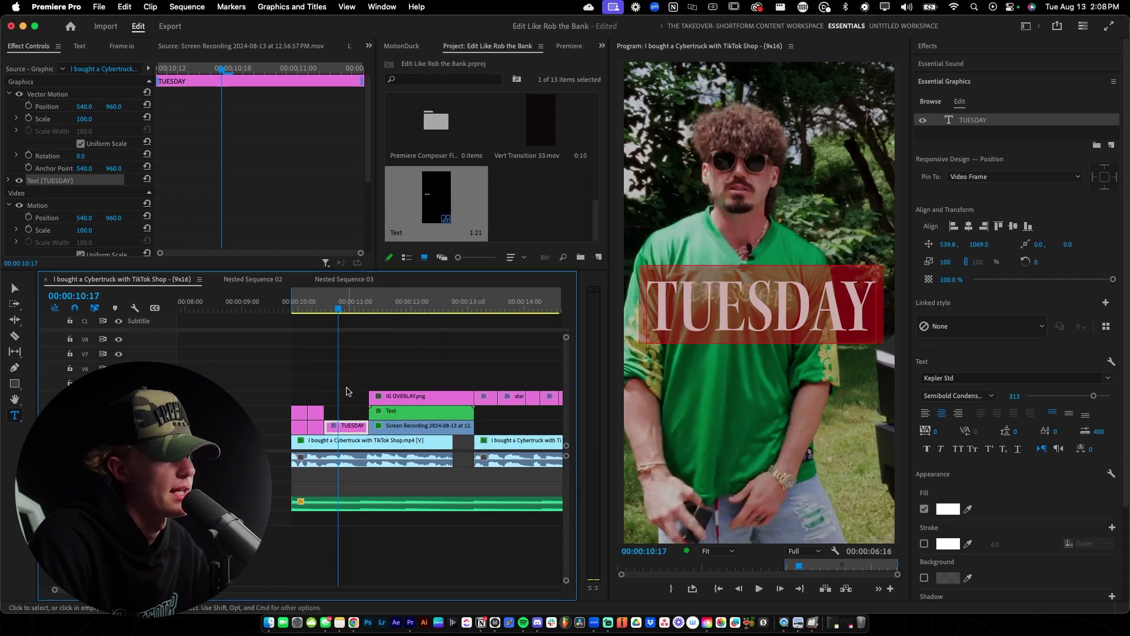
left_click(347, 392)
left_click(350, 425)
left_click(81, 144)
left_click_drag(85, 121, 101, 129)
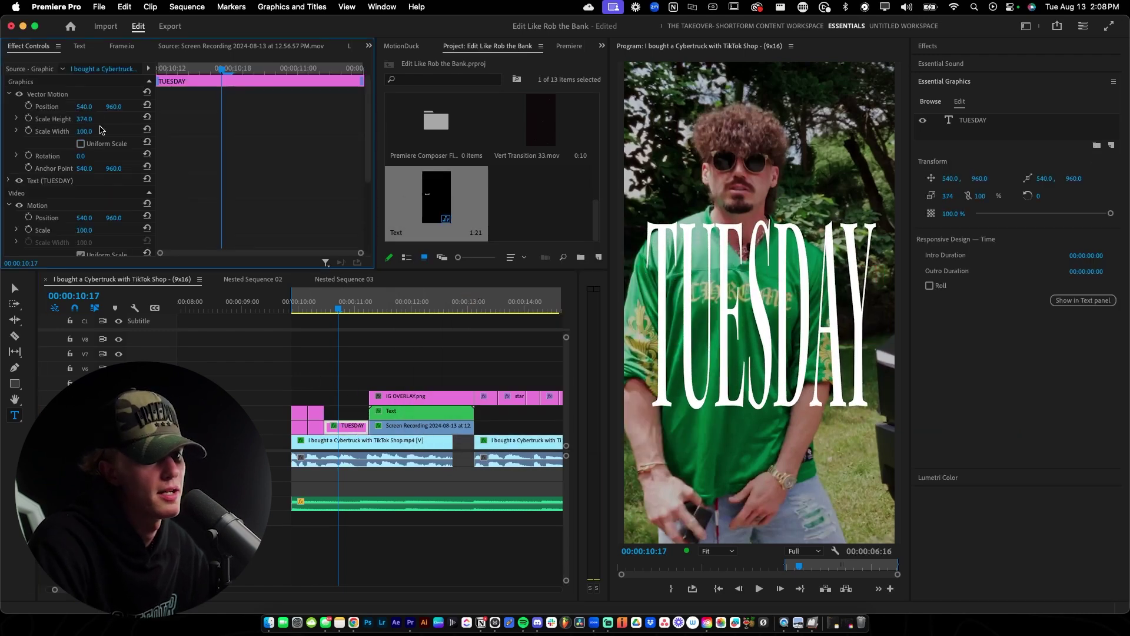
- Try duplicating the TUESDAY graphic onto the track above and setting the lower copy's blend mode to Overlay
left_click(353, 407)
left_click(349, 427)
left_click_drag(348, 428, 348, 412)
scroll(101, 226, "down", 5)
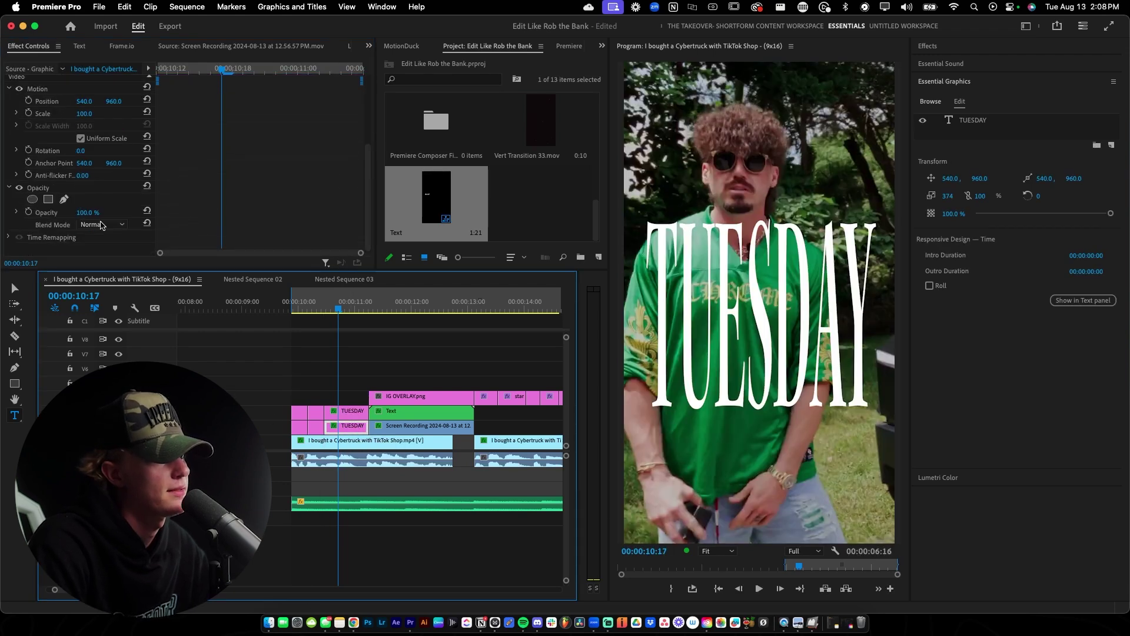
left_click(101, 225)
left_click(100, 332)
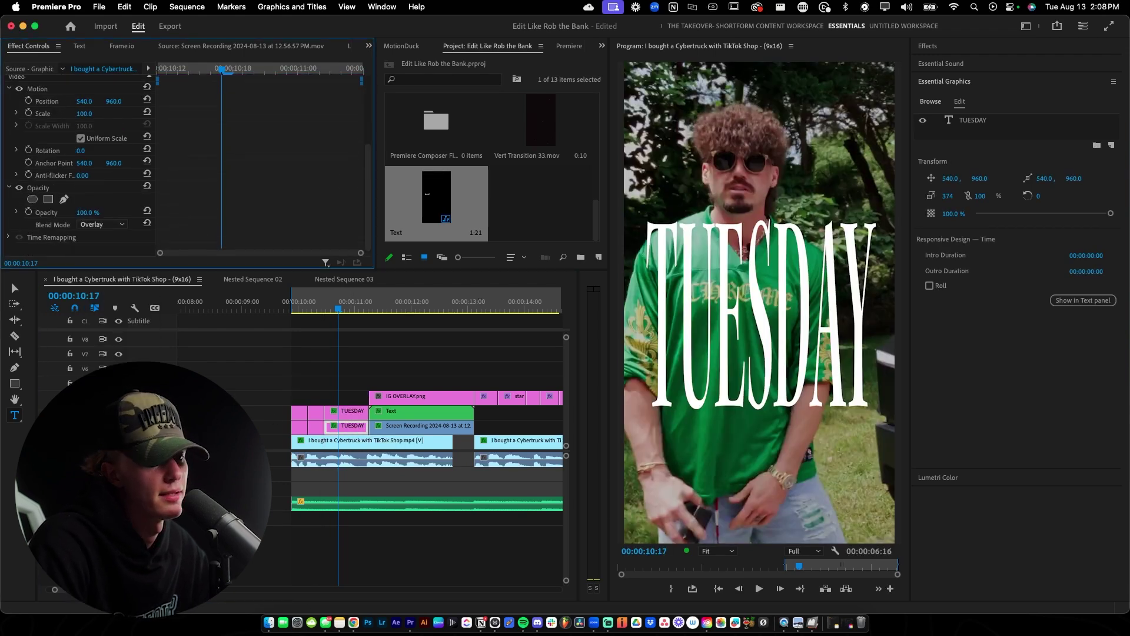
- Keep a single TUESDAY graphic in a blend mode that inverts the footage's colours, and play it from about 00:00:10:00
left_click(102, 225)
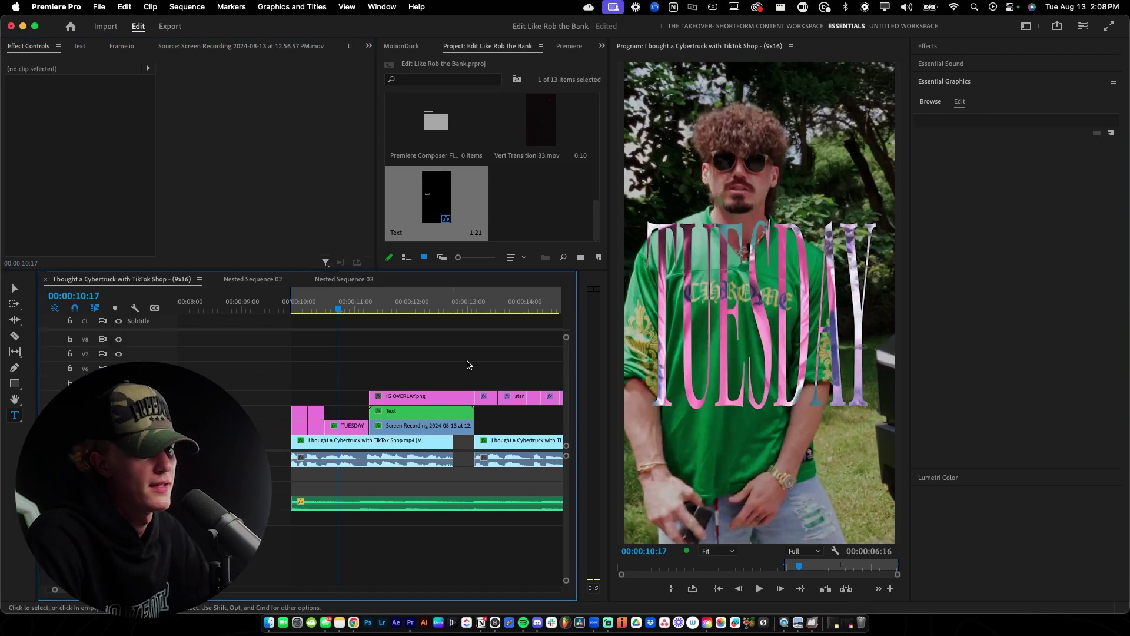
key("v")
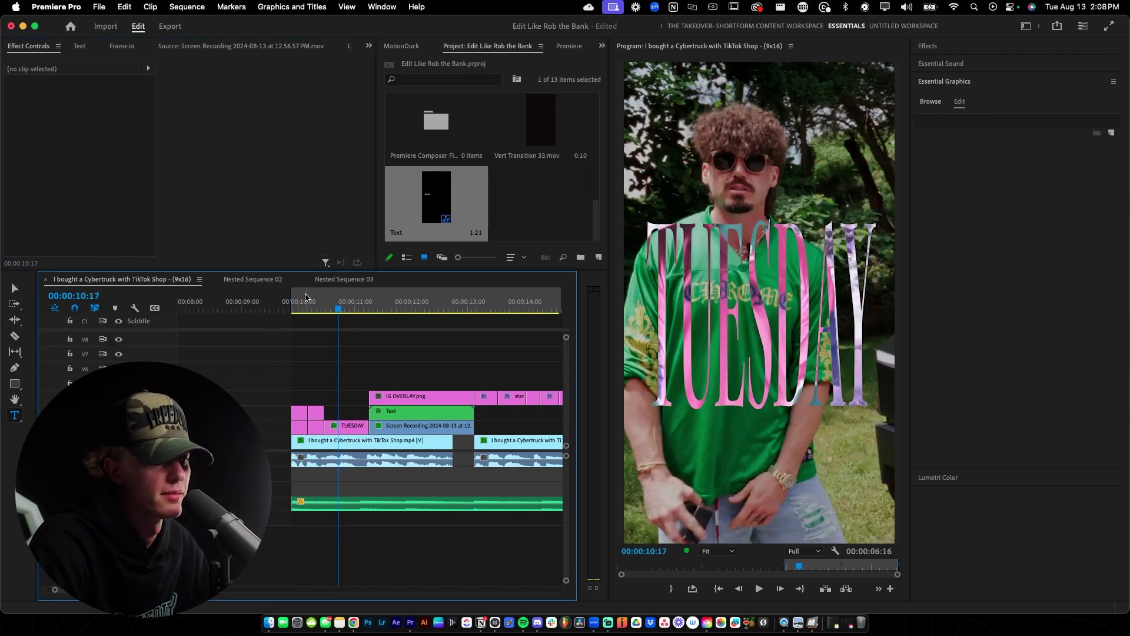
left_click(305, 295)
key("space")
key("space")
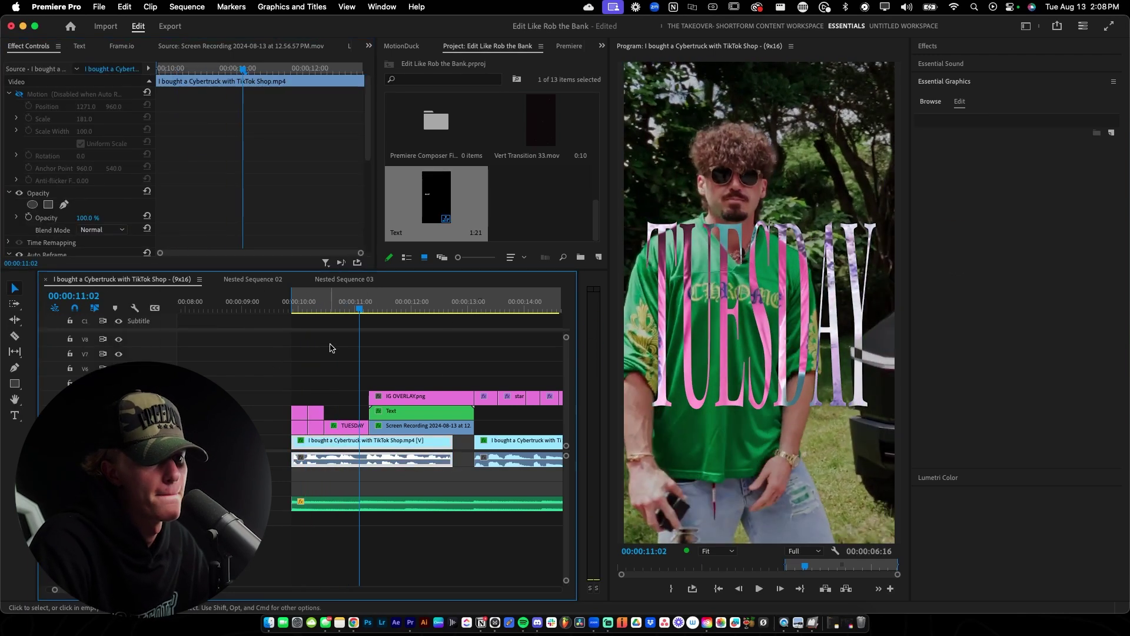
left_click(354, 426)
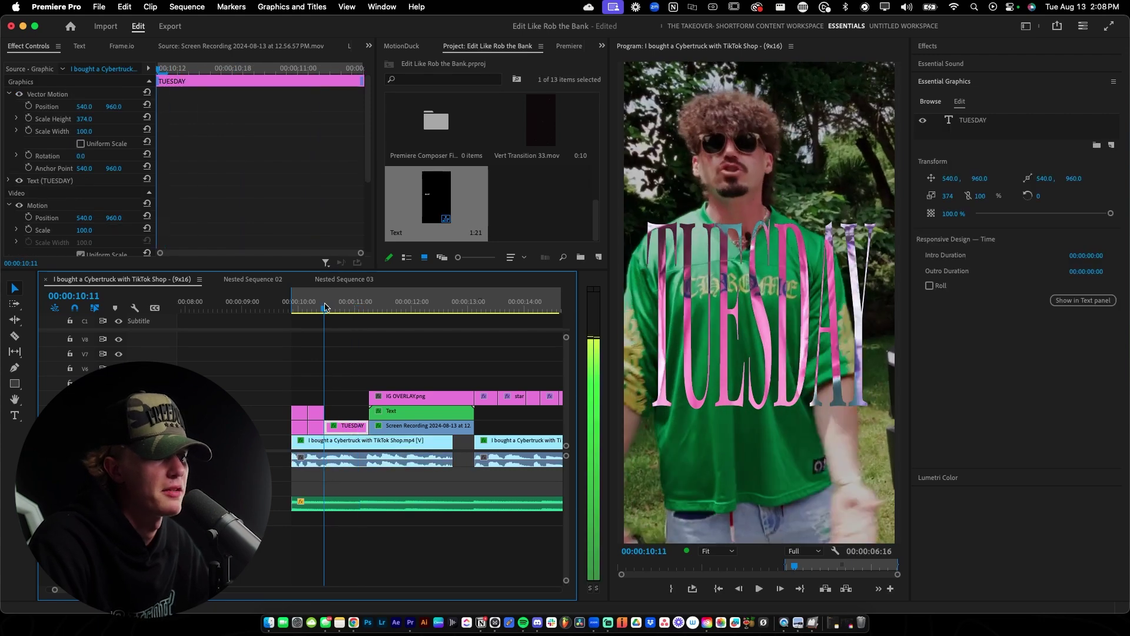